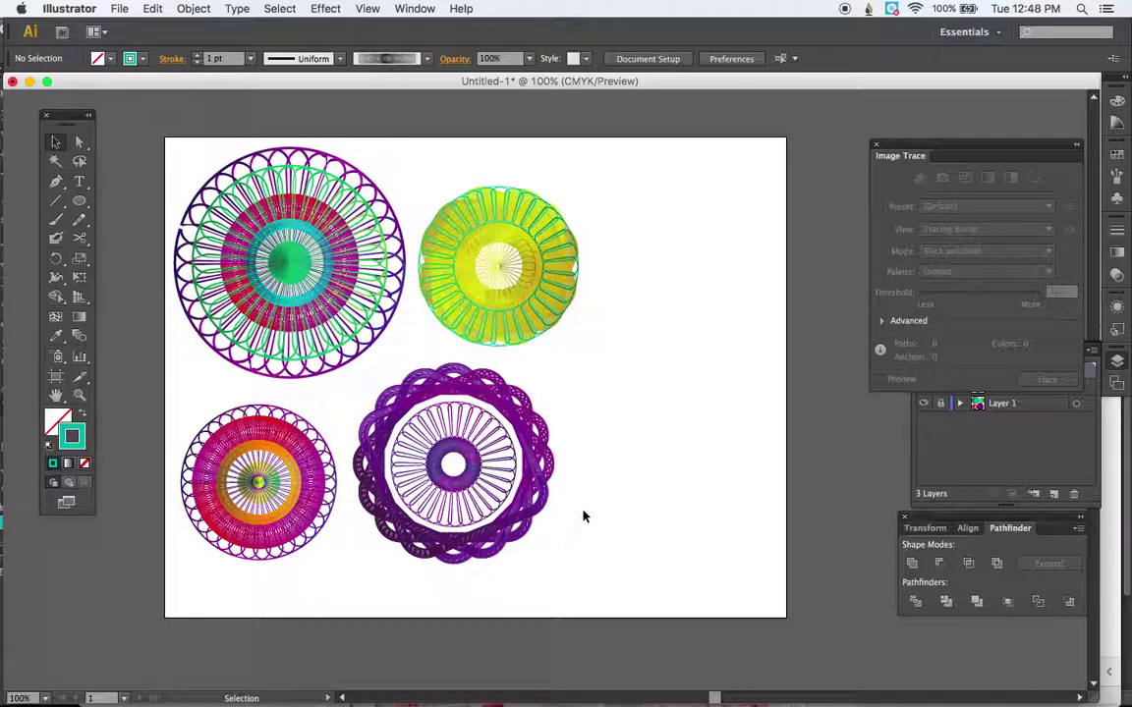
Hide the spirograph artwork on Layer 1, leaving only the empty Layer 3 visible.
{"action": "left_click", "coordinate": [998, 457]}
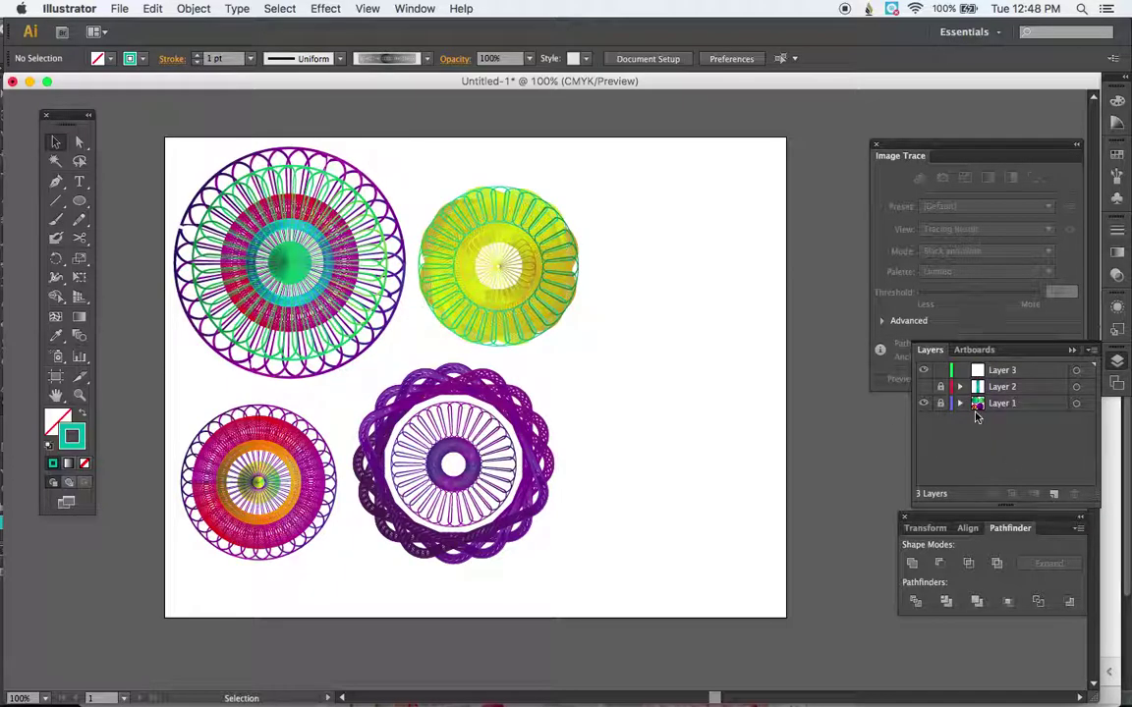
{"action": "left_click", "coordinate": [924, 404]}
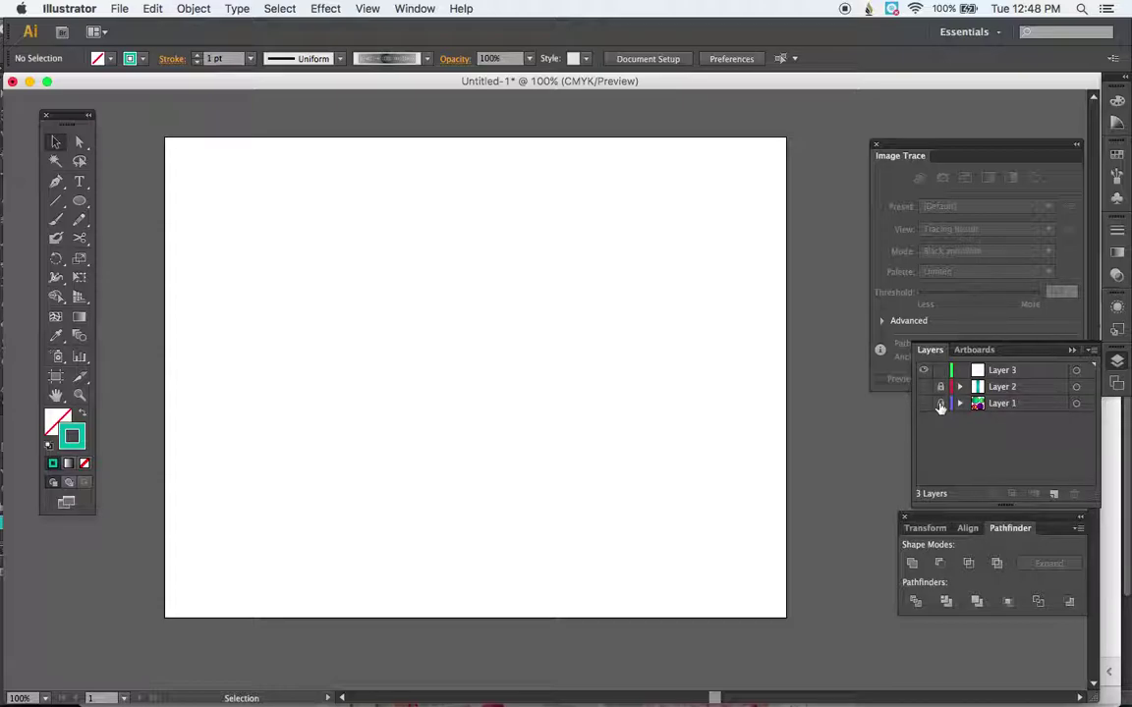
{"action": "left_click", "coordinate": [940, 387]}
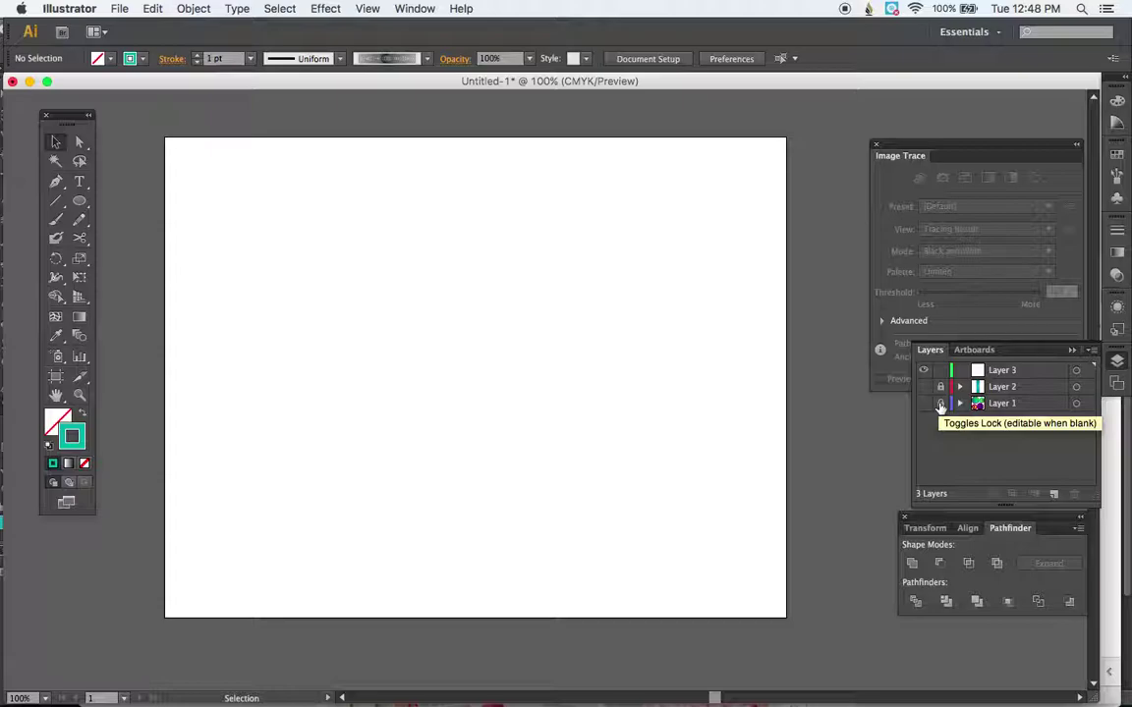
{"action": "left_click", "coordinate": [941, 404]}
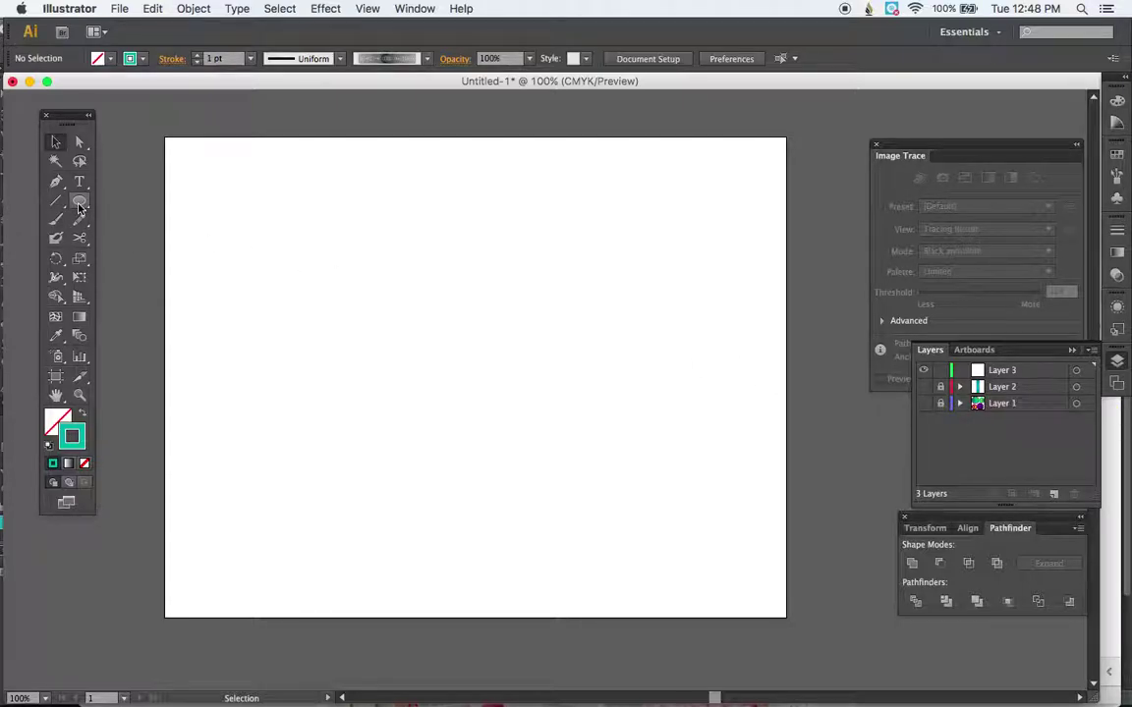
Draw an unfilled circle about 99 pt in diameter with the Ellipse tool near the lower middle of the artboard.
{"action": "left_click_drag", "start_coordinate": [79, 205], "coordinate": [133, 245]}
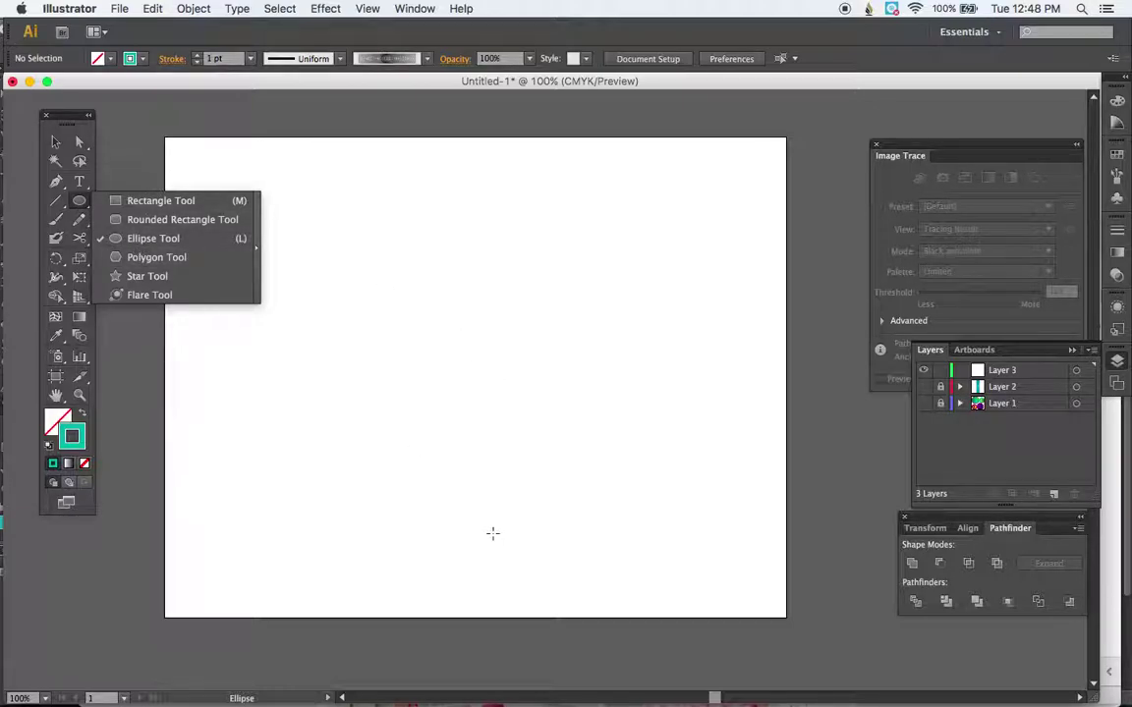
{"action": "left_click_drag", "start_coordinate": [499, 536], "coordinate": [500, 539]}
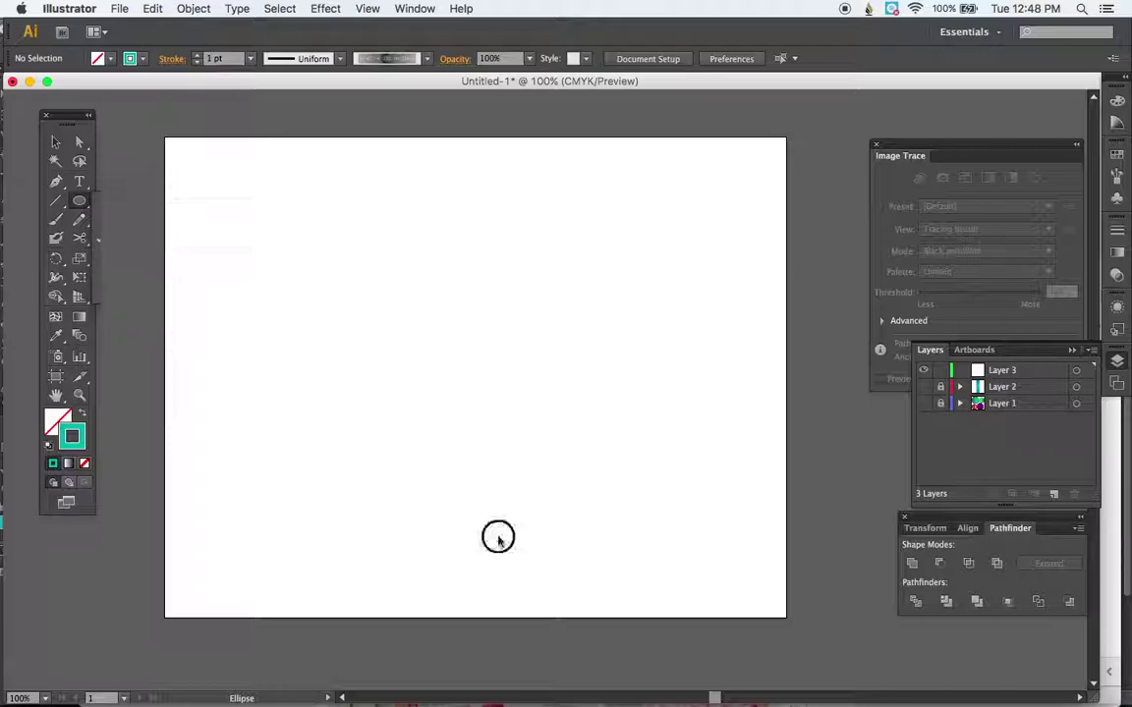
{"action": "key", "text": "ctrl+z"}
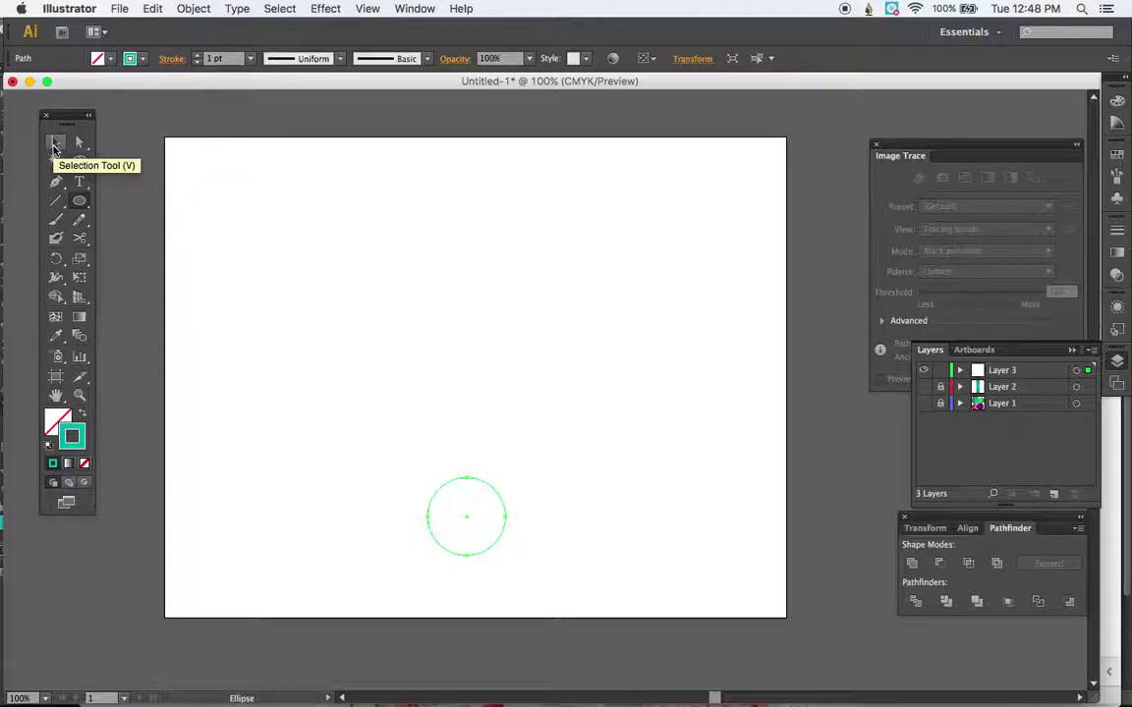
Duplicate the circle twice straight upward to make a vertical column of three circles.
{"action": "left_click", "coordinate": [54, 146]}
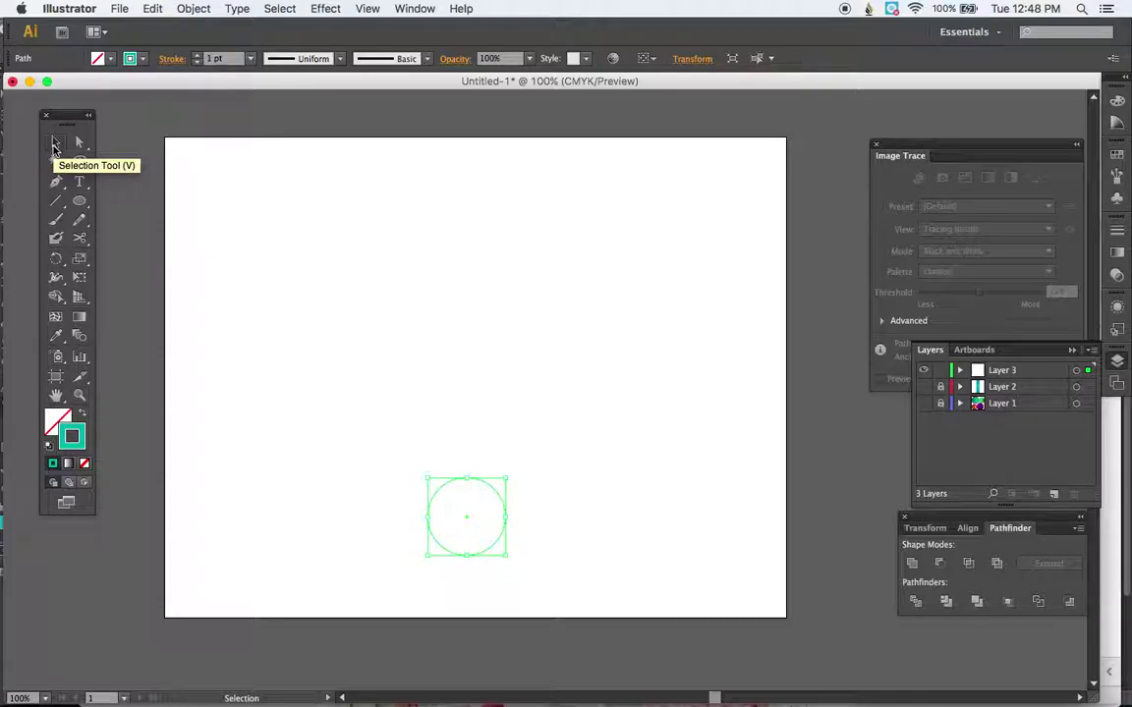
{"action": "left_click", "coordinate": [481, 486]}
{"action": "left_click_drag", "start_coordinate": [482, 485], "coordinate": [477, 371]}
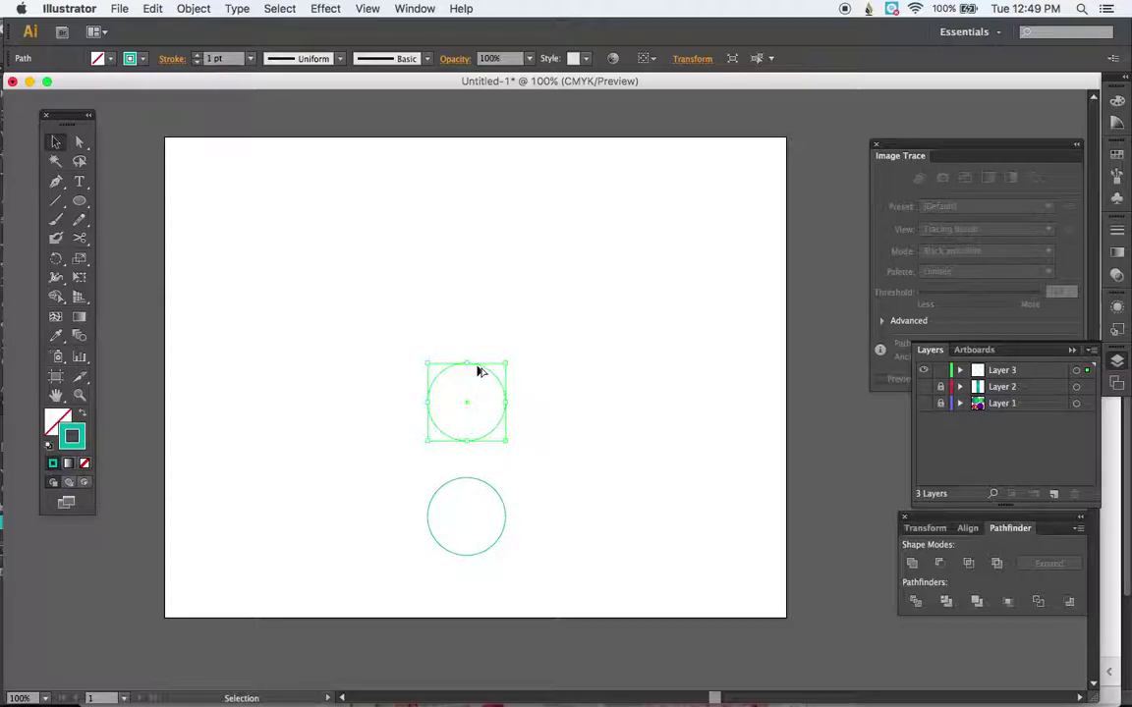
{"action": "left_click", "coordinate": [479, 371]}
{"action": "left_click_drag", "start_coordinate": [478, 371], "coordinate": [481, 233]}
{"action": "left_click", "coordinate": [609, 462]}
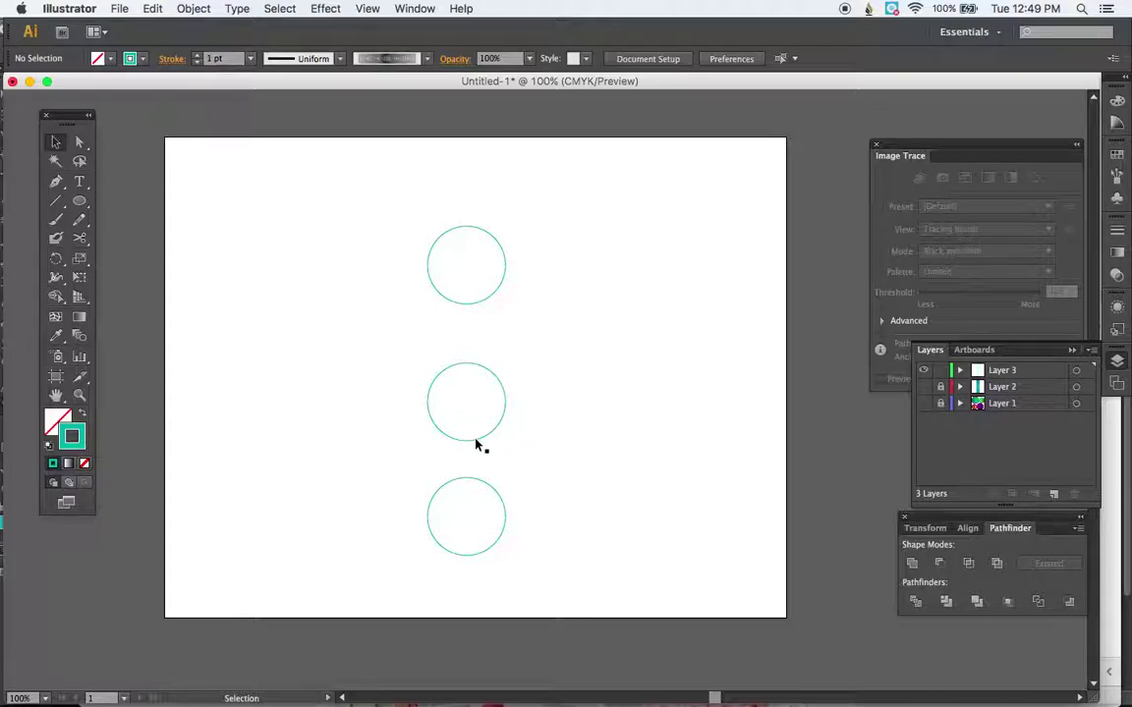
Move the top circle down so the three circles are about evenly spaced.
{"action": "left_click", "coordinate": [466, 303]}
{"action": "left_click_drag", "start_coordinate": [492, 298], "coordinate": [492, 327]}
{"action": "left_click", "coordinate": [539, 376]}
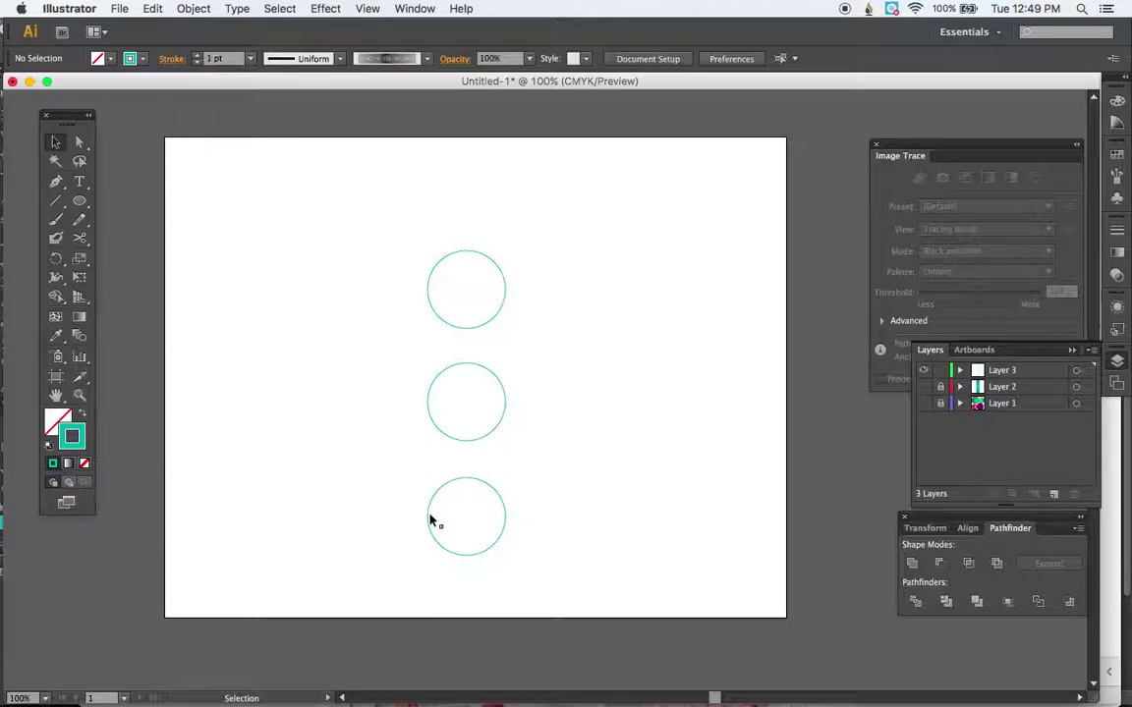
Recolour the middle circle's stroke with a blue swatch and the top circle's stroke with the C=100 M=95 Y=5 K=0 swatch.
{"action": "left_click", "coordinate": [468, 445]}
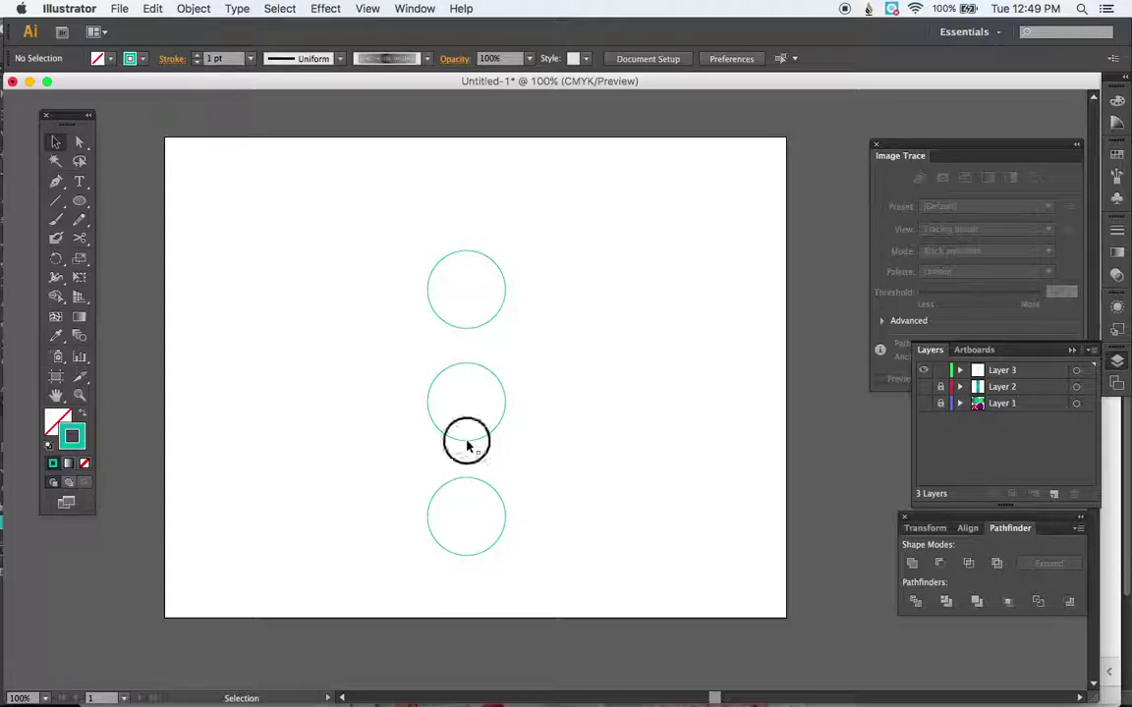
{"action": "left_click", "coordinate": [1117, 155]}
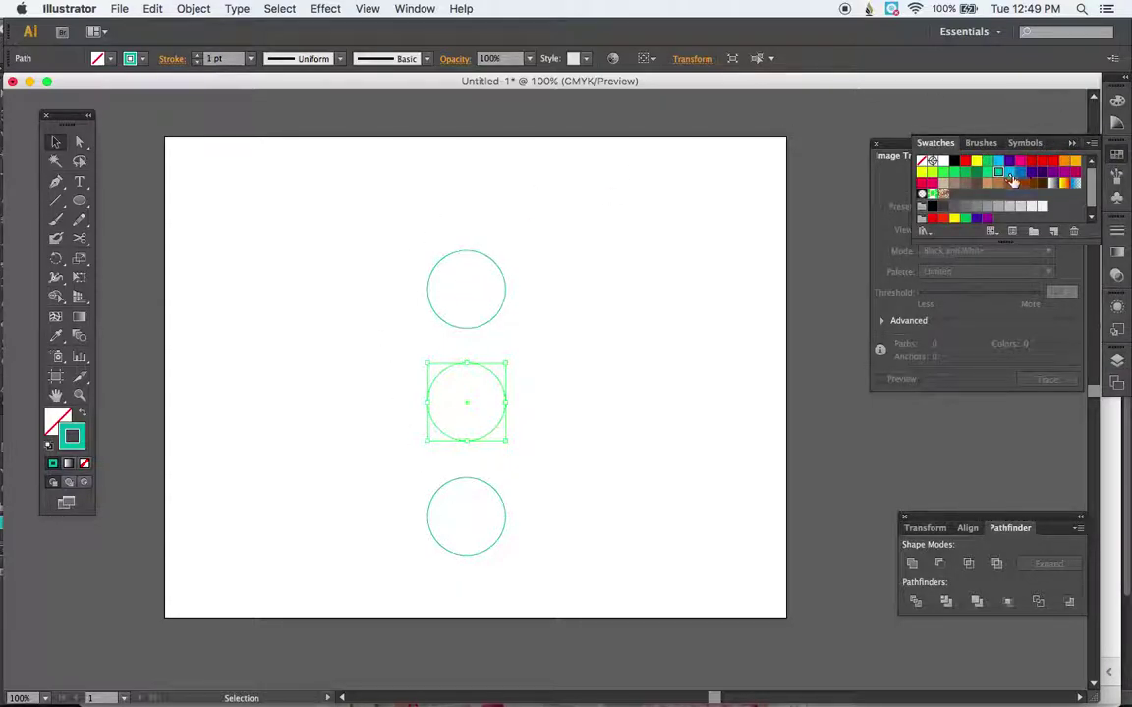
{"action": "left_click", "coordinate": [1021, 172]}
{"action": "left_click", "coordinate": [482, 321]}
{"action": "left_click", "coordinate": [1042, 172]}
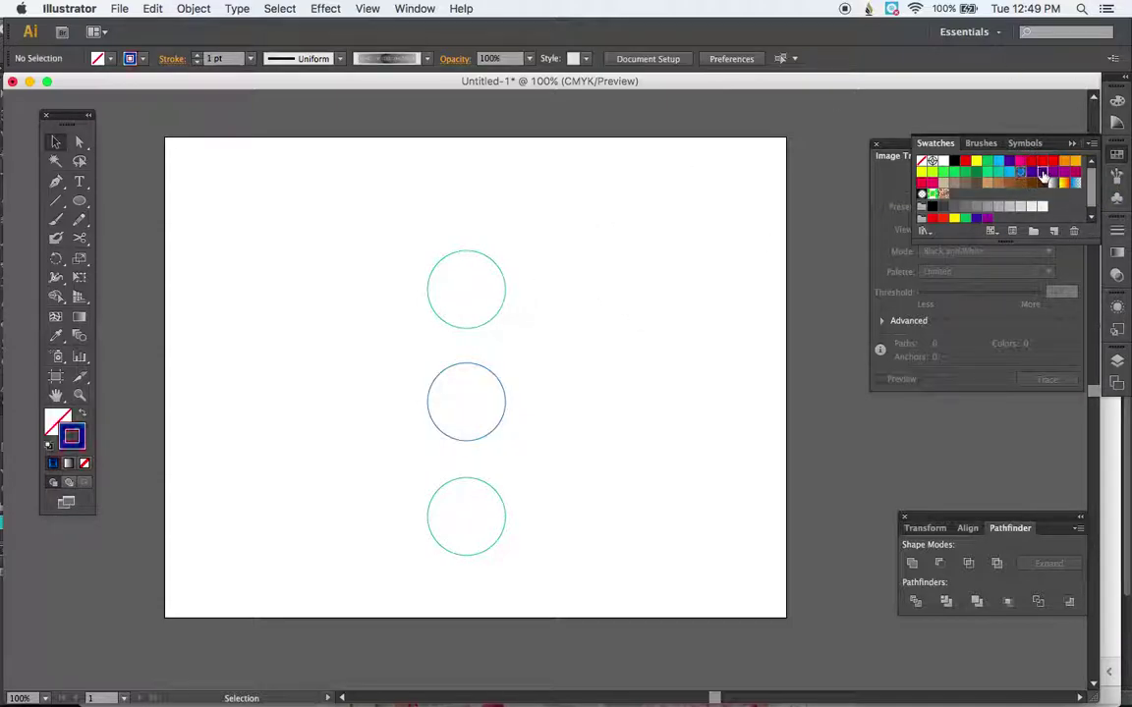
{"action": "left_click", "coordinate": [472, 330]}
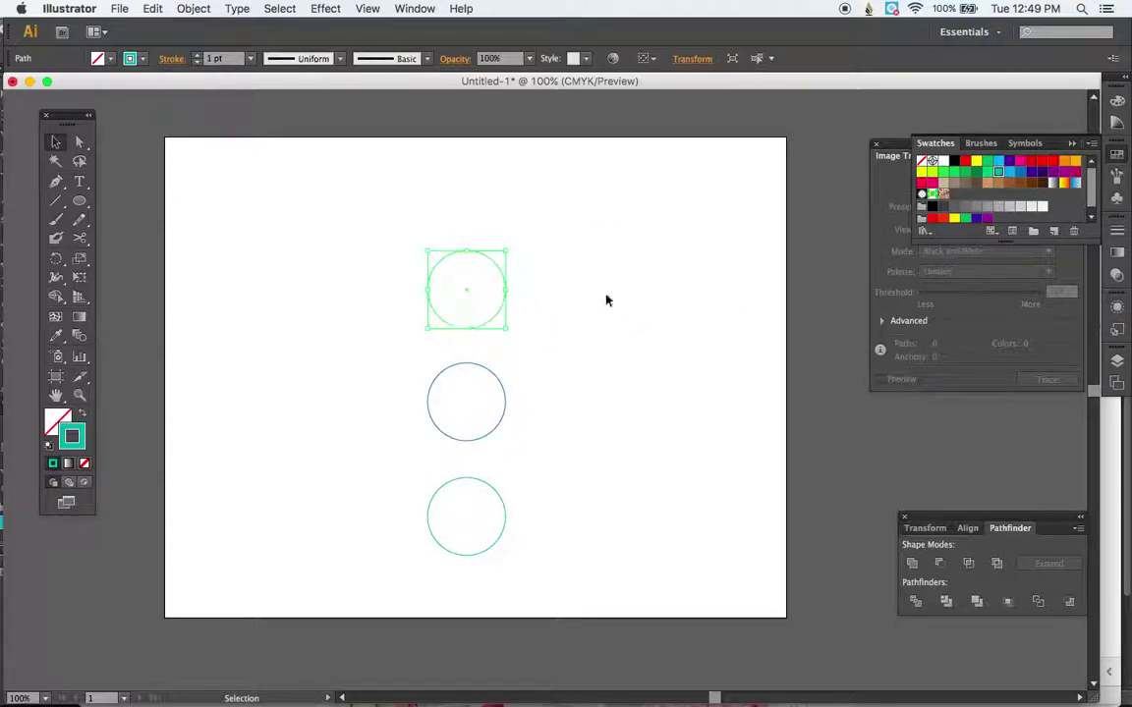
{"action": "left_click", "coordinate": [1030, 174]}
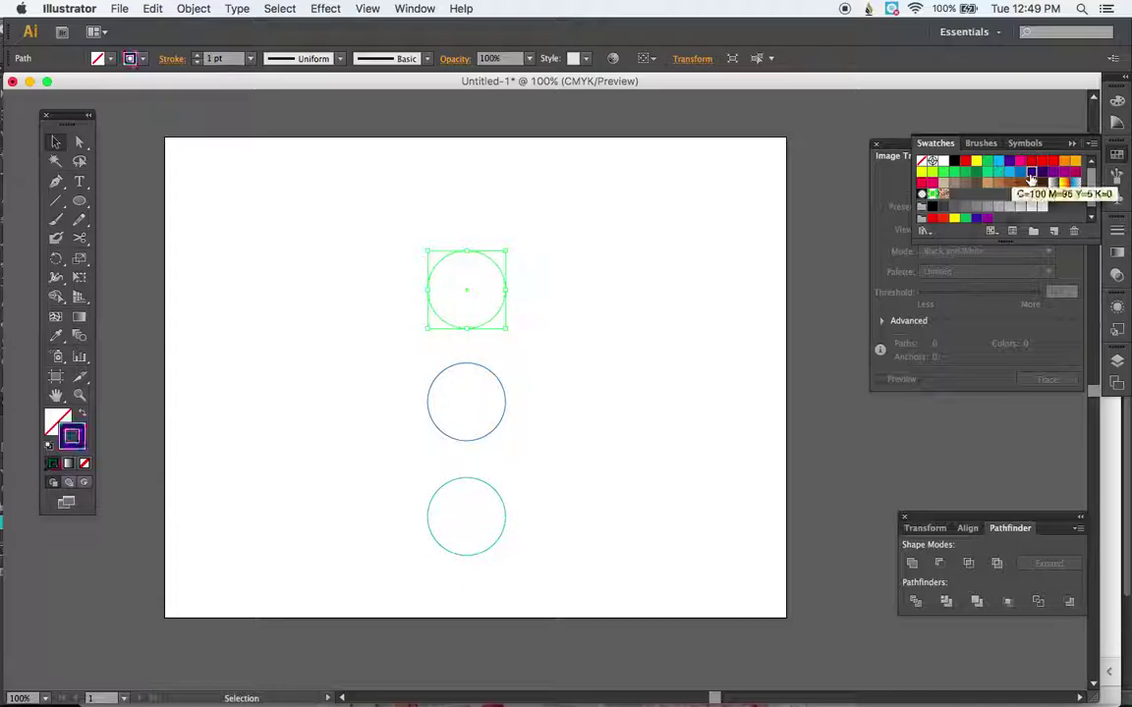
{"action": "left_click", "coordinate": [621, 404]}
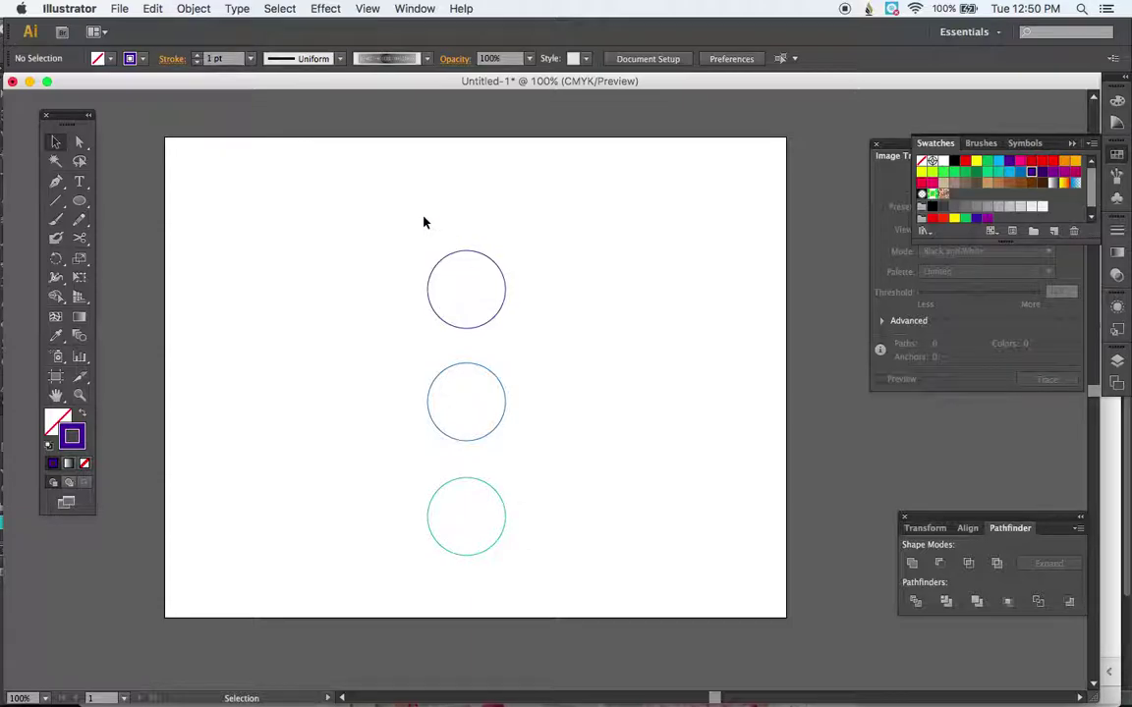
Select all three circles and make a blend from them.
{"action": "left_click_drag", "start_coordinate": [384, 202], "coordinate": [571, 592]}
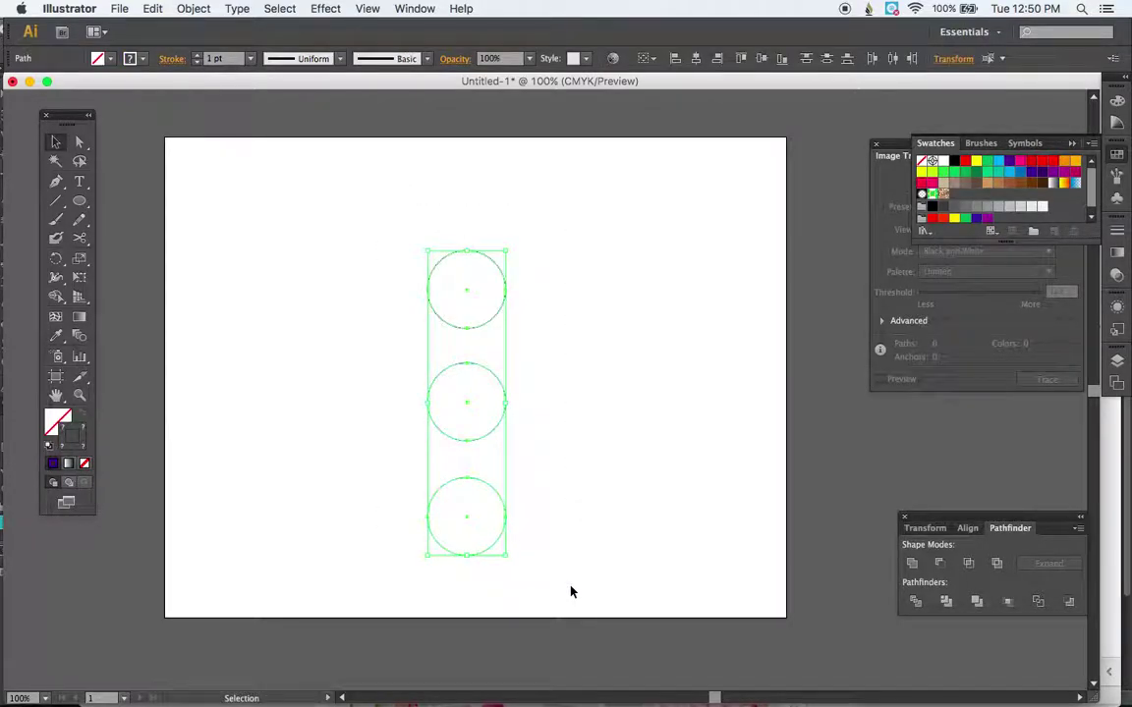
{"action": "left_click", "coordinate": [153, 9]}
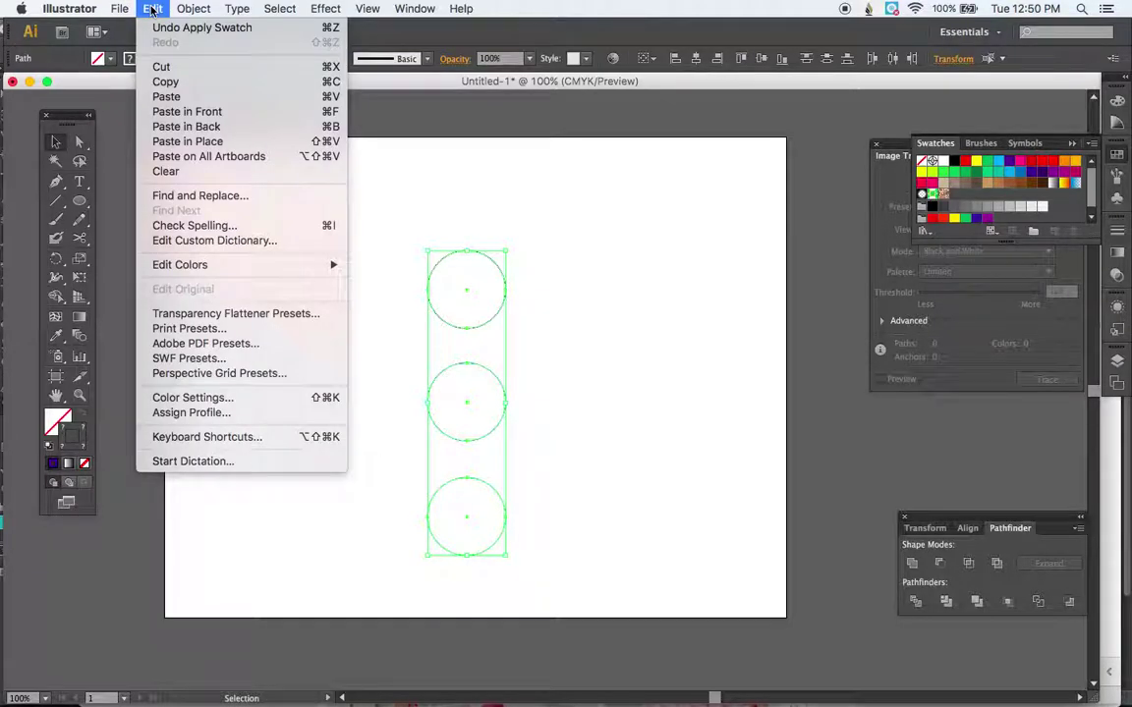
{"action": "mouse_move", "coordinate": [196, 8]}
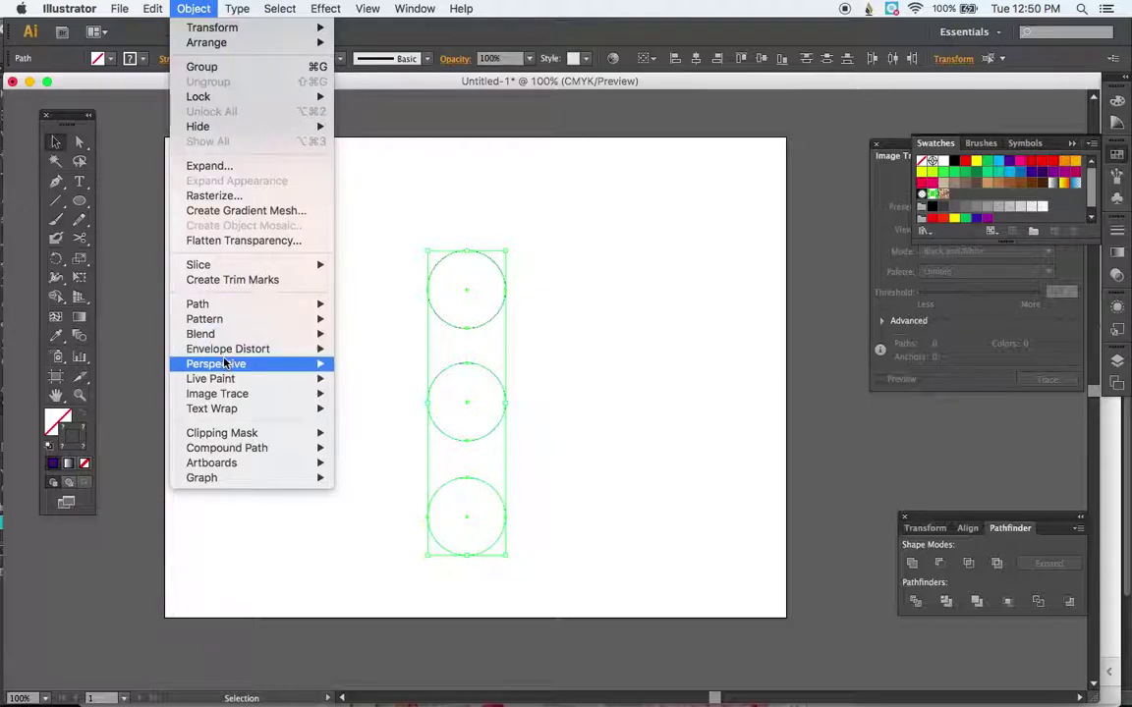
{"action": "mouse_move", "coordinate": [295, 334]}
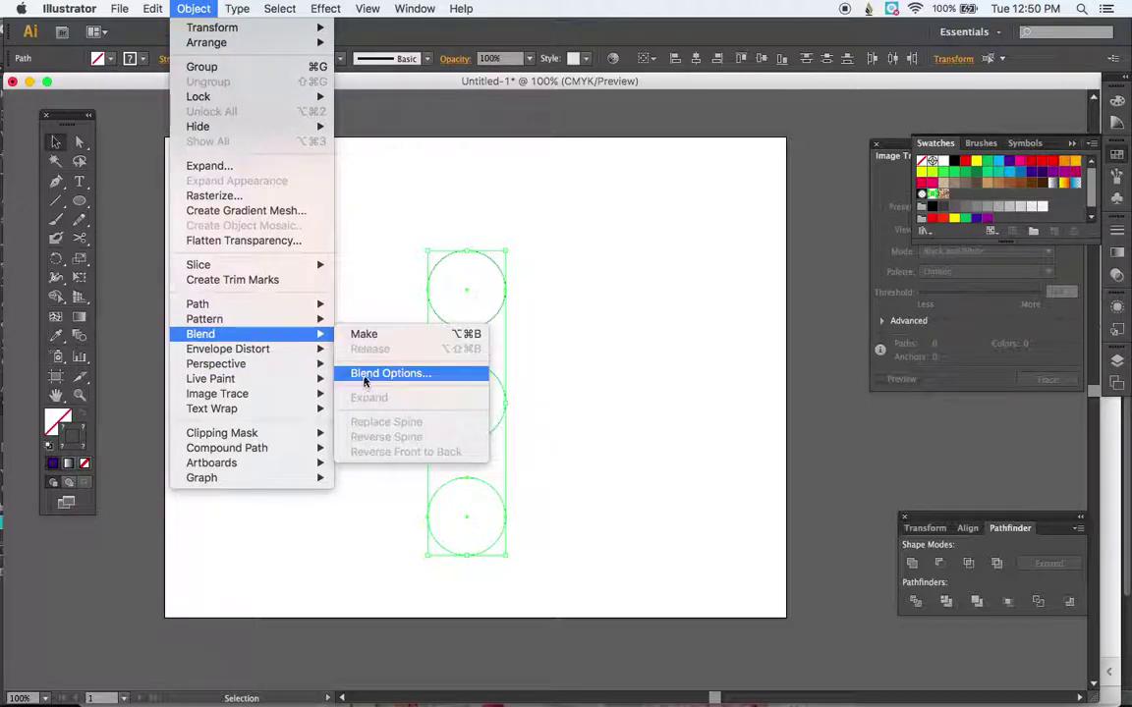
{"action": "left_click", "coordinate": [366, 333]}
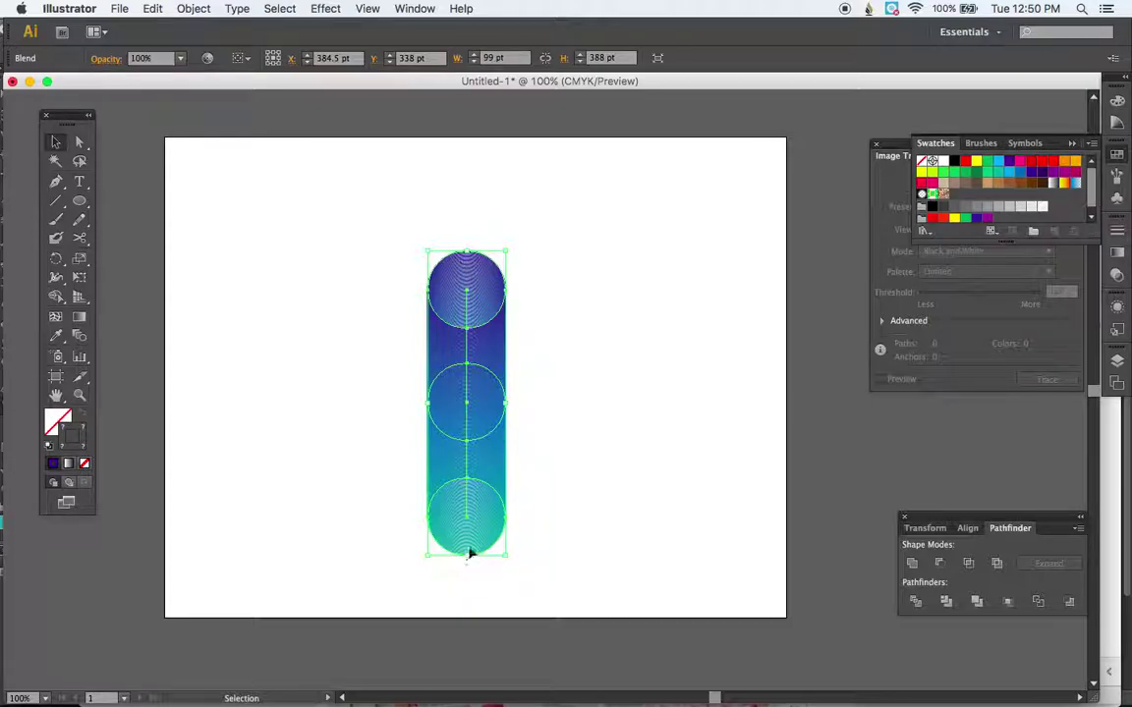
Set the blend's spacing to Specified Steps with 10 steps and its orientation to Align to Path, with Preview on.
{"action": "left_click", "coordinate": [193, 9]}
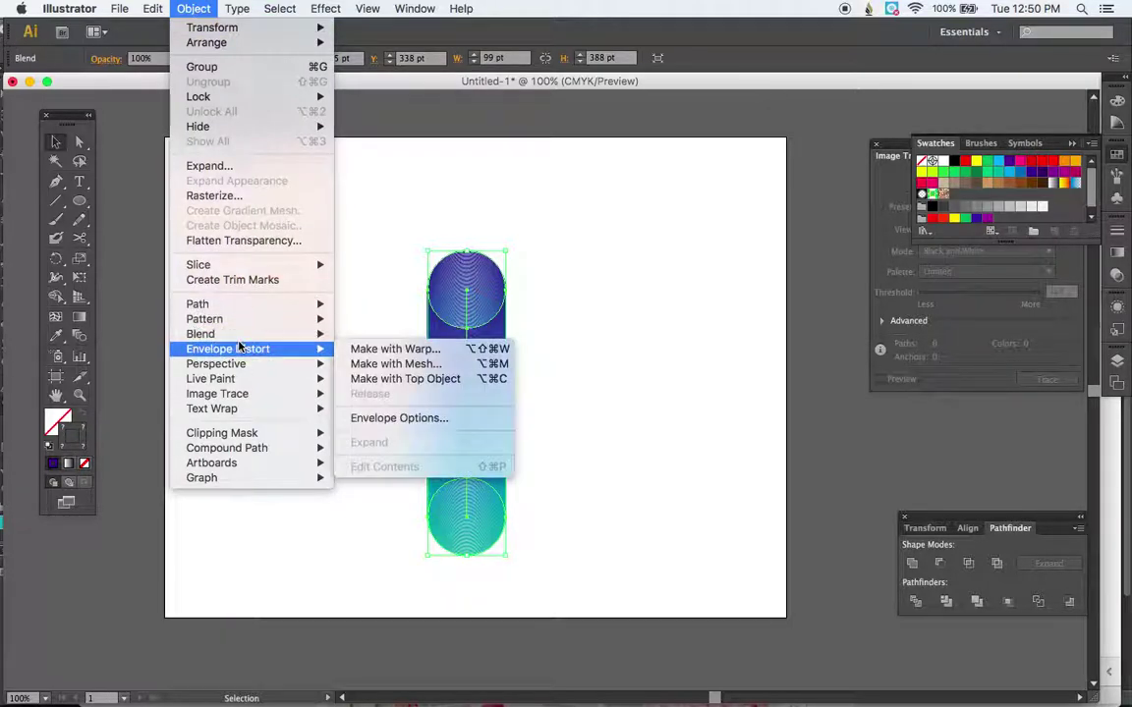
{"action": "mouse_move", "coordinate": [233, 337]}
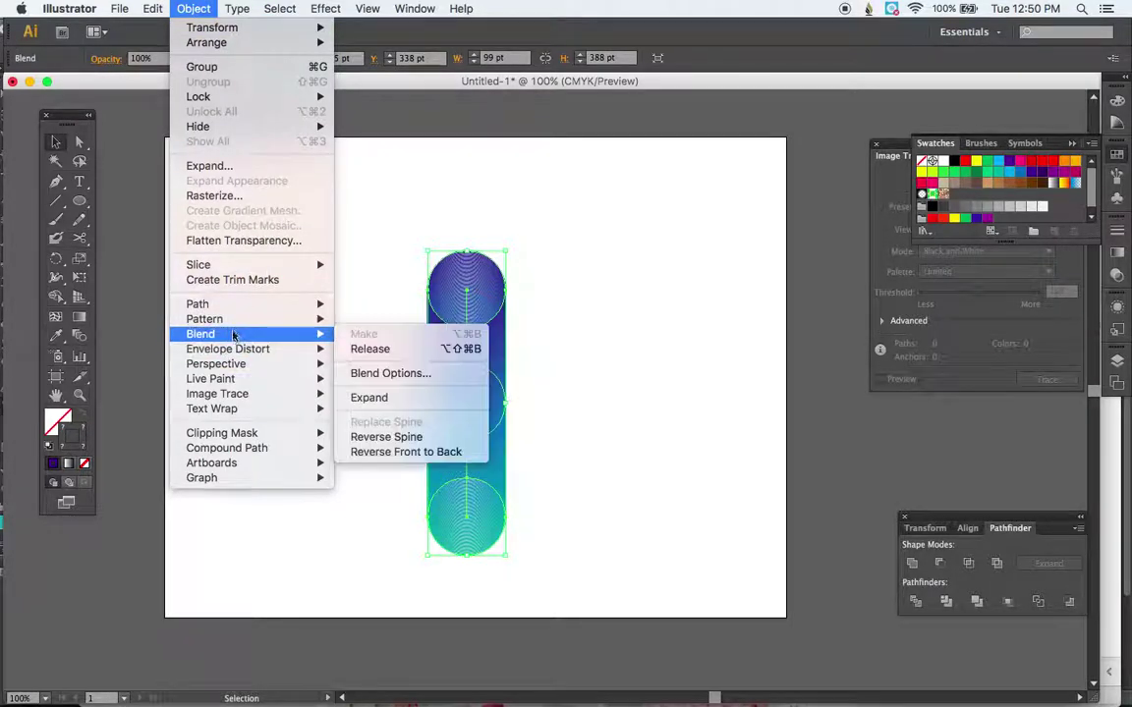
{"action": "left_click", "coordinate": [408, 375]}
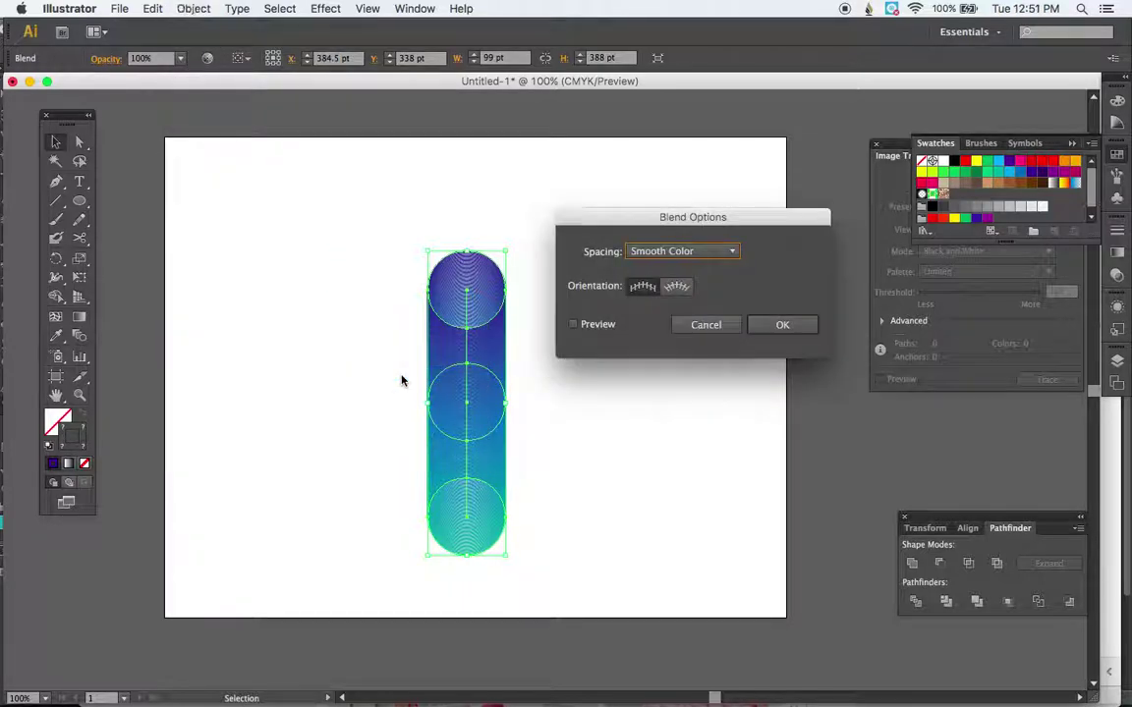
{"action": "left_click", "coordinate": [574, 325]}
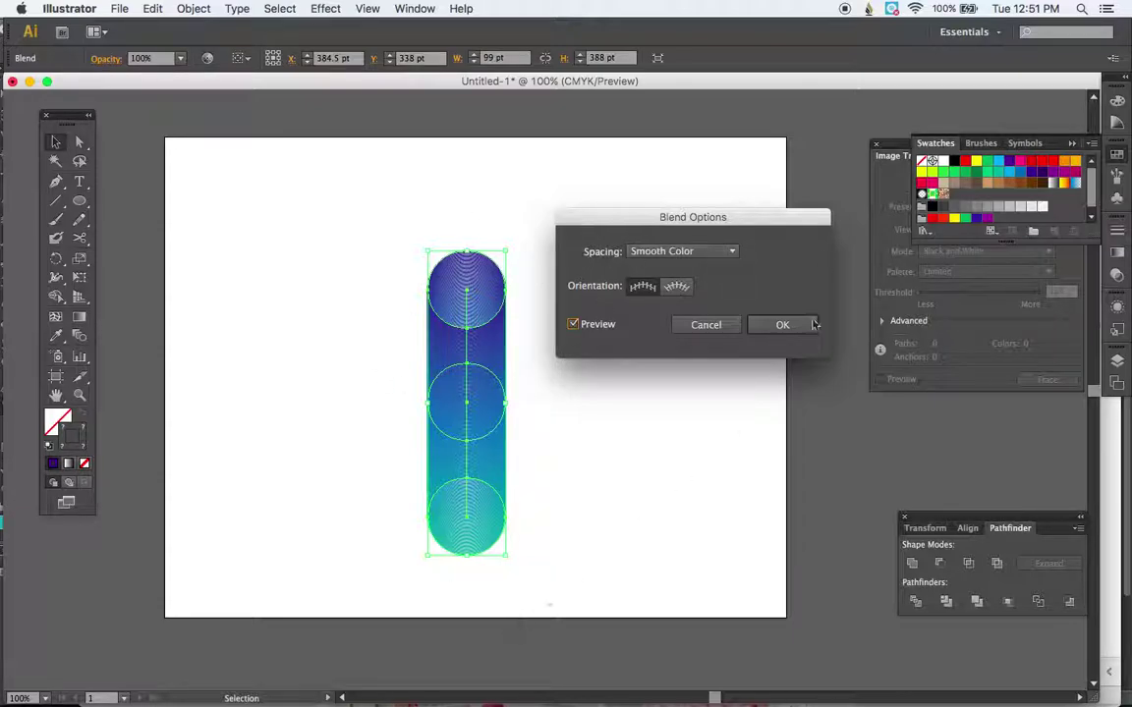
{"action": "left_click", "coordinate": [733, 253]}
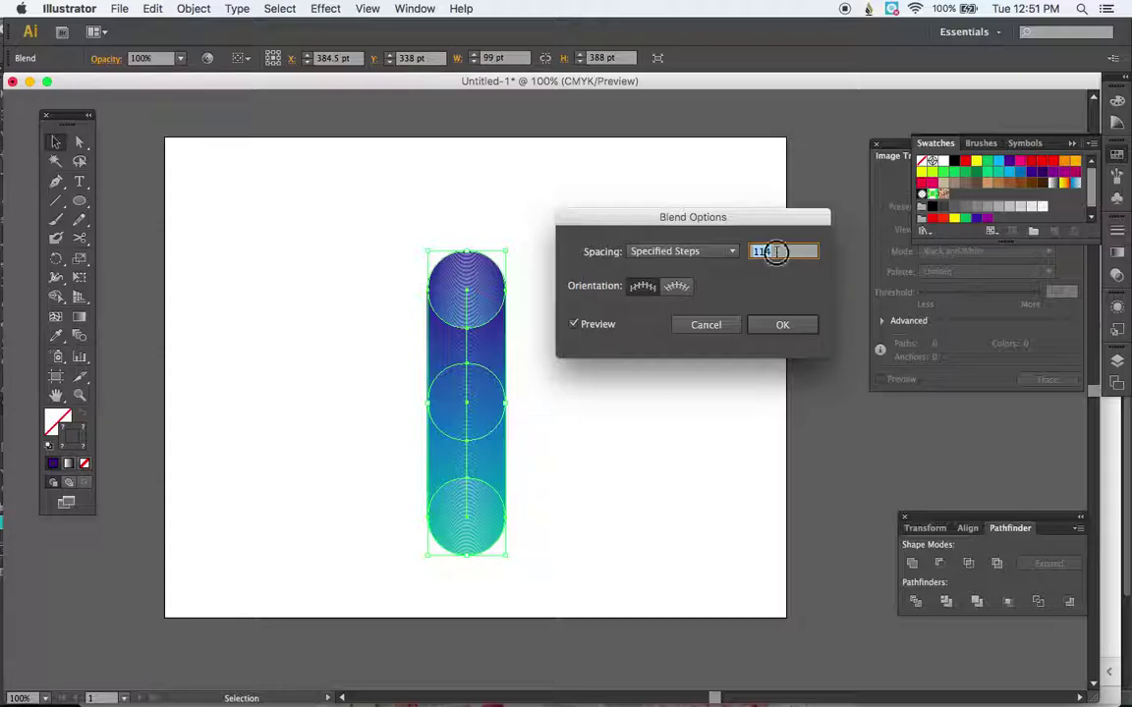
{"action": "type", "text": "10"}
{"action": "left_click", "coordinate": [661, 286]}
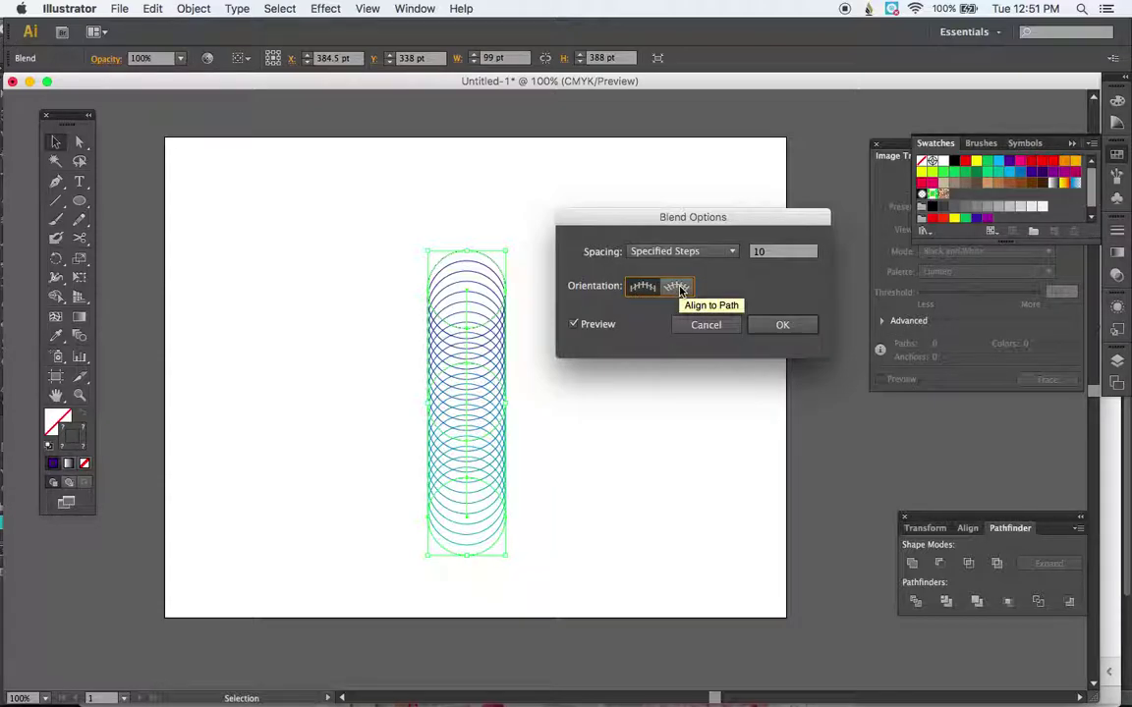
{"action": "left_click", "coordinate": [678, 287]}
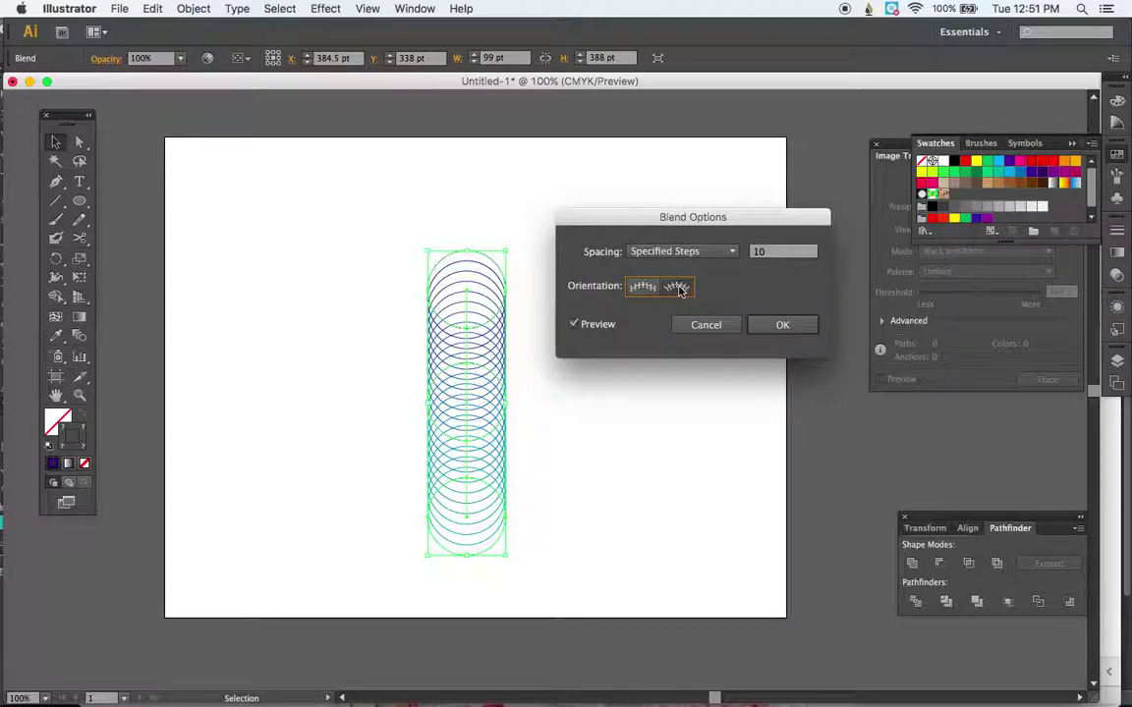
{"action": "left_click", "coordinate": [782, 330]}
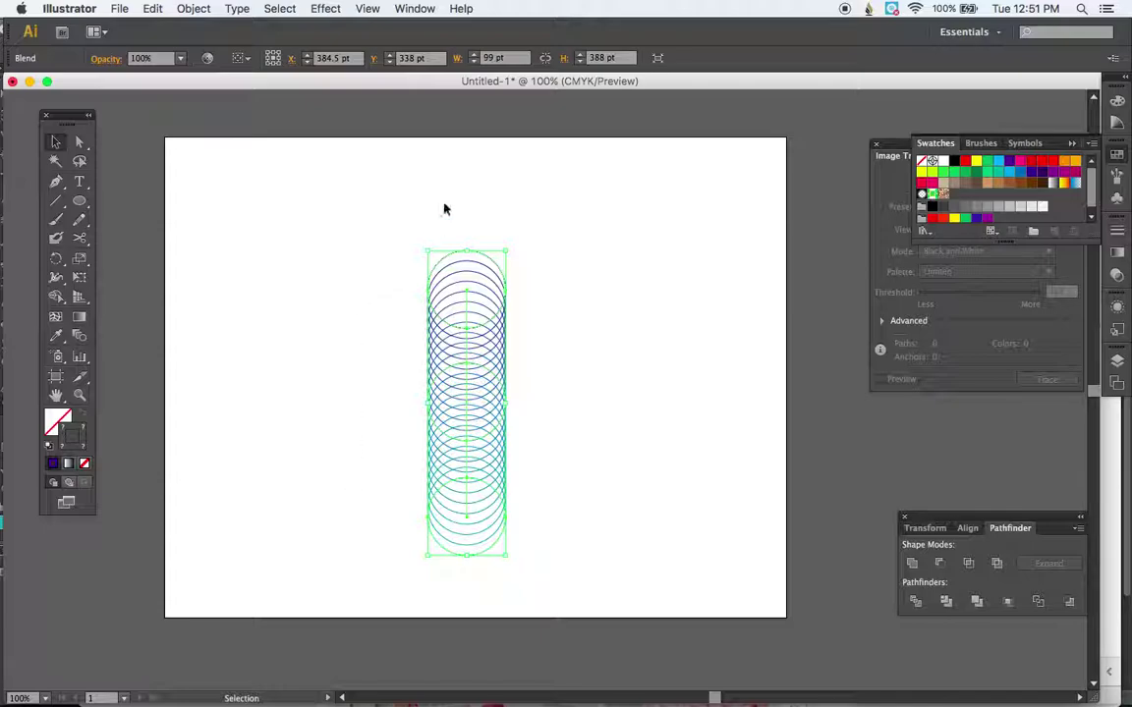
Scale the blend down proportionally to about 67 by 263 pt and move it up near the artboard's upper edge.
{"action": "left_click_drag", "start_coordinate": [412, 209], "coordinate": [590, 603]}
{"action": "left_click", "coordinate": [505, 558]}
{"action": "left_click_drag", "start_coordinate": [505, 559], "coordinate": [479, 490]}
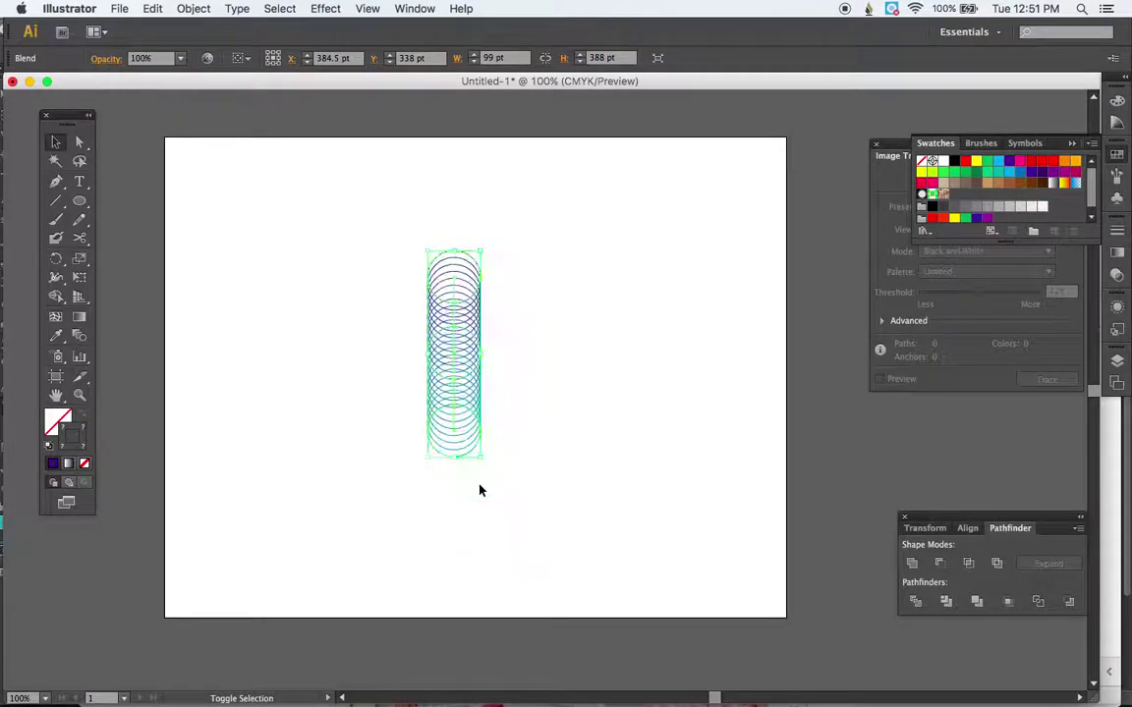
{"action": "left_click_drag", "start_coordinate": [457, 339], "coordinate": [455, 261]}
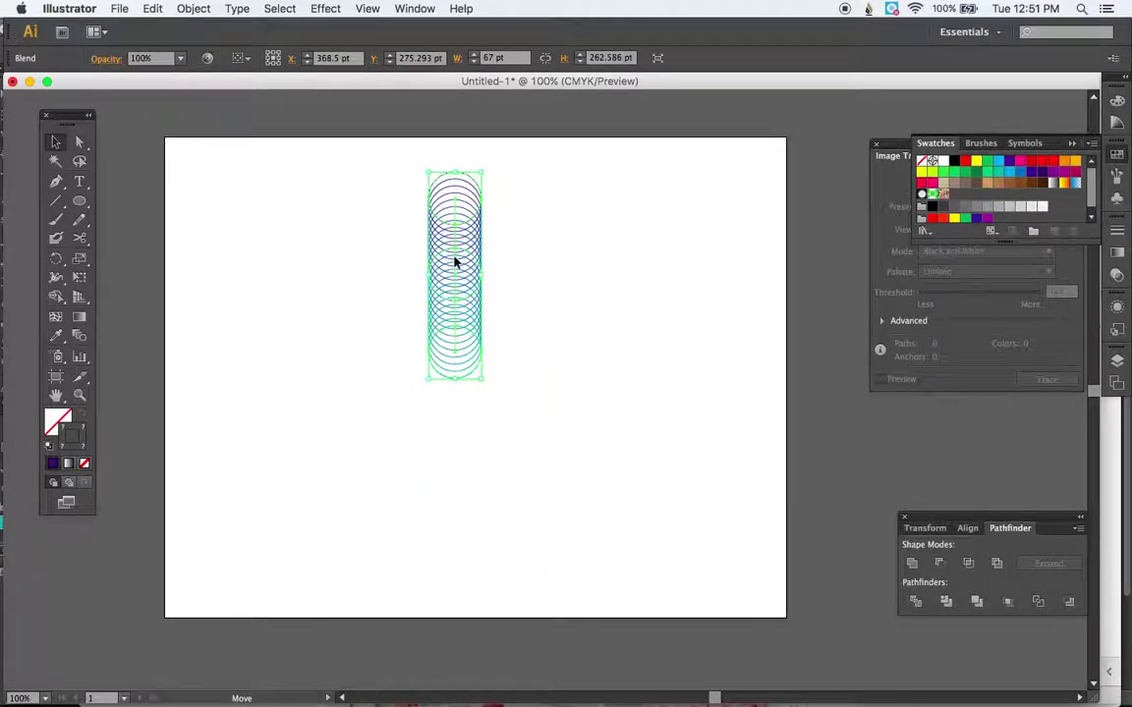
Duplicate the blend straight down and nudge the copy up so it overlaps the original's lower end in one column.
{"action": "left_click", "coordinate": [451, 316]}
{"action": "left_click_drag", "start_coordinate": [451, 316], "coordinate": [449, 477]}
{"action": "key", "text": "Up"}
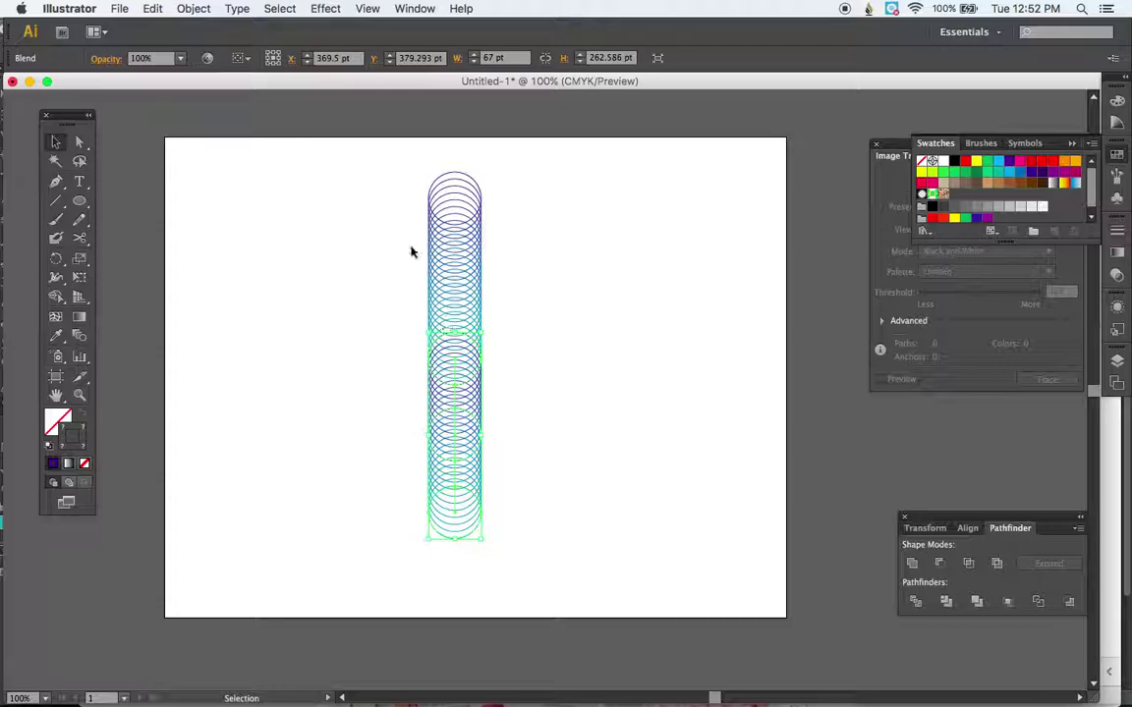
{"action": "left_click", "coordinate": [550, 424]}
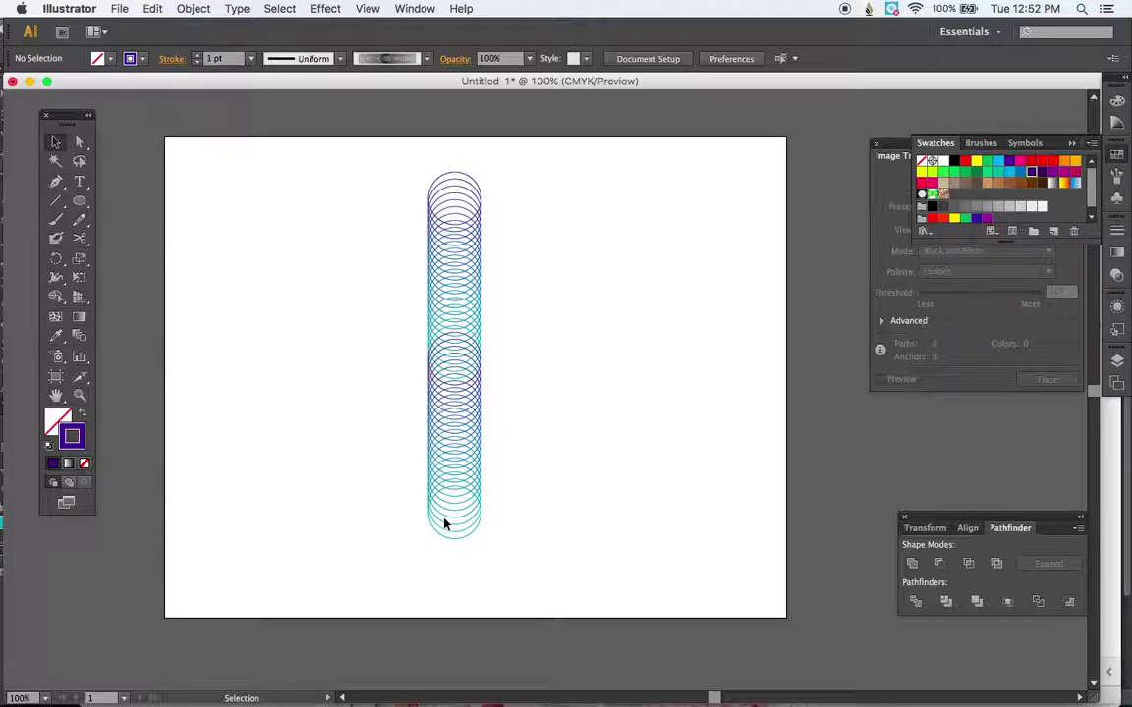
{"action": "left_click", "coordinate": [447, 466]}
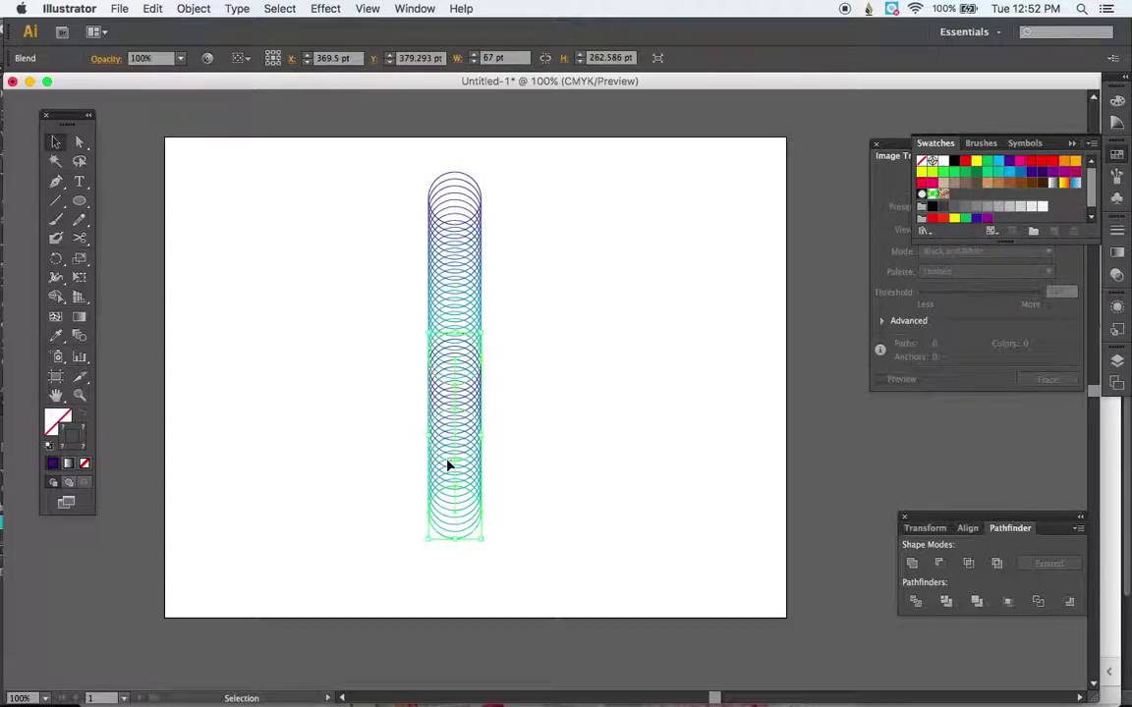
Reflect the lower blend across the horizontal axis so its colours mirror the upper blend, with Preview on.
{"action": "left_click", "coordinate": [193, 10]}
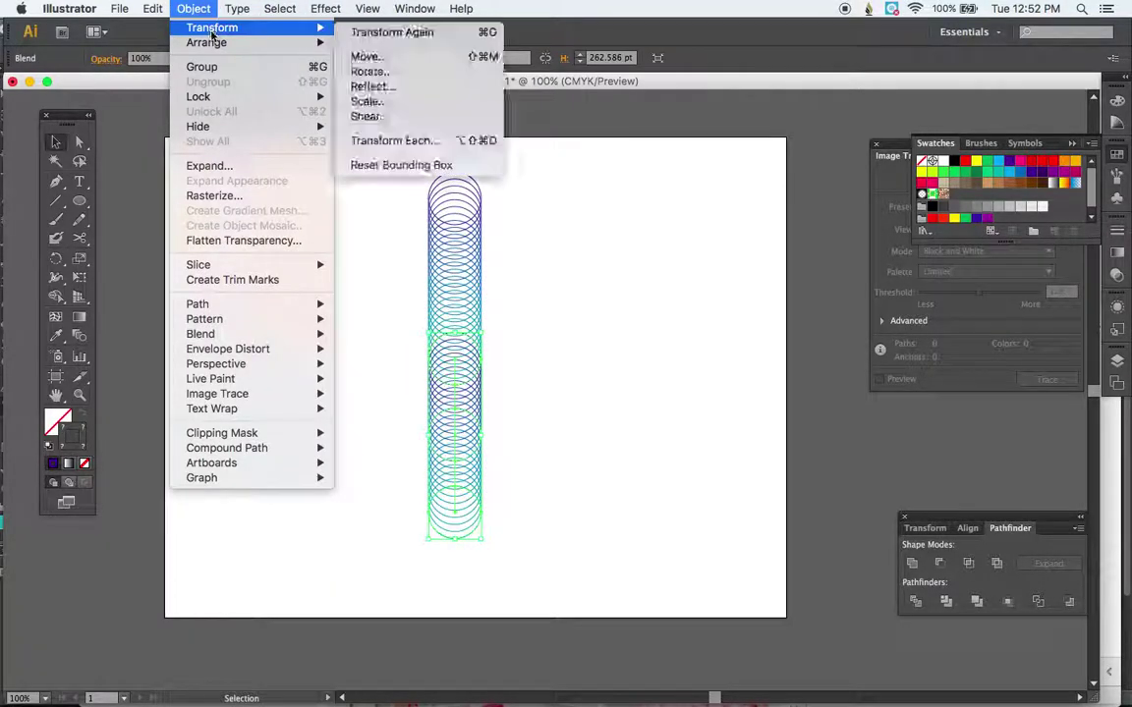
{"action": "mouse_move", "coordinate": [308, 14]}
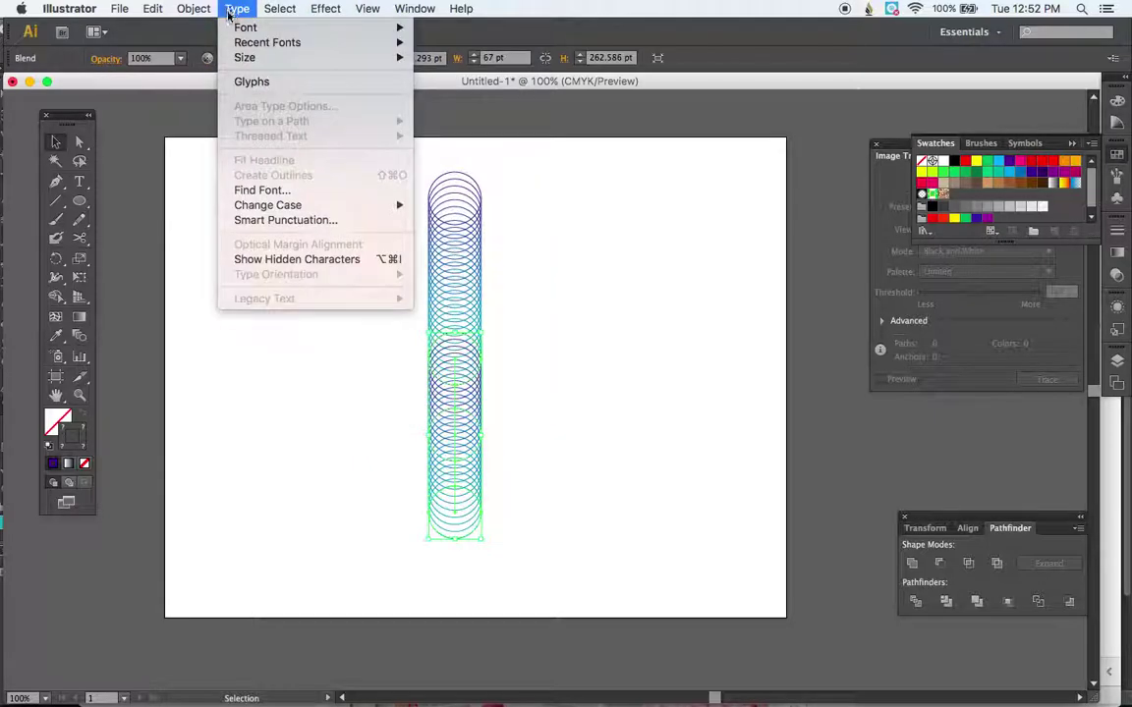
{"action": "mouse_move", "coordinate": [209, 32]}
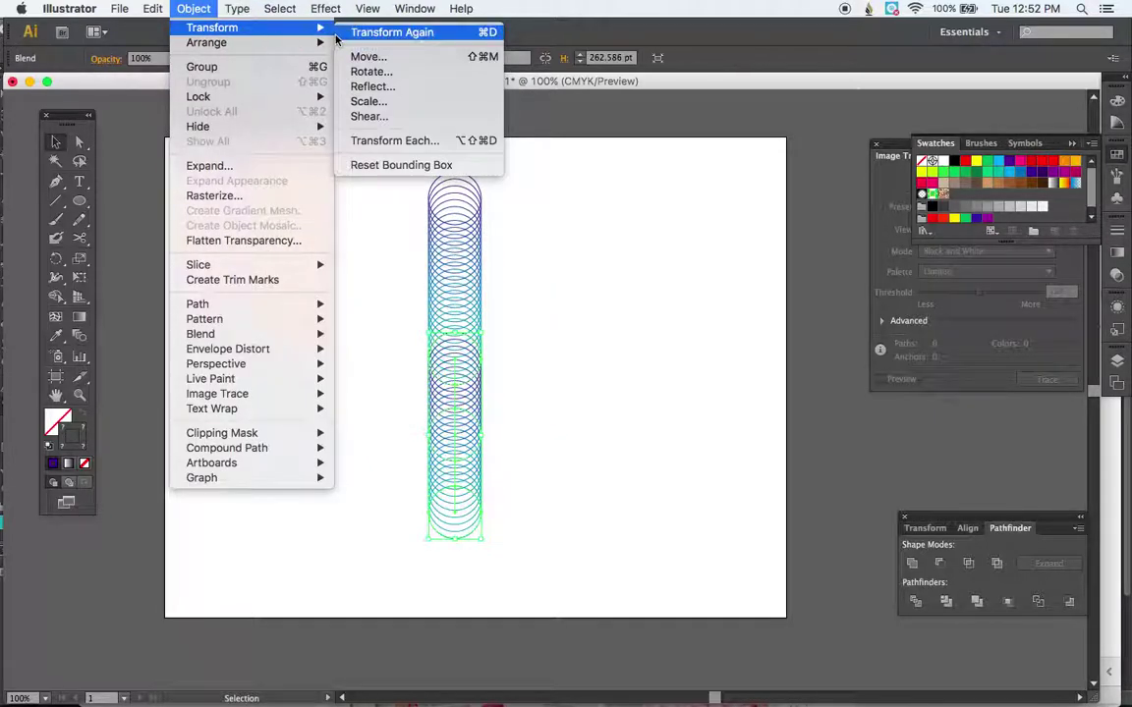
{"action": "left_click", "coordinate": [364, 91]}
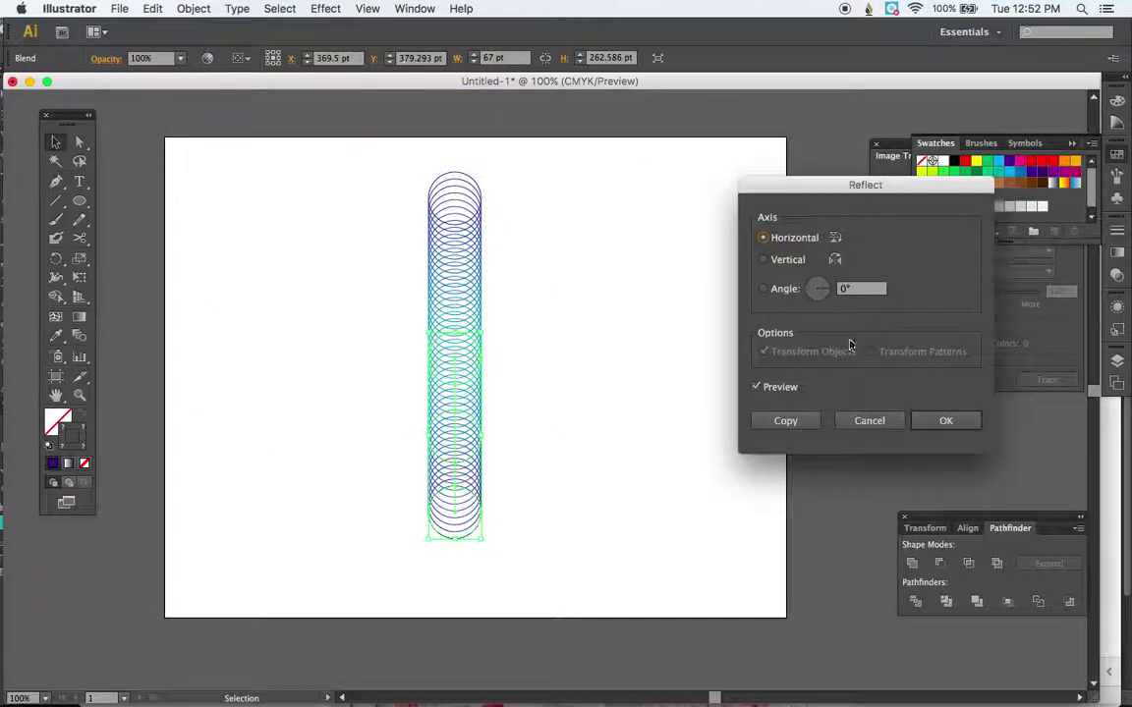
{"action": "left_click", "coordinate": [757, 388]}
{"action": "left_click", "coordinate": [756, 389]}
{"action": "left_click", "coordinate": [949, 421]}
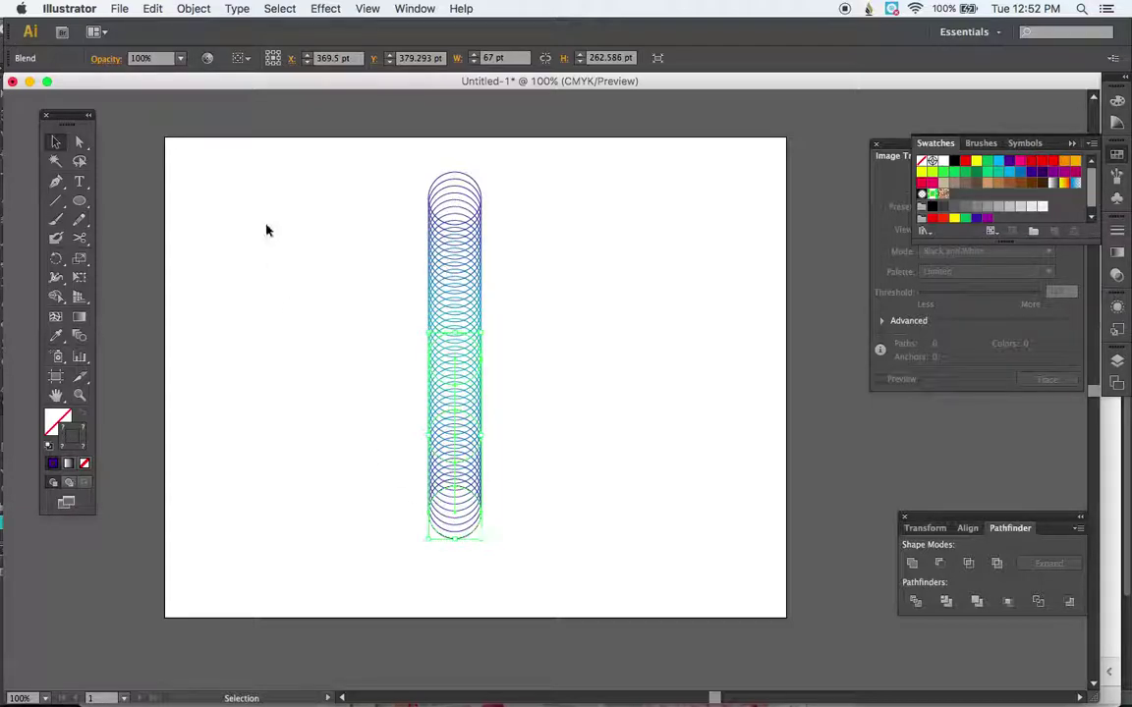
Select both overlapping blends and expand them into individual circle paths using the Blend Expand command.
{"action": "left_click_drag", "start_coordinate": [362, 147], "coordinate": [574, 603]}
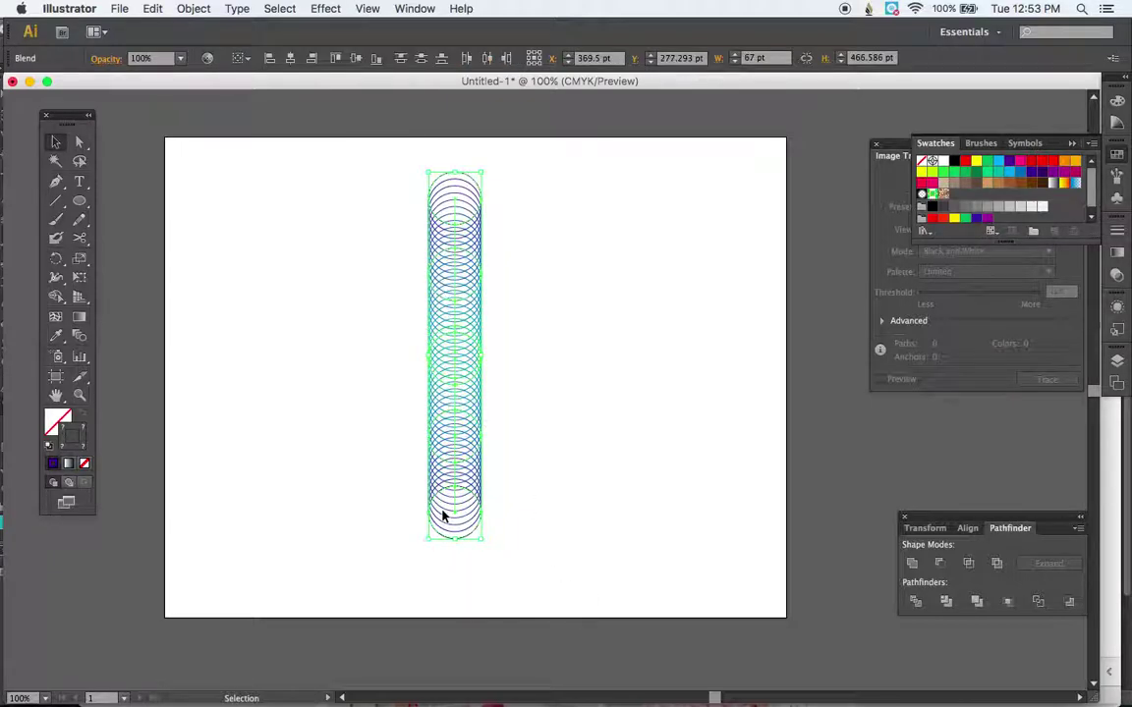
{"action": "left_click", "coordinate": [192, 9]}
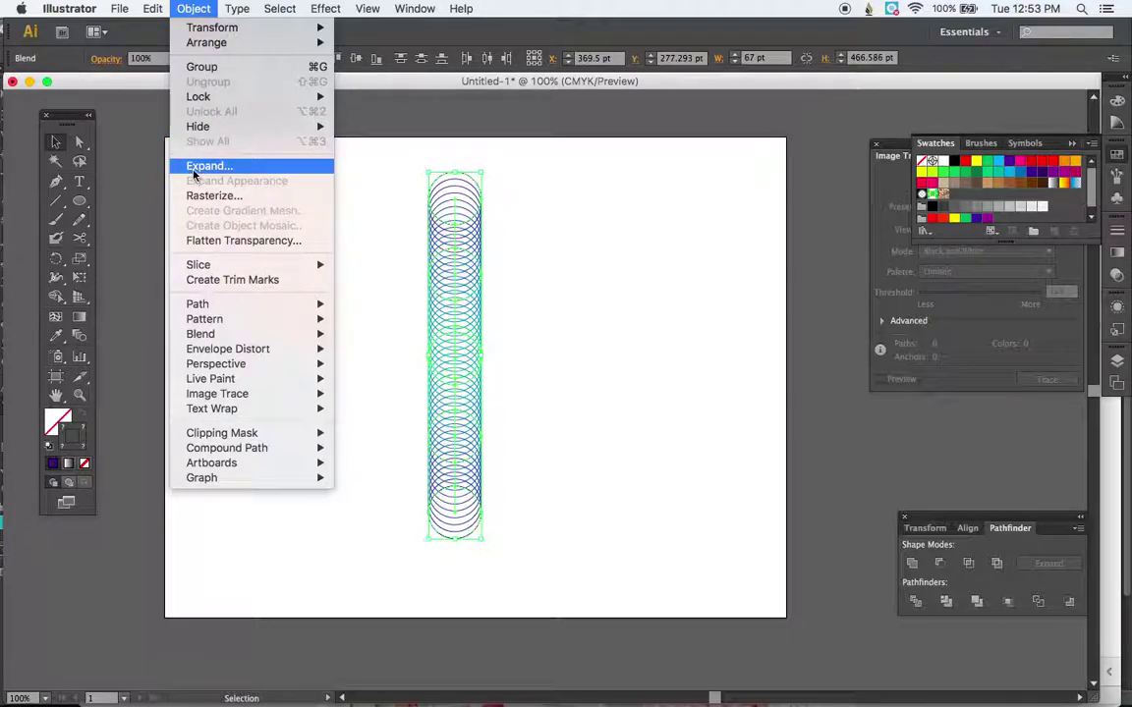
{"action": "mouse_move", "coordinate": [214, 338]}
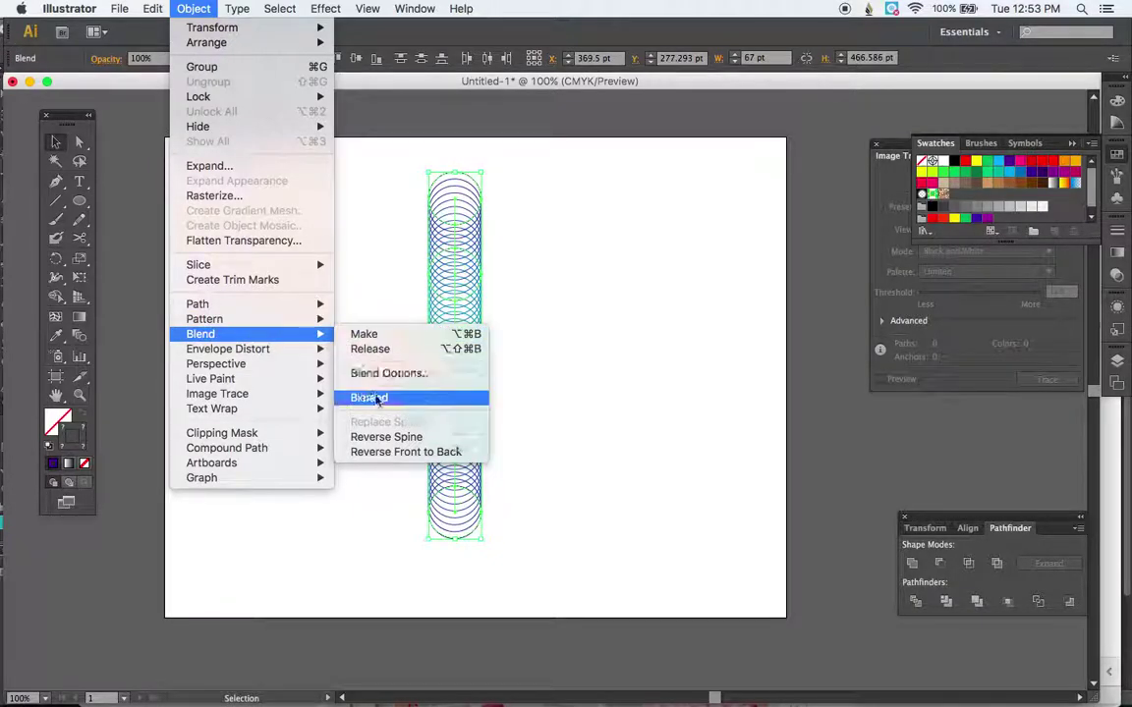
{"action": "left_click", "coordinate": [375, 399]}
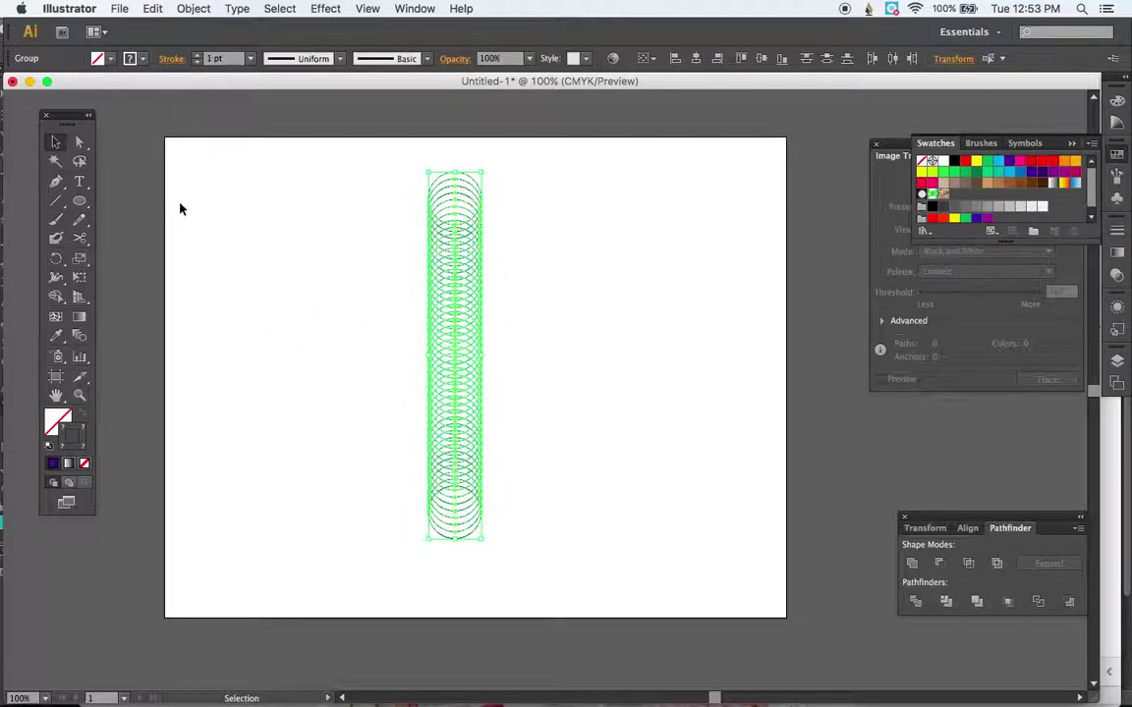
Expand the fill and stroke of the selected circle column so its outlines become shapes, and deselect it.
{"action": "left_click", "coordinate": [192, 8]}
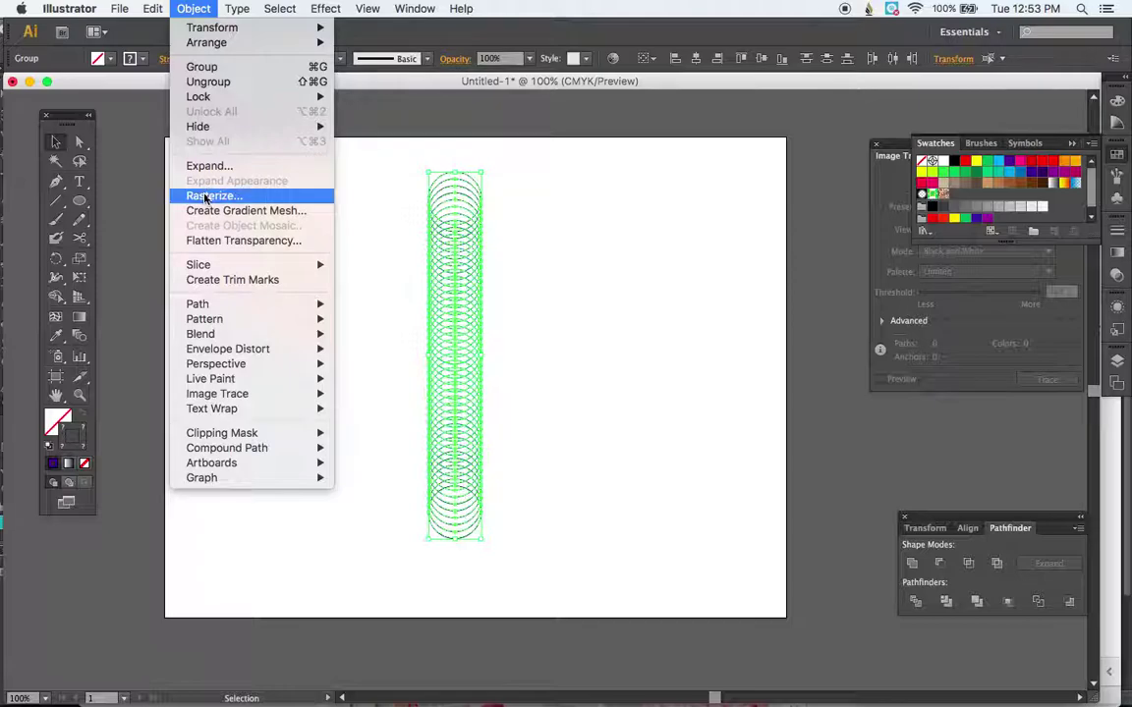
{"action": "left_click", "coordinate": [204, 167]}
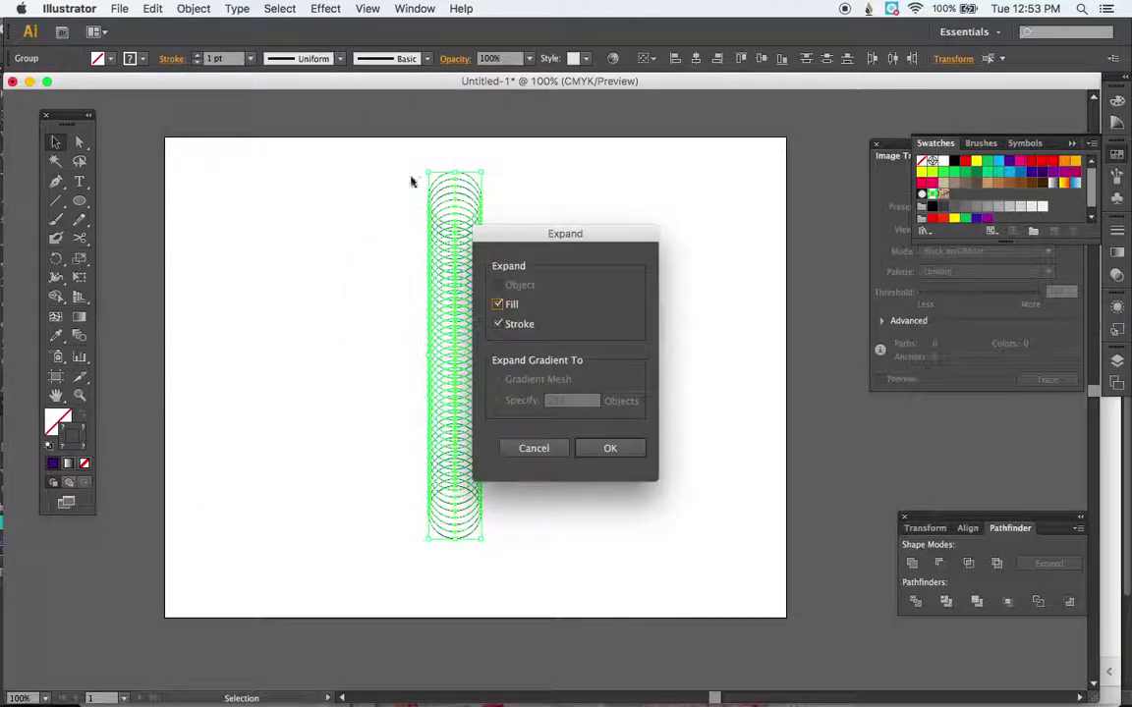
{"action": "left_click", "coordinate": [607, 449]}
{"action": "left_click", "coordinate": [614, 451]}
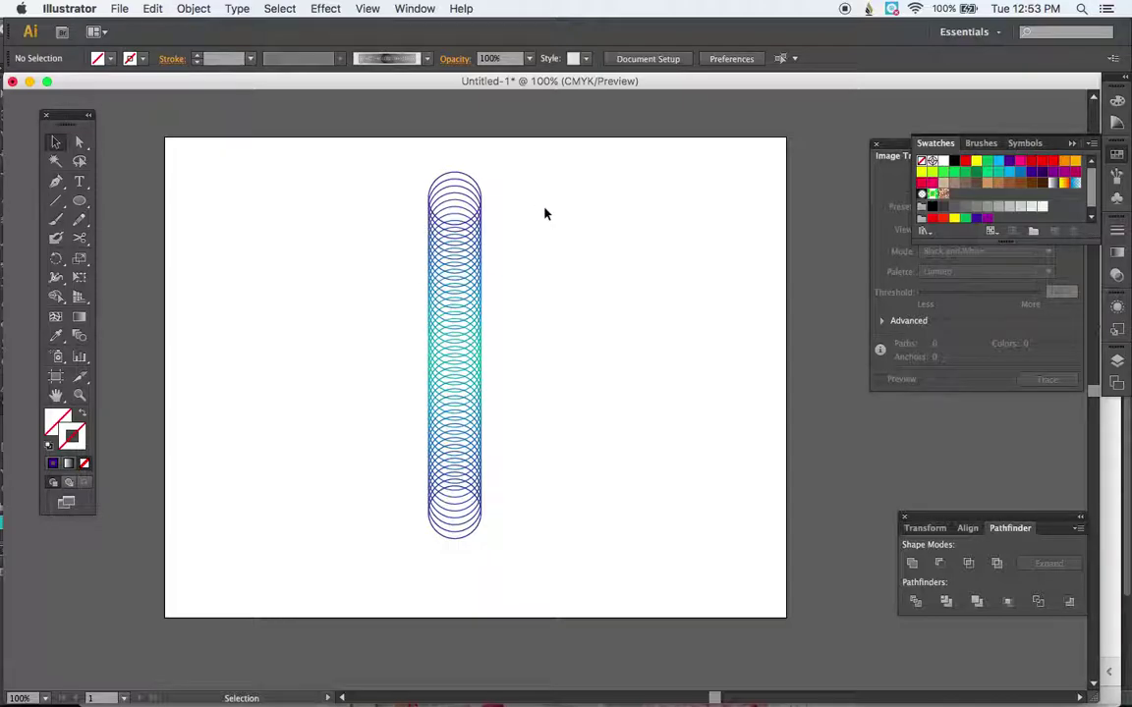
Draw an unfilled black-stroked rectangle of about 172 by 333 pt over the column, leaving both rounded ends outside it.
{"action": "left_click", "coordinate": [81, 202]}
{"action": "left_click", "coordinate": [144, 200]}
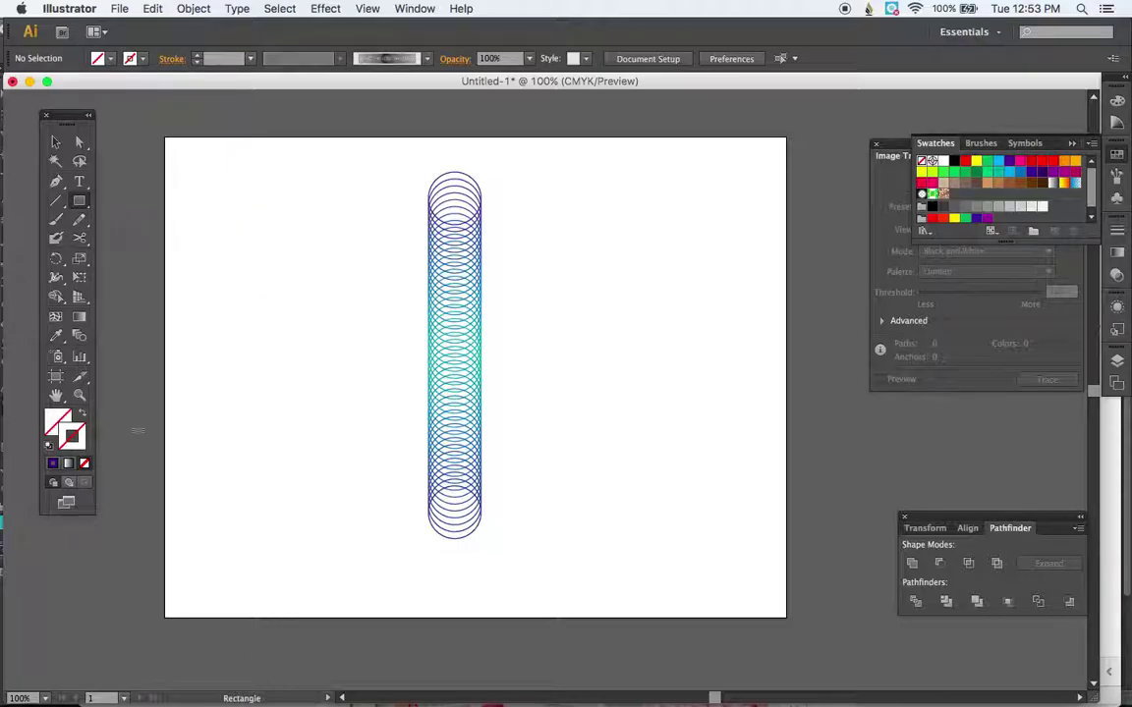
{"action": "left_click", "coordinate": [954, 162]}
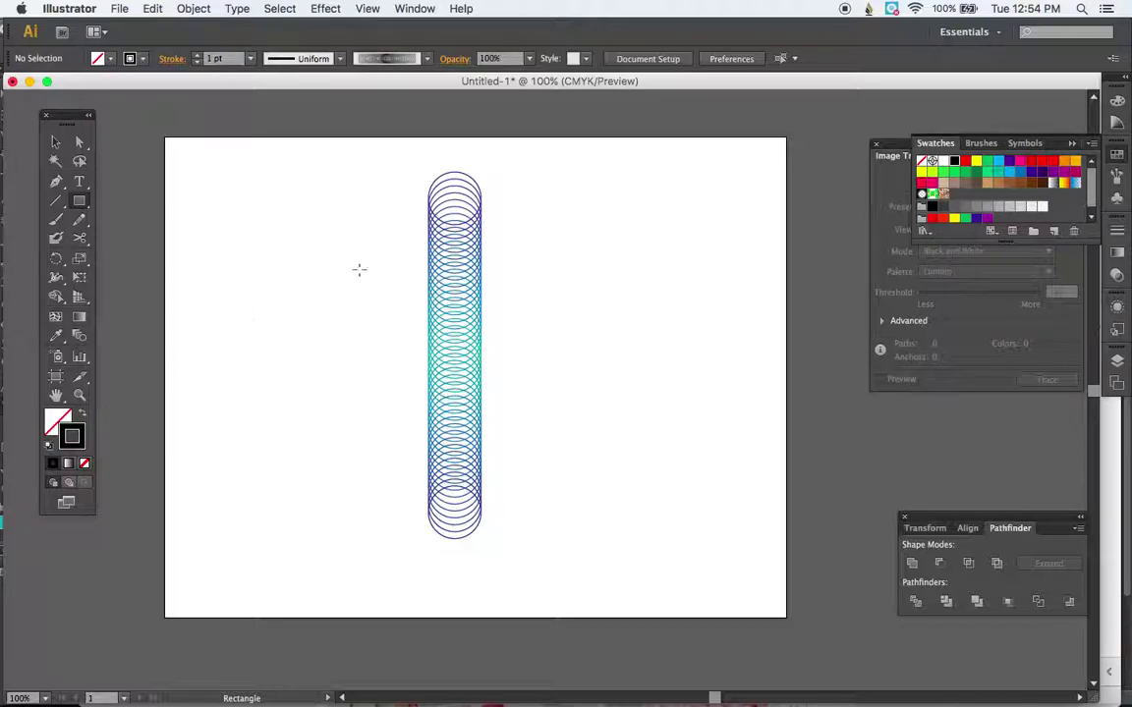
{"action": "left_click_drag", "start_coordinate": [393, 221], "coordinate": [527, 482]}
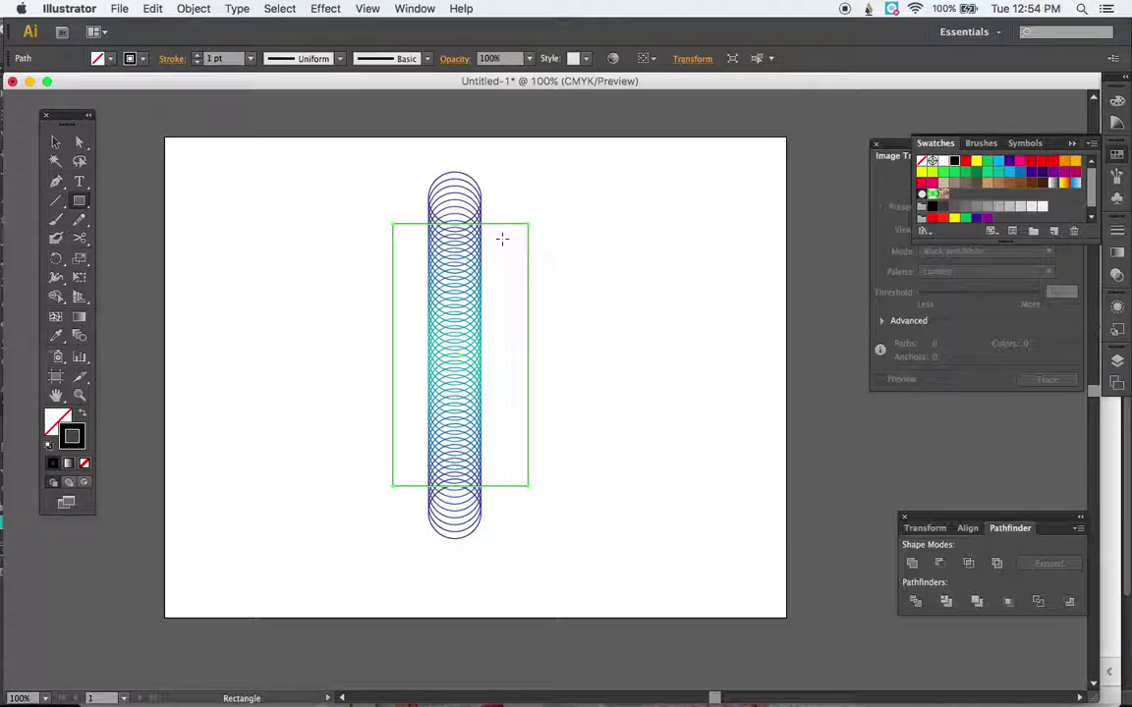
{"action": "key", "text": "v"}
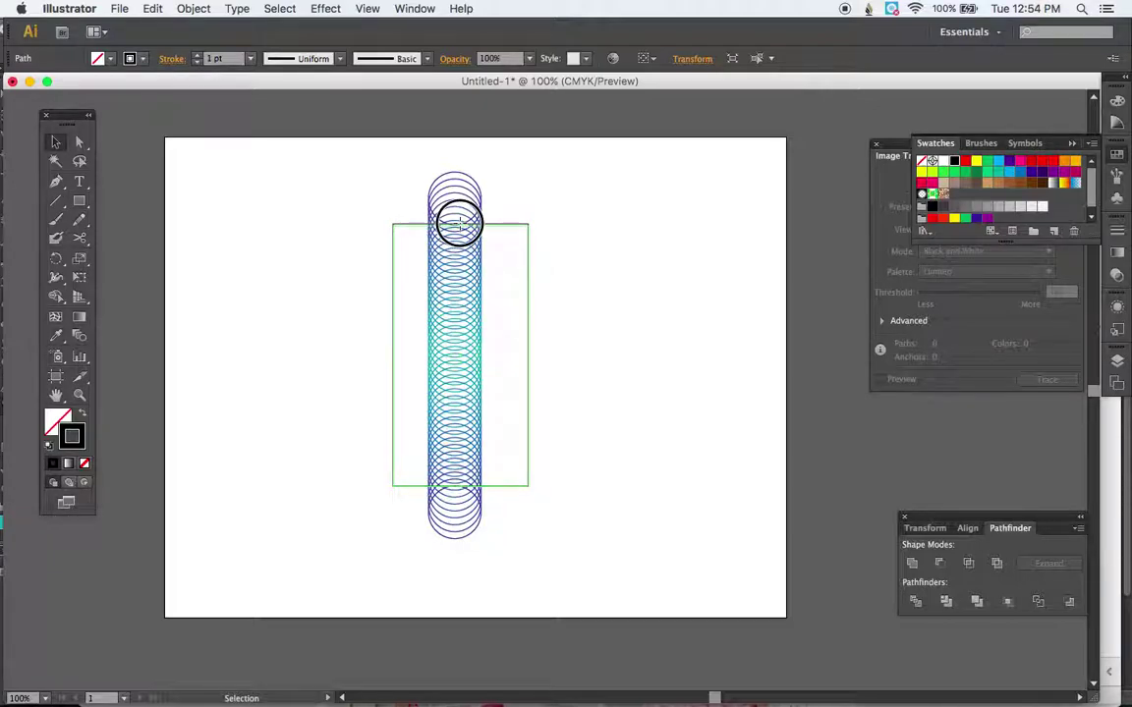
{"action": "left_click", "coordinate": [435, 482]}
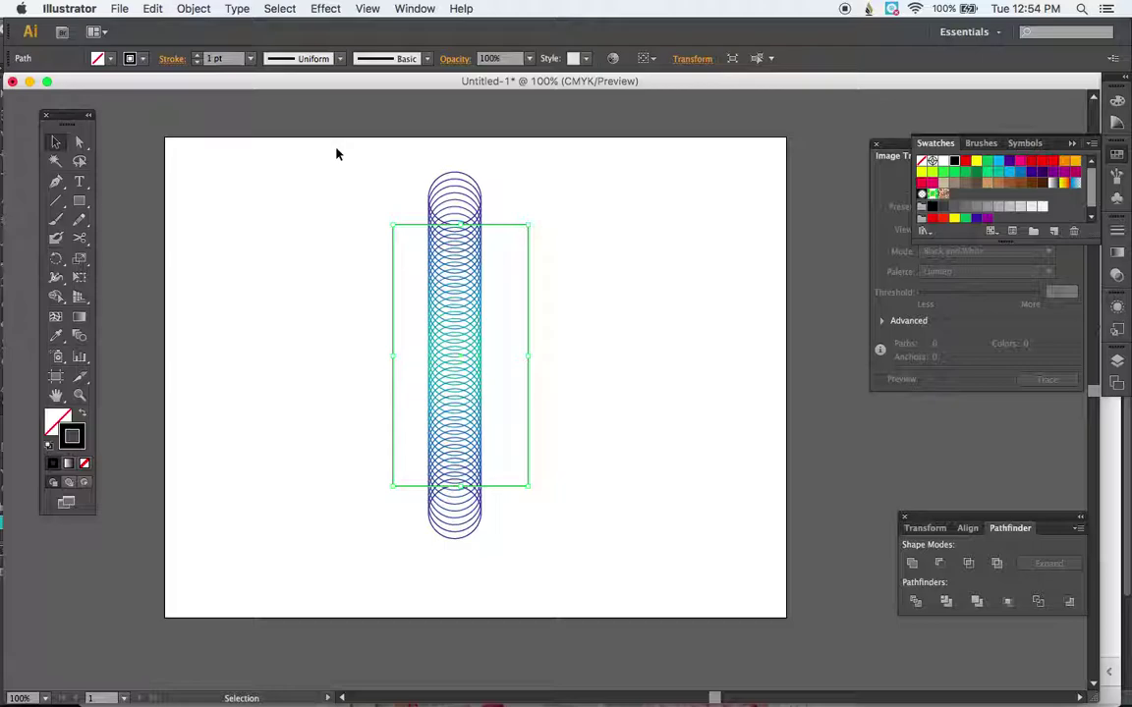
Select the circle column together with the rectangle and crop the column to the rectangle with the Crop pathfinder.
{"action": "left_click_drag", "start_coordinate": [336, 150], "coordinate": [590, 580]}
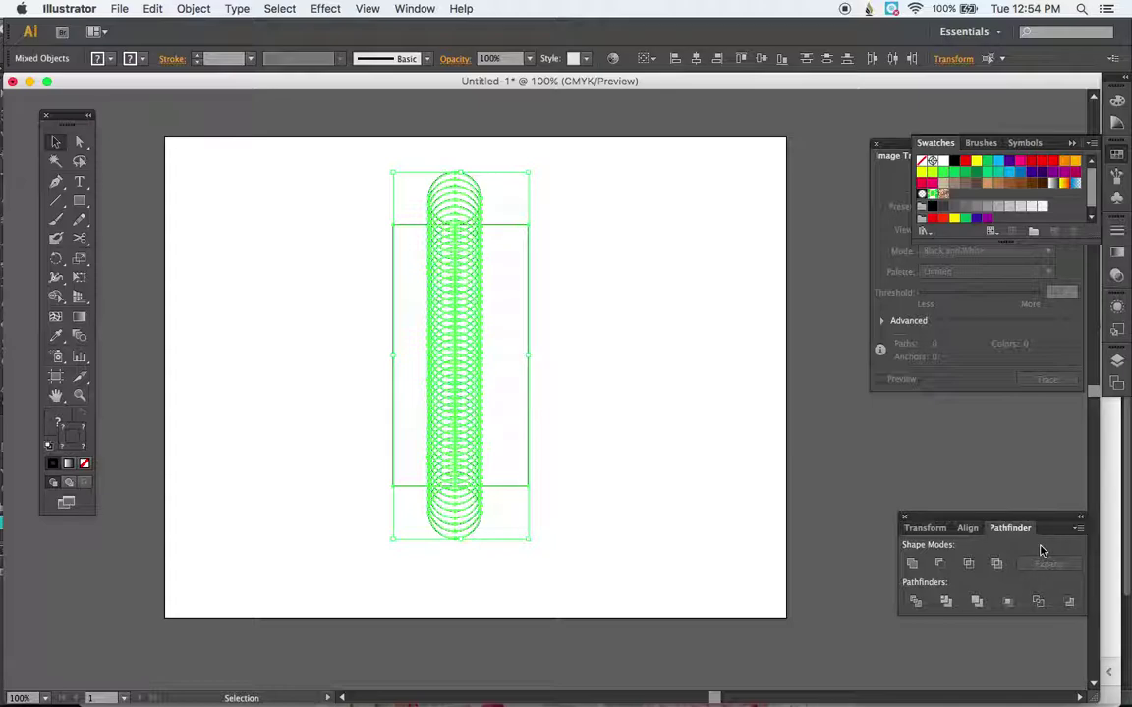
{"action": "left_click", "coordinate": [913, 602]}
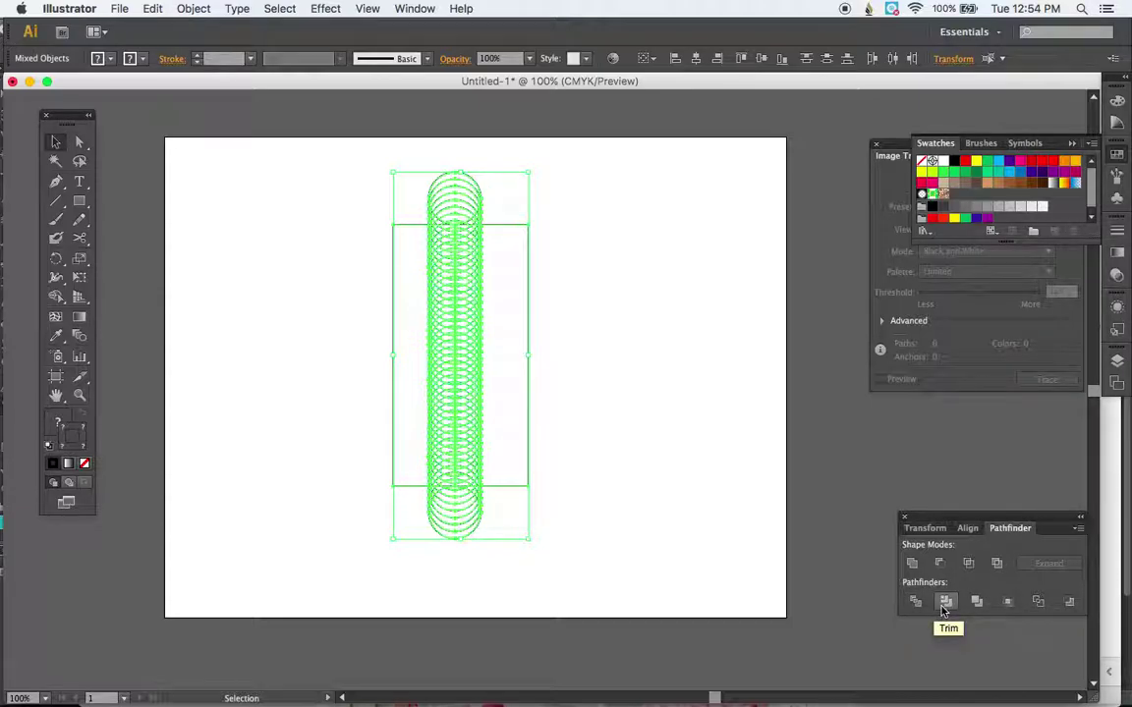
{"action": "left_click", "coordinate": [945, 603]}
{"action": "left_click", "coordinate": [1006, 603]}
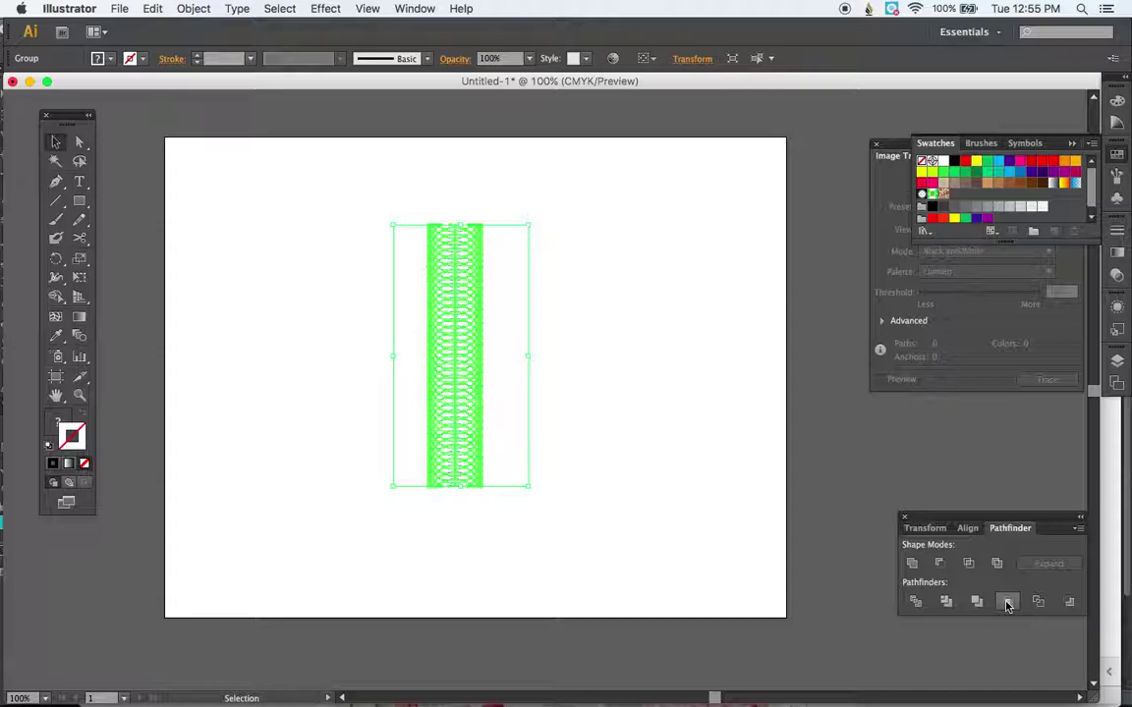
{"action": "left_click", "coordinate": [415, 10]}
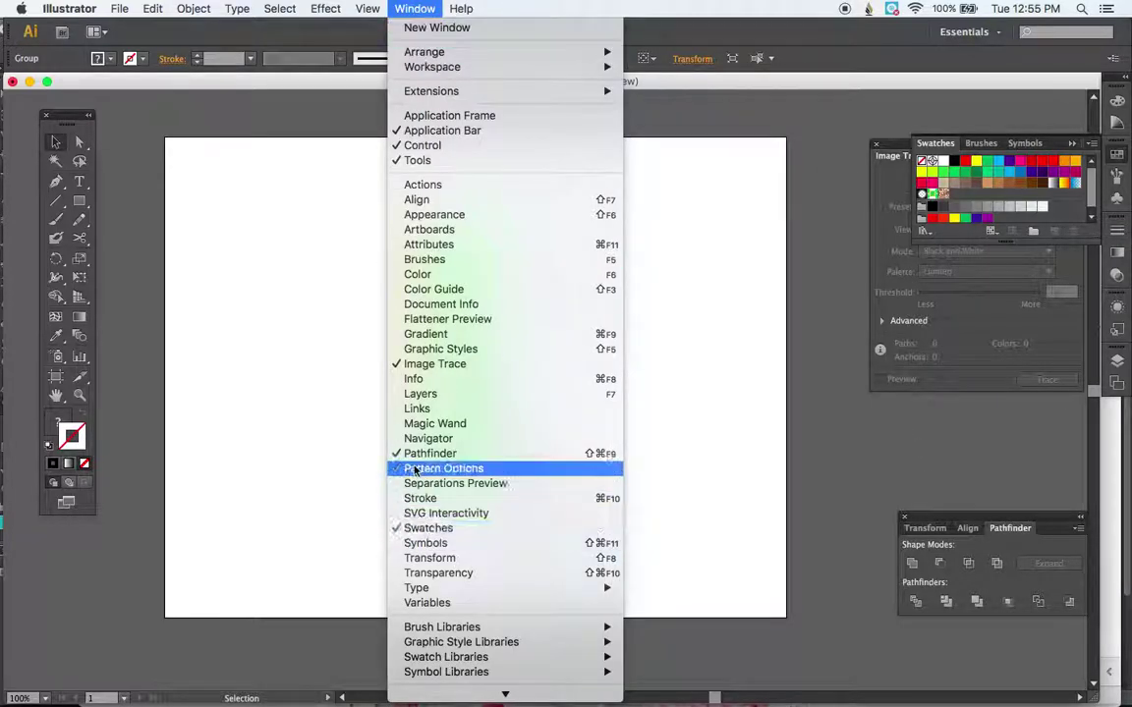
{"action": "left_click", "coordinate": [409, 9]}
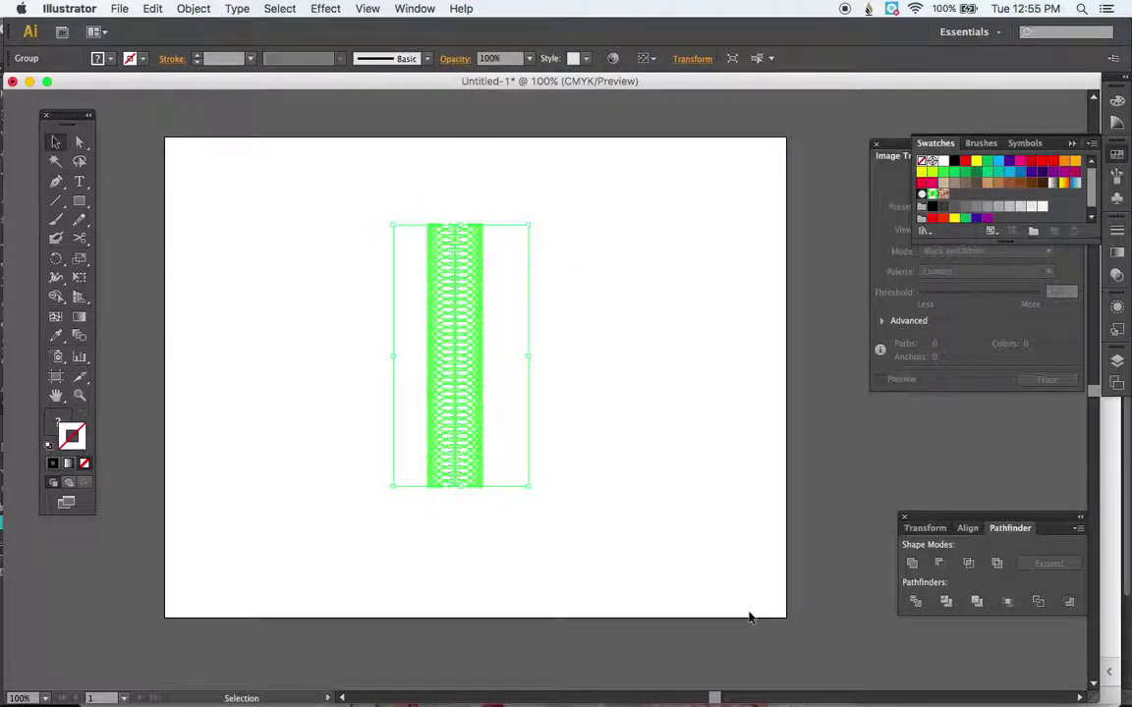
{"action": "left_click", "coordinate": [676, 543]}
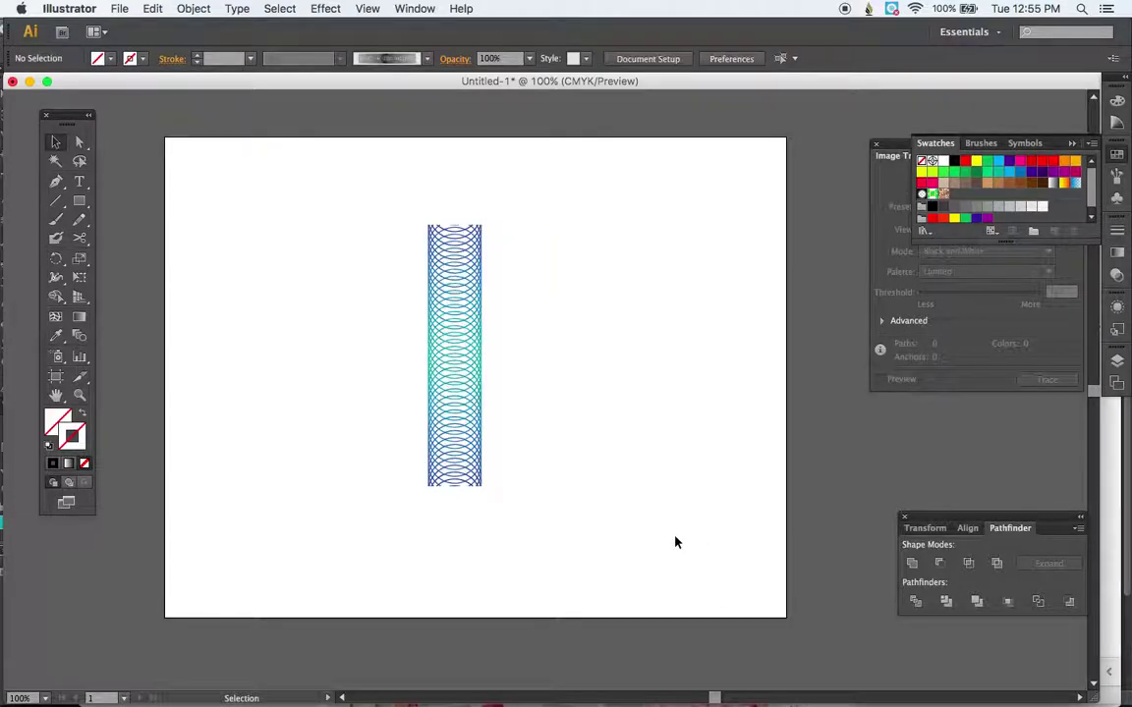
Delete the invisible leftover rectangle pieces on both sides of the cropped column with the Direct Selection tool.
{"action": "left_click", "coordinate": [456, 408]}
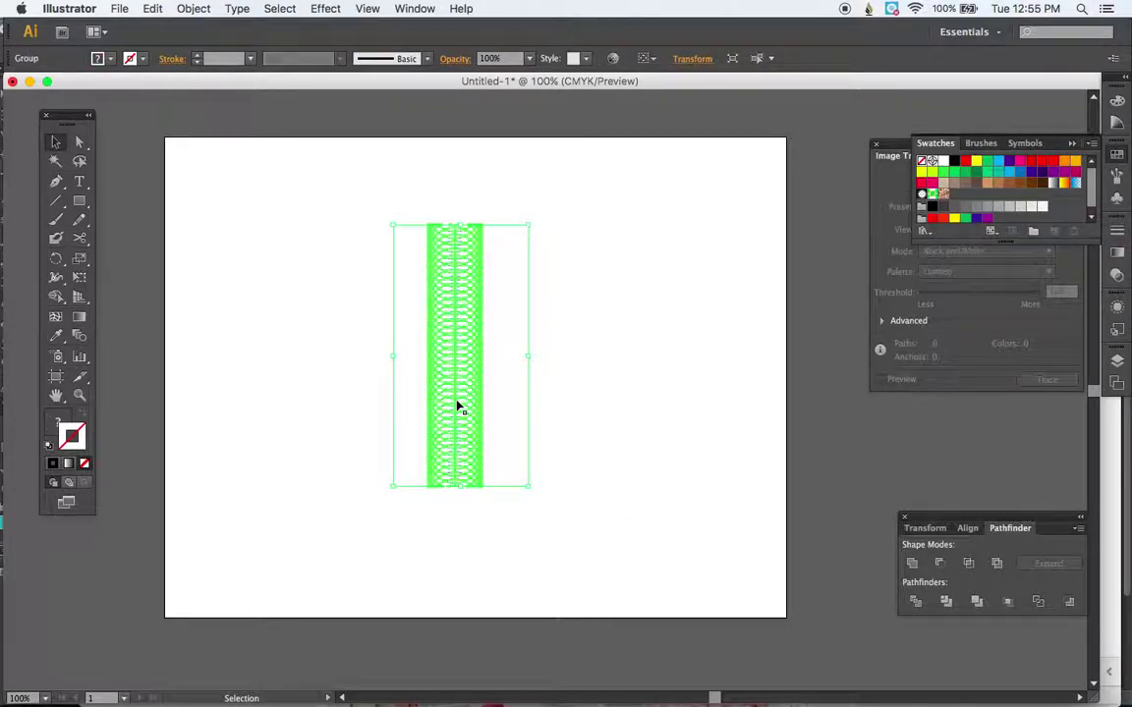
{"action": "left_click", "coordinate": [599, 529]}
{"action": "left_click_drag", "start_coordinate": [554, 532], "coordinate": [490, 329]}
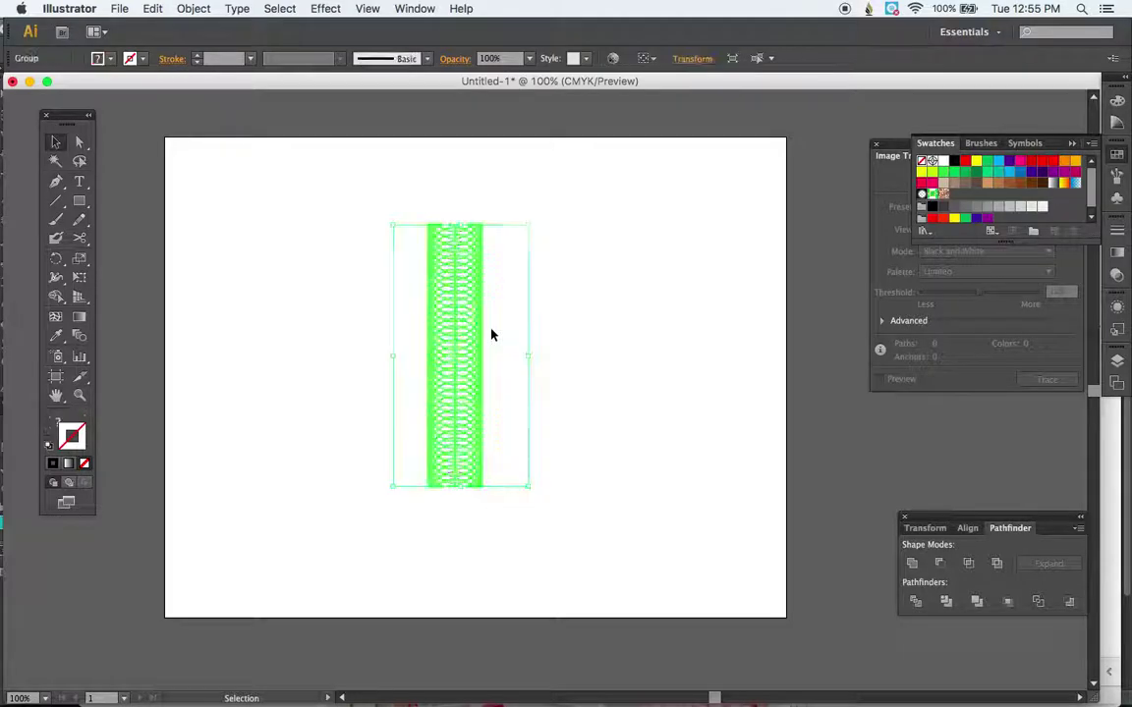
{"action": "left_click", "coordinate": [581, 394]}
{"action": "key", "text": "a"}
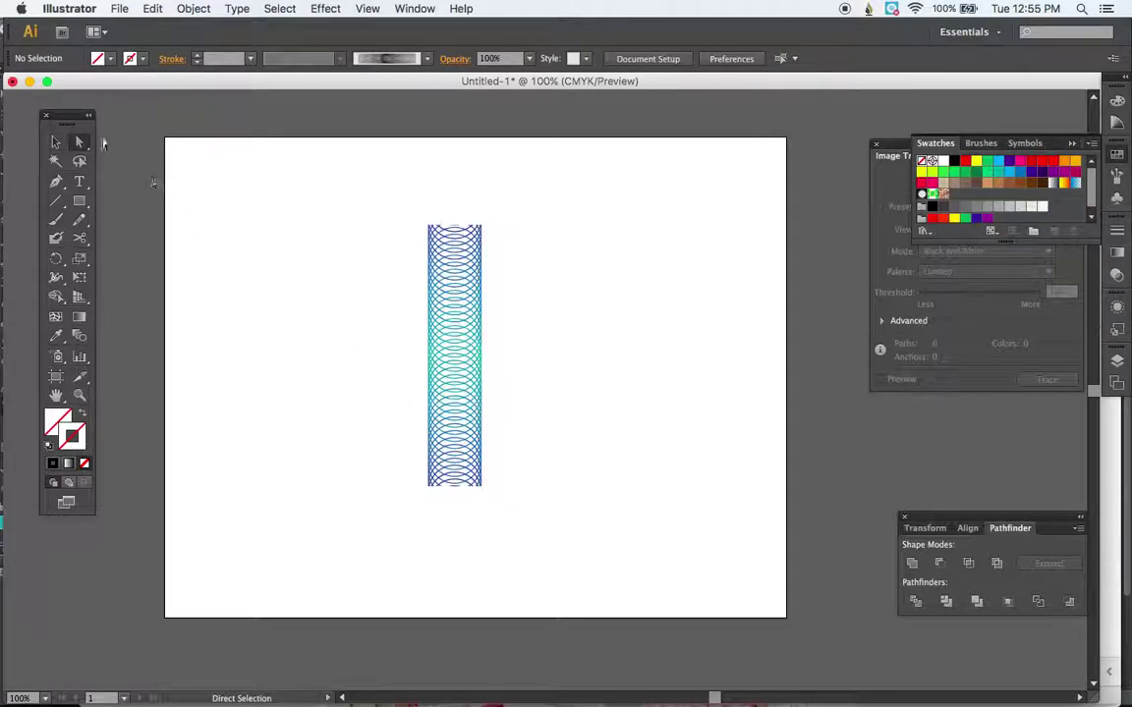
{"action": "left_click_drag", "start_coordinate": [551, 501], "coordinate": [490, 362]}
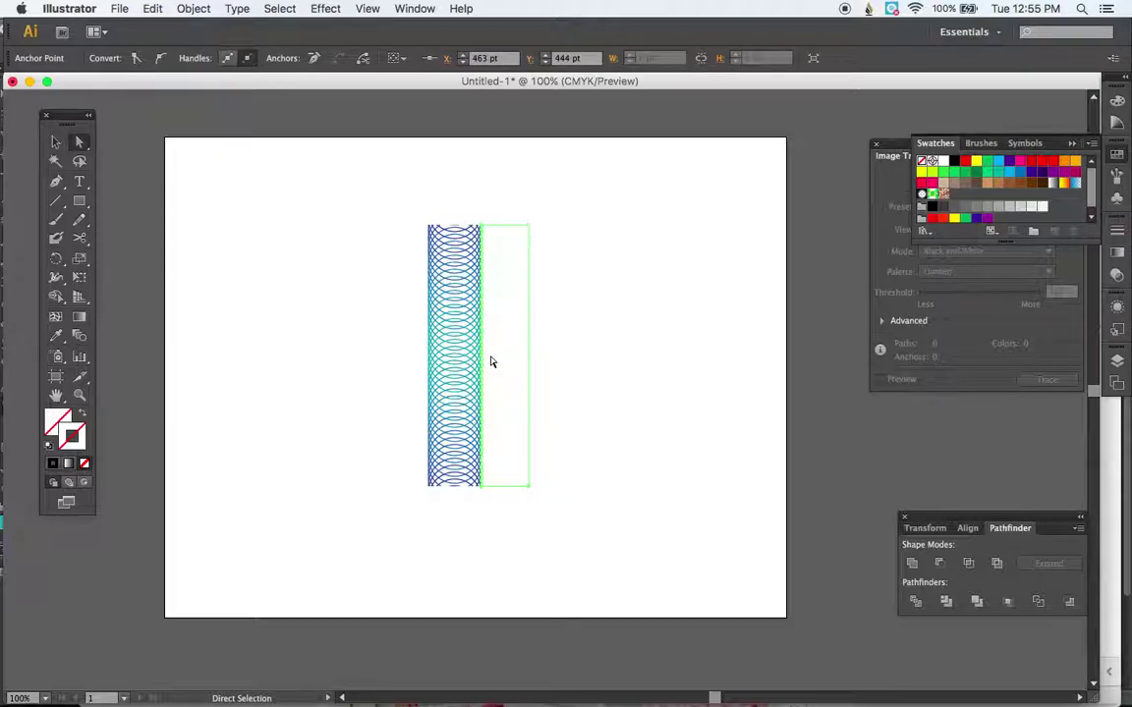
{"action": "left_click", "coordinate": [490, 361]}
{"action": "left_click", "coordinate": [414, 516]}
{"action": "left_click_drag", "start_coordinate": [415, 516], "coordinate": [376, 344]}
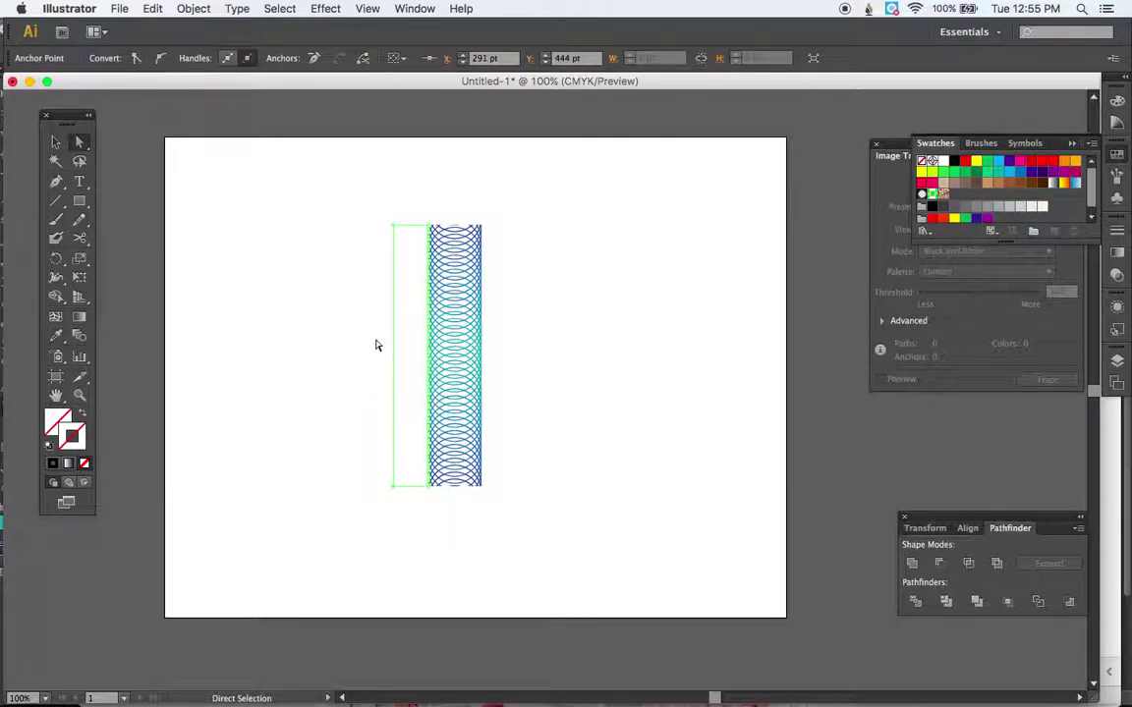
{"action": "left_click", "coordinate": [375, 344]}
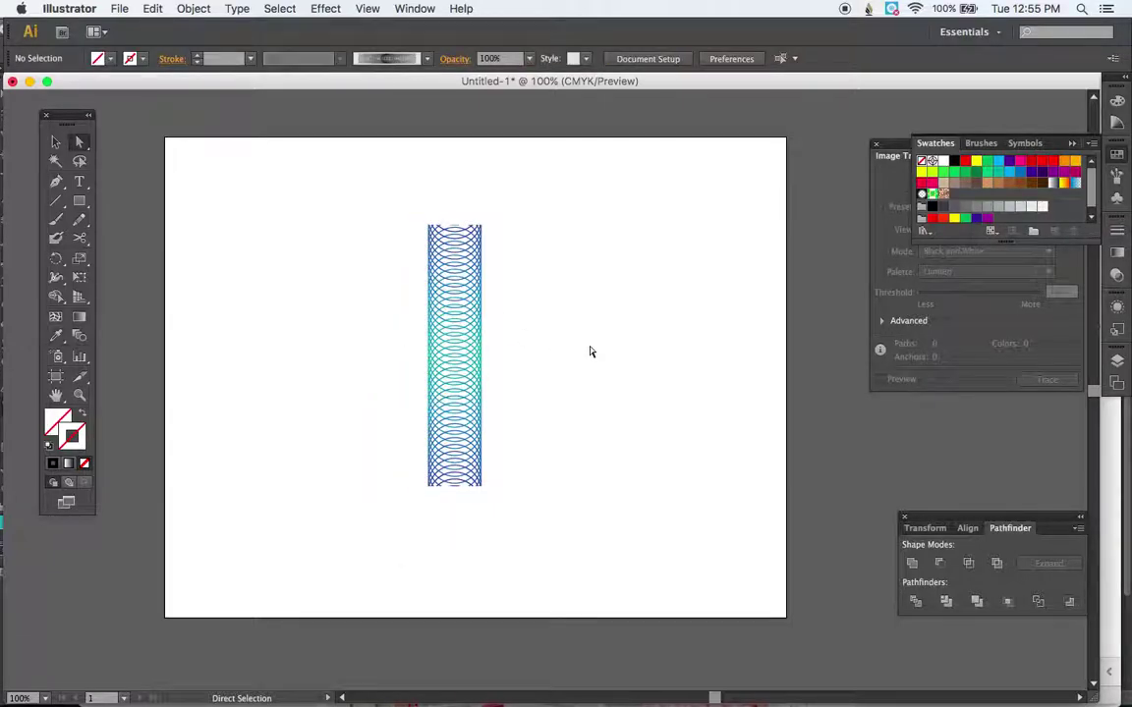
Select the whole cropped circle column and start a new Art Brush from it.
{"action": "left_click_drag", "start_coordinate": [394, 183], "coordinate": [524, 517]}
{"action": "left_click", "coordinate": [1118, 177]}
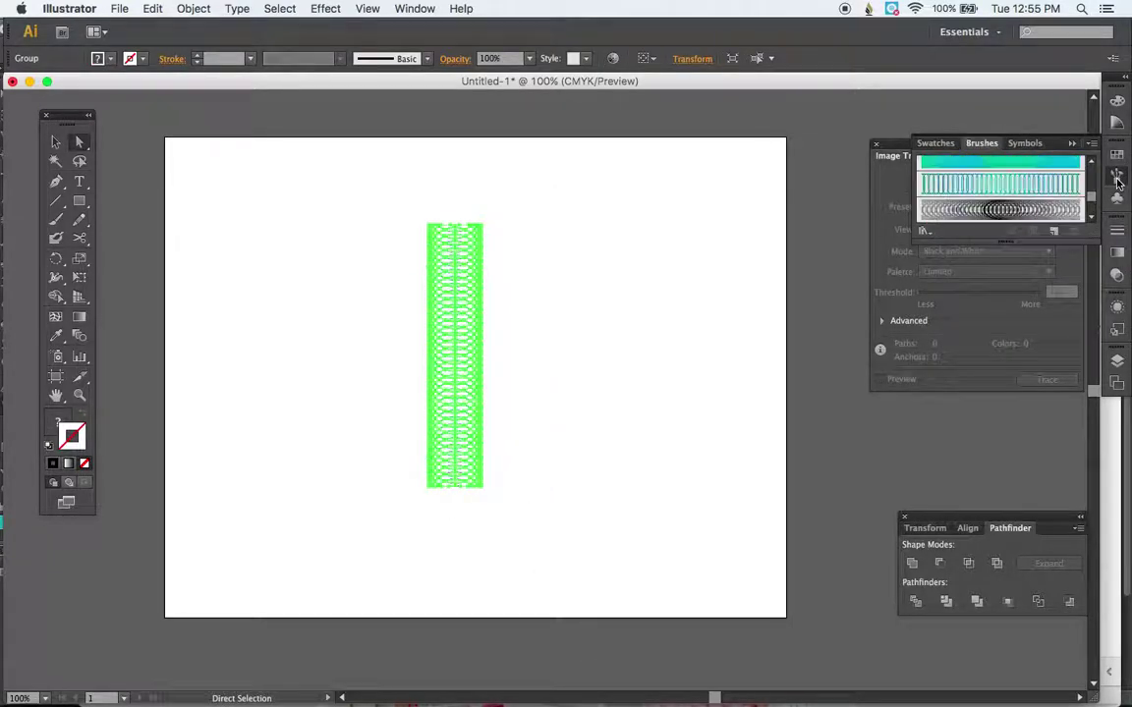
{"action": "left_click", "coordinate": [414, 8]}
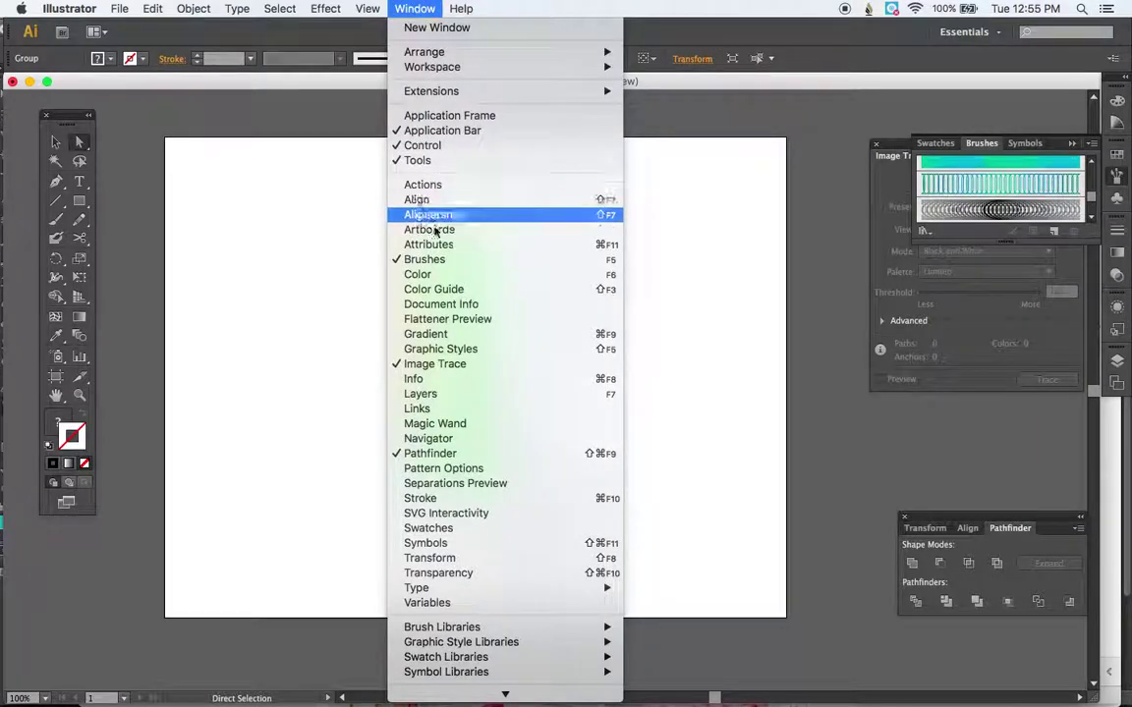
{"action": "left_click", "coordinate": [406, 9]}
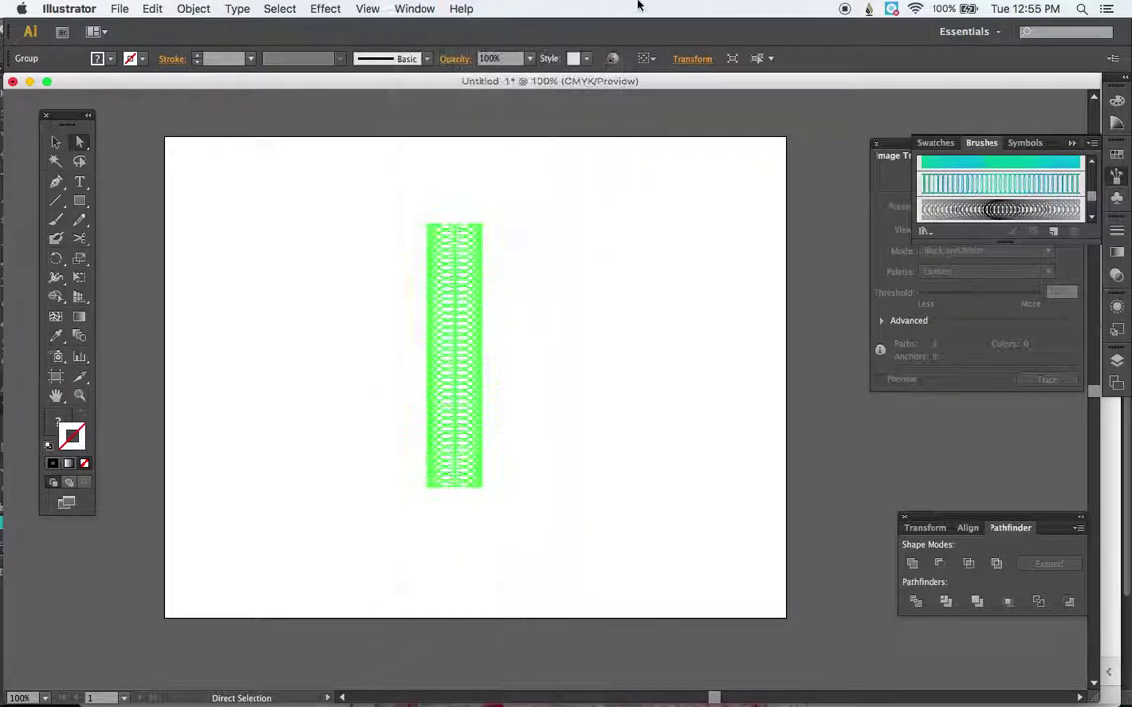
{"action": "left_click", "coordinate": [1054, 234]}
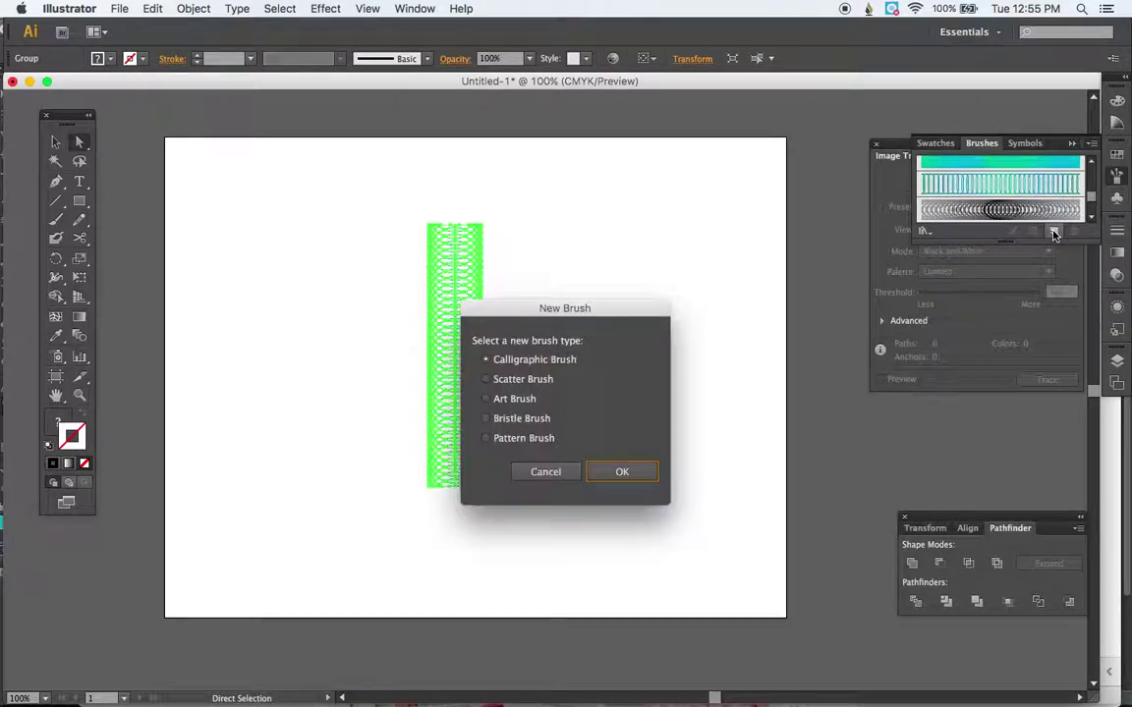
{"action": "left_click", "coordinate": [486, 401]}
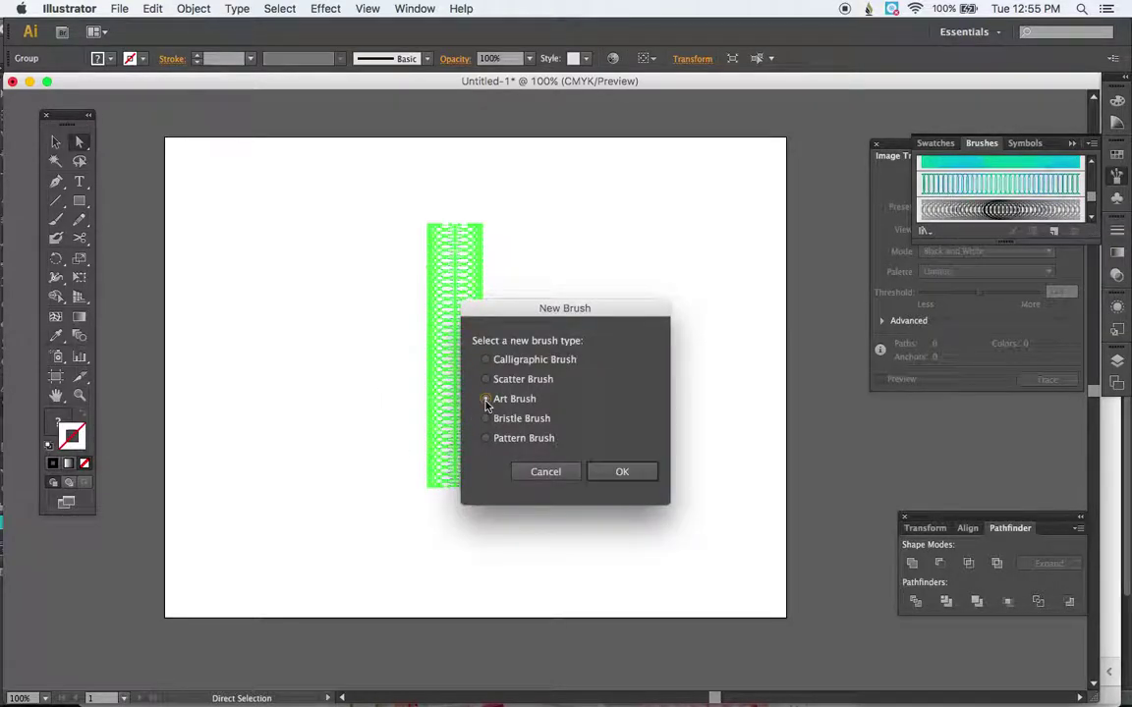
{"action": "left_click", "coordinate": [623, 473]}
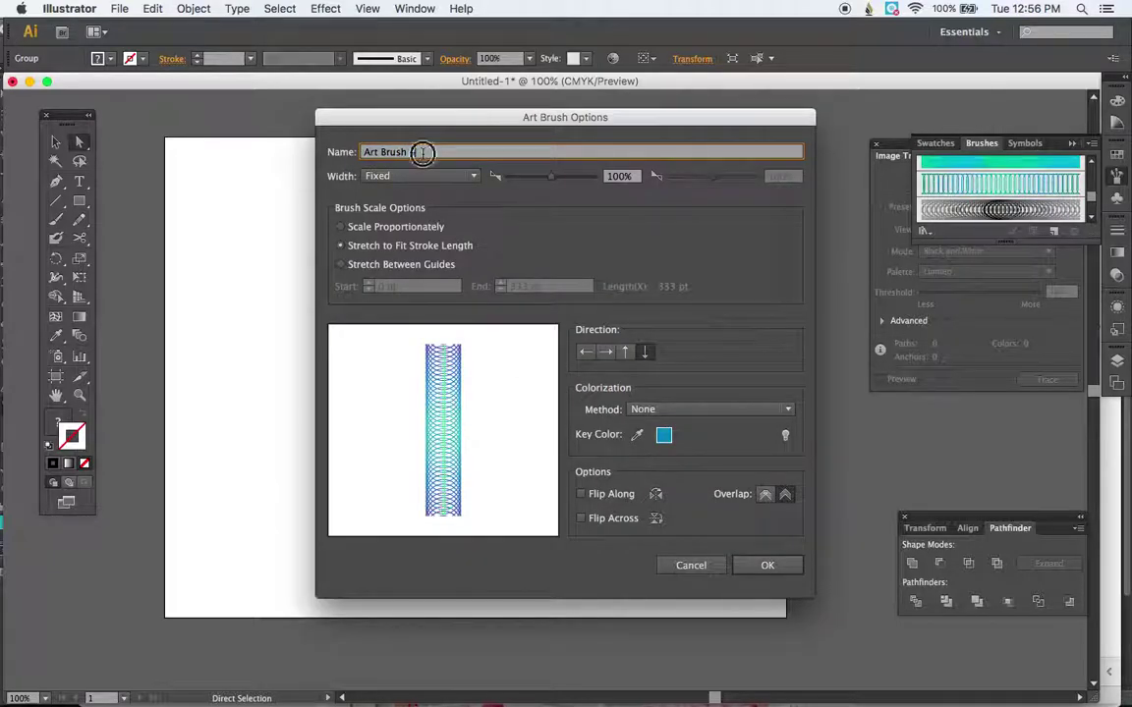
Name the art brush "circle spirograph", set its colorization method to Hue Shift and create it.
{"action": "type", "text": "circle spirograph"}
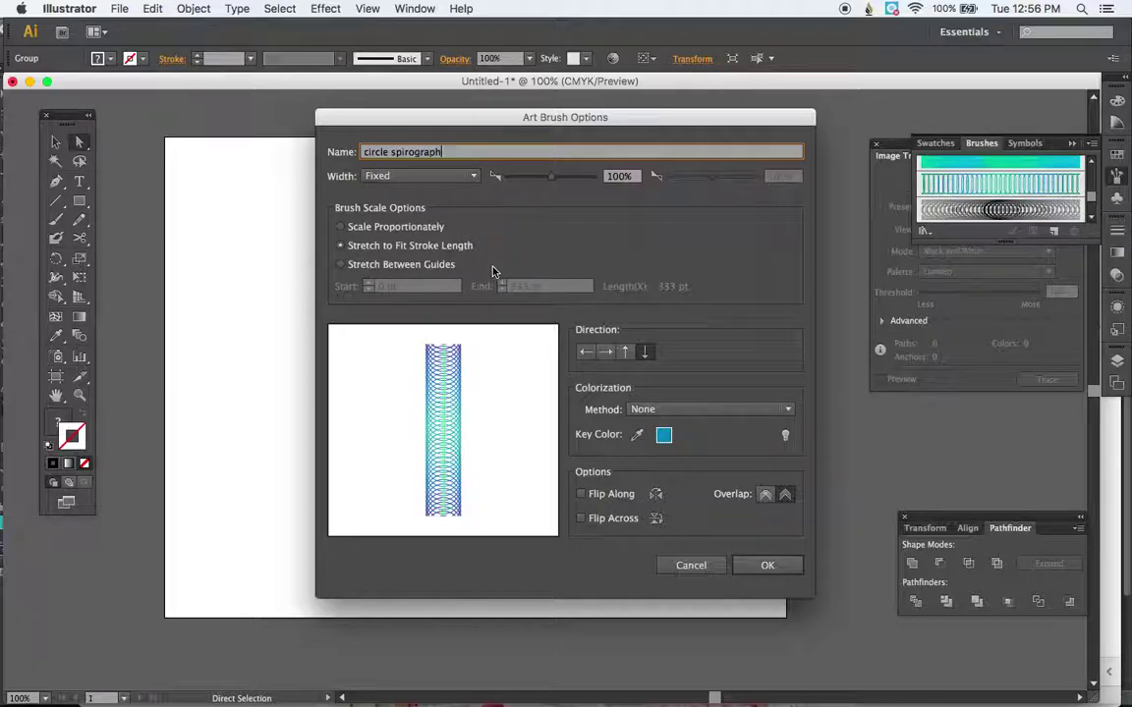
{"action": "left_click", "coordinate": [783, 499]}
{"action": "left_click", "coordinate": [788, 408]}
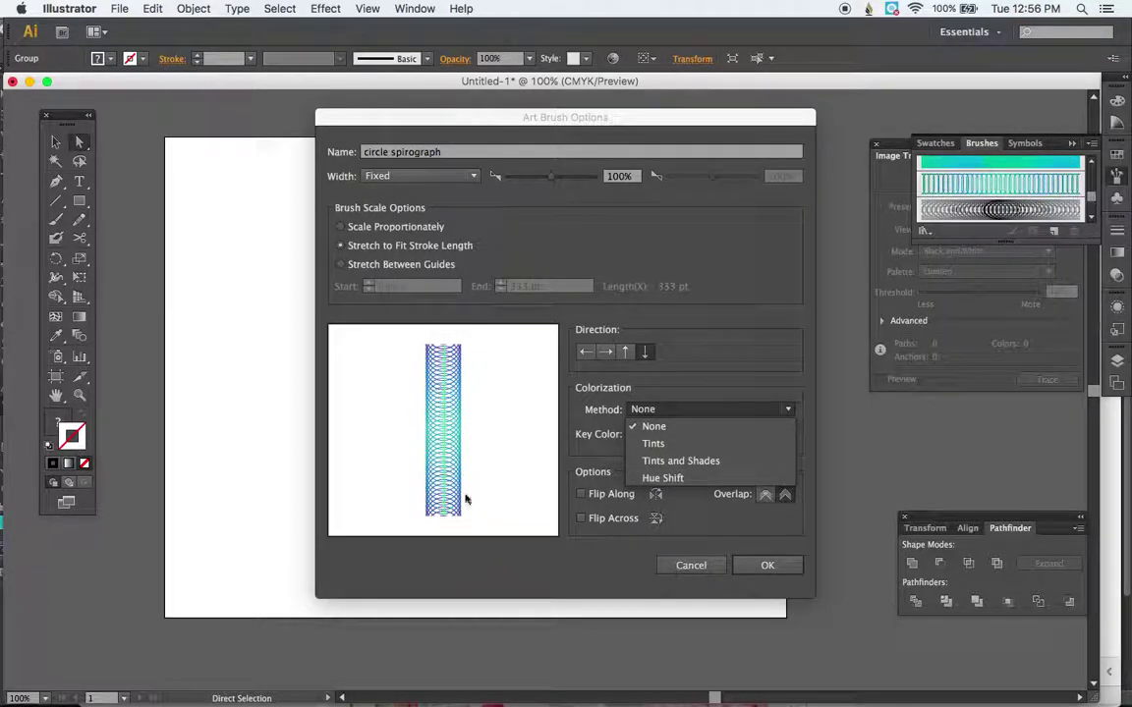
{"action": "left_click", "coordinate": [674, 478]}
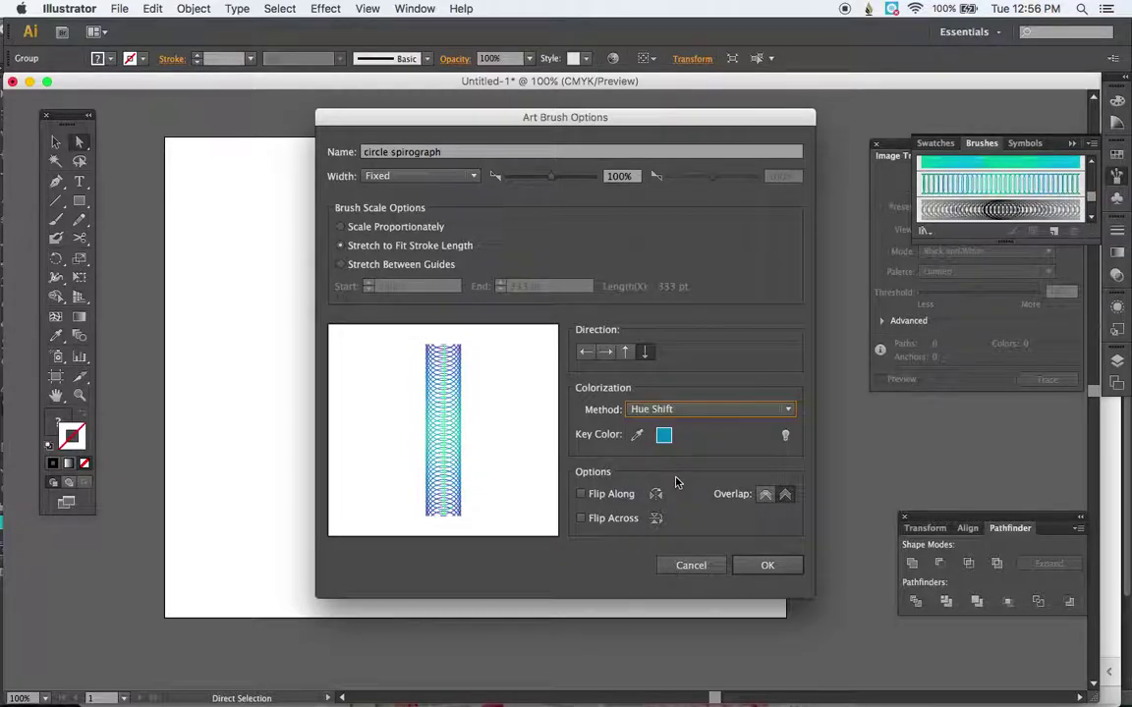
{"action": "left_click", "coordinate": [751, 568]}
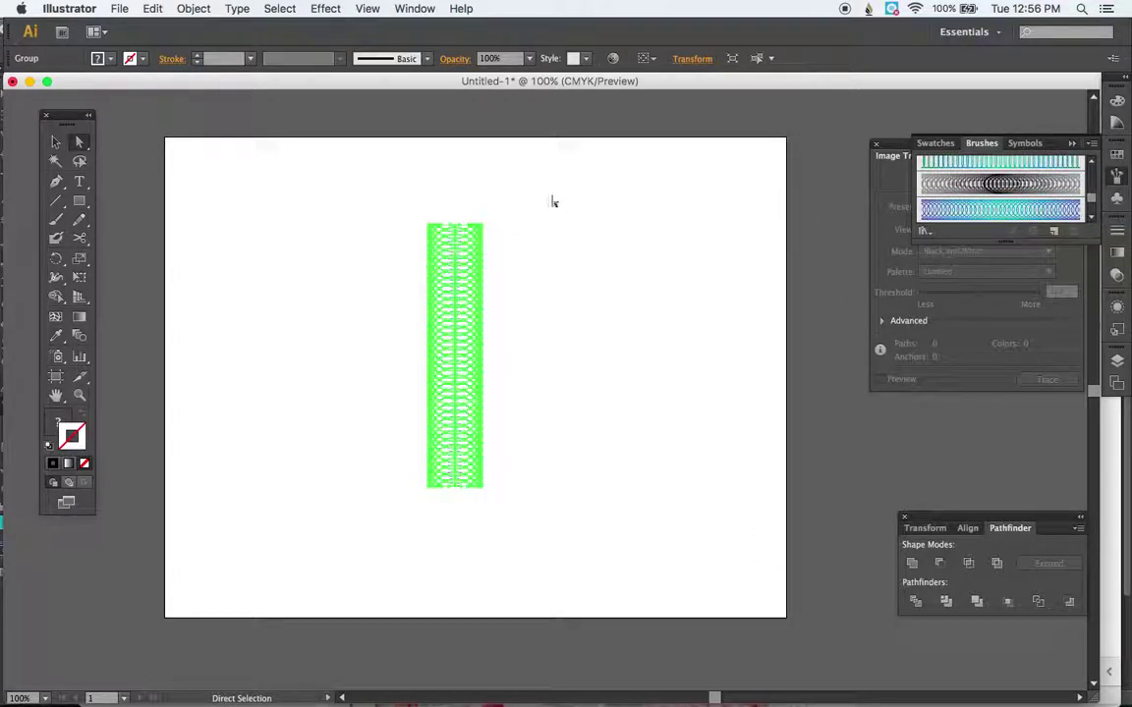
Delete the circle column from the artboard and draw a plain circle with the Ellipse tool in the artboard's lower middle.
{"action": "left_click_drag", "start_coordinate": [397, 189], "coordinate": [573, 598]}
{"action": "key", "text": "Delete"}
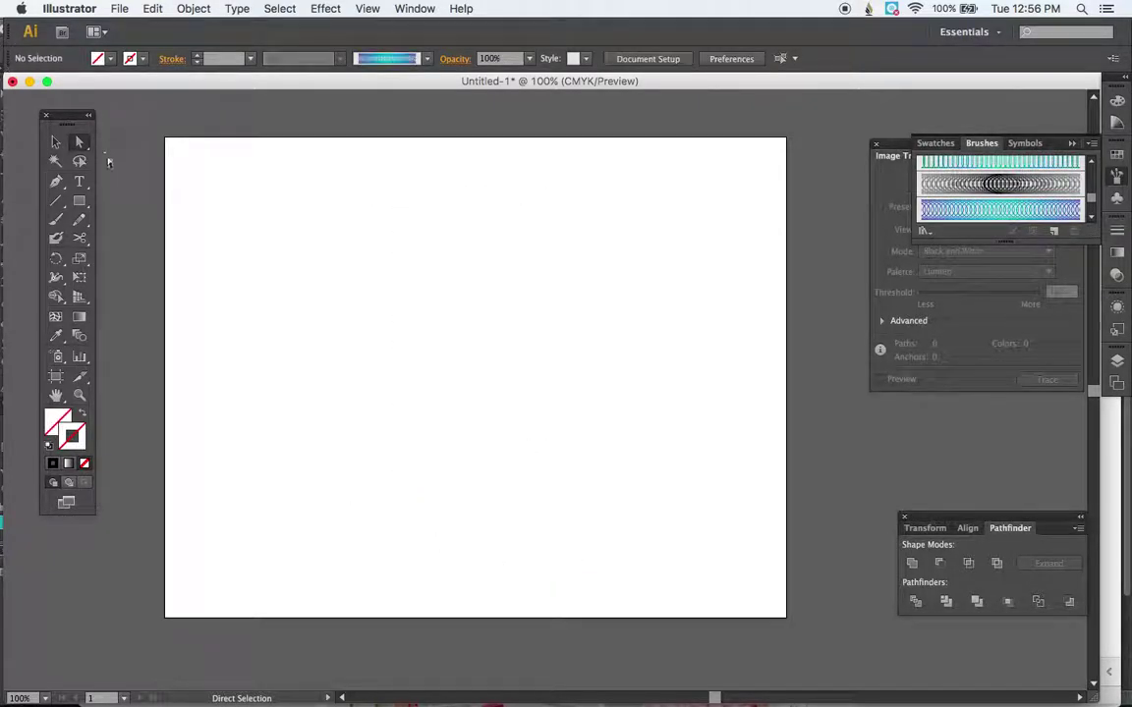
{"action": "left_click", "coordinate": [78, 203]}
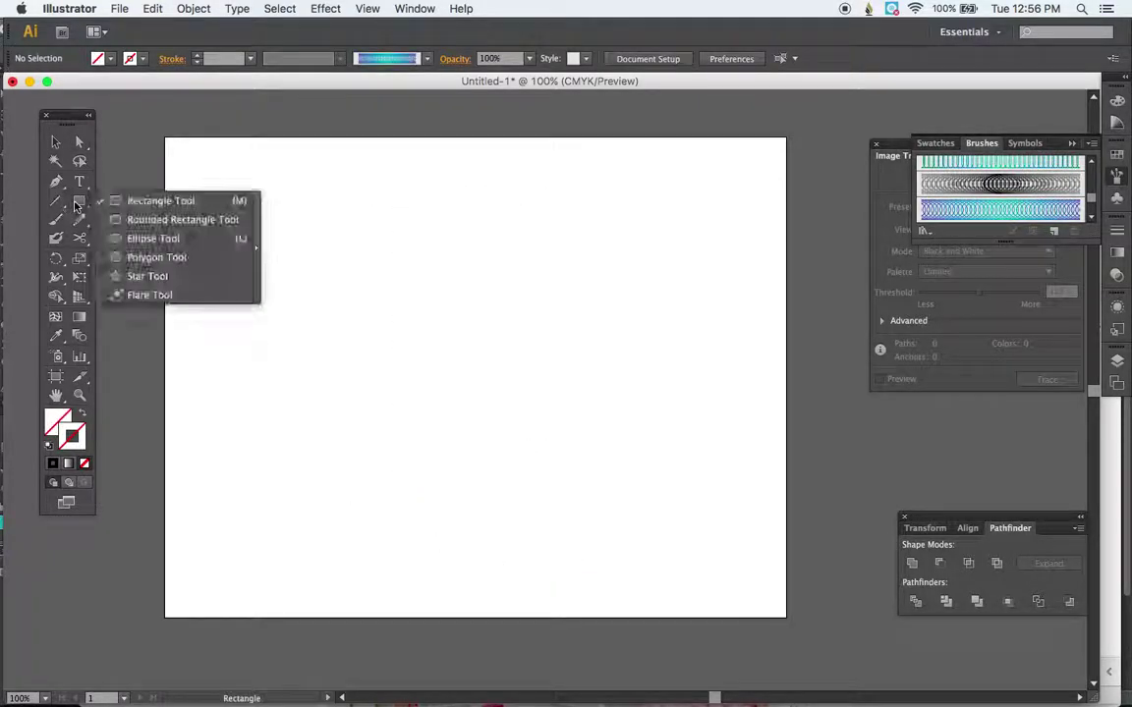
{"action": "left_click", "coordinate": [147, 239]}
{"action": "left_click_drag", "start_coordinate": [424, 360], "coordinate": [594, 537]}
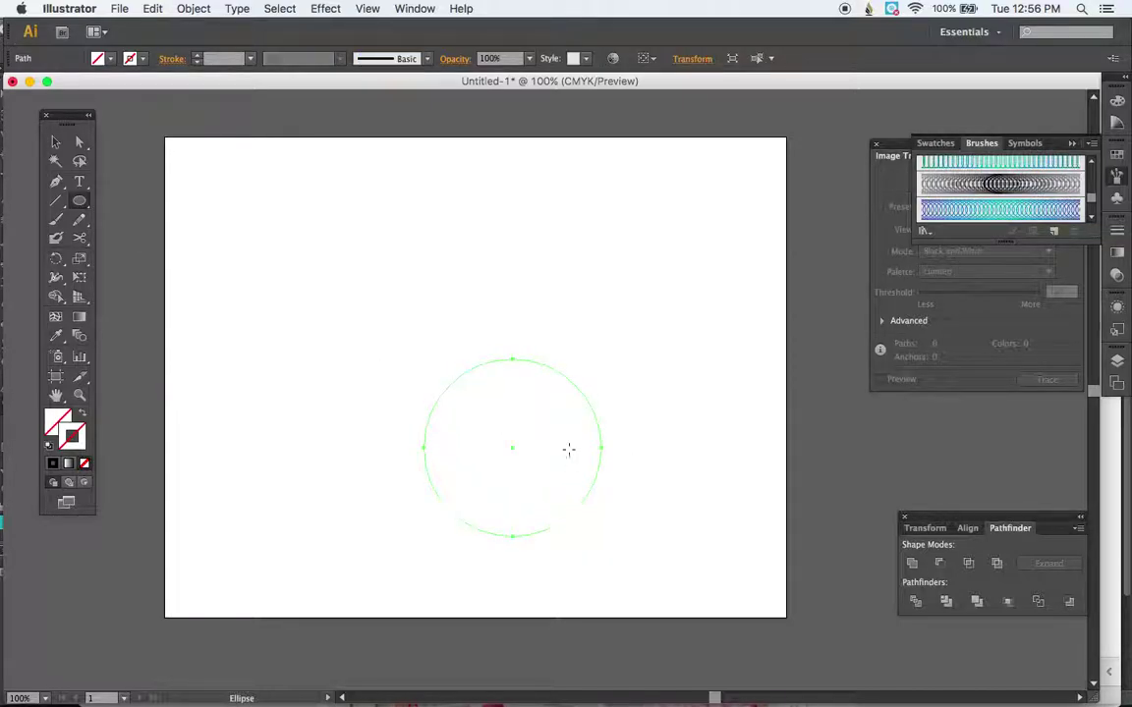
Apply the circle spirograph brush to the circle and move the ring up and left, to about mid-height on the artboard.
{"action": "left_click", "coordinate": [1033, 210]}
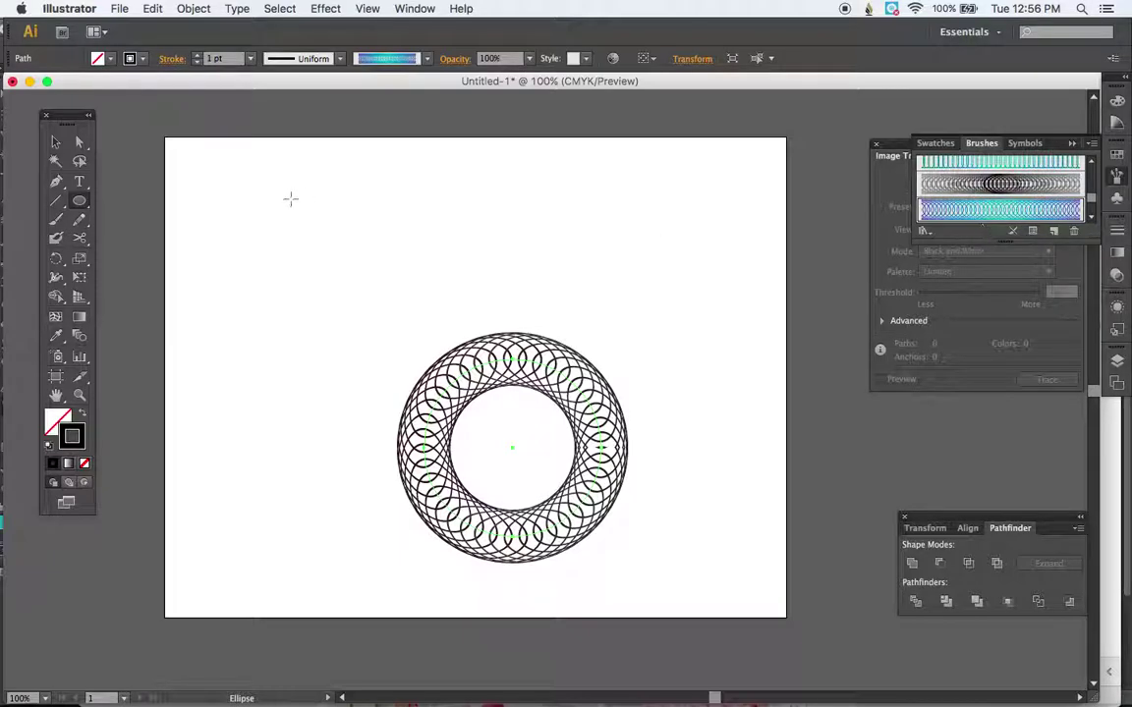
{"action": "left_click", "coordinate": [55, 142]}
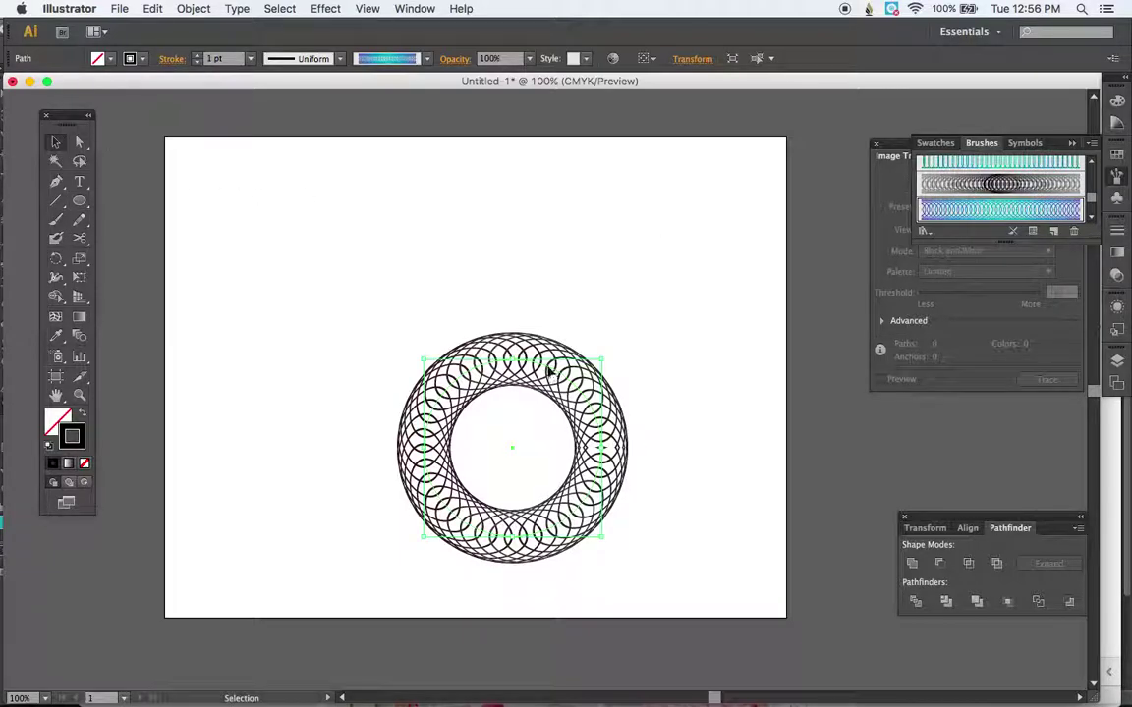
{"action": "left_click_drag", "start_coordinate": [531, 364], "coordinate": [444, 266]}
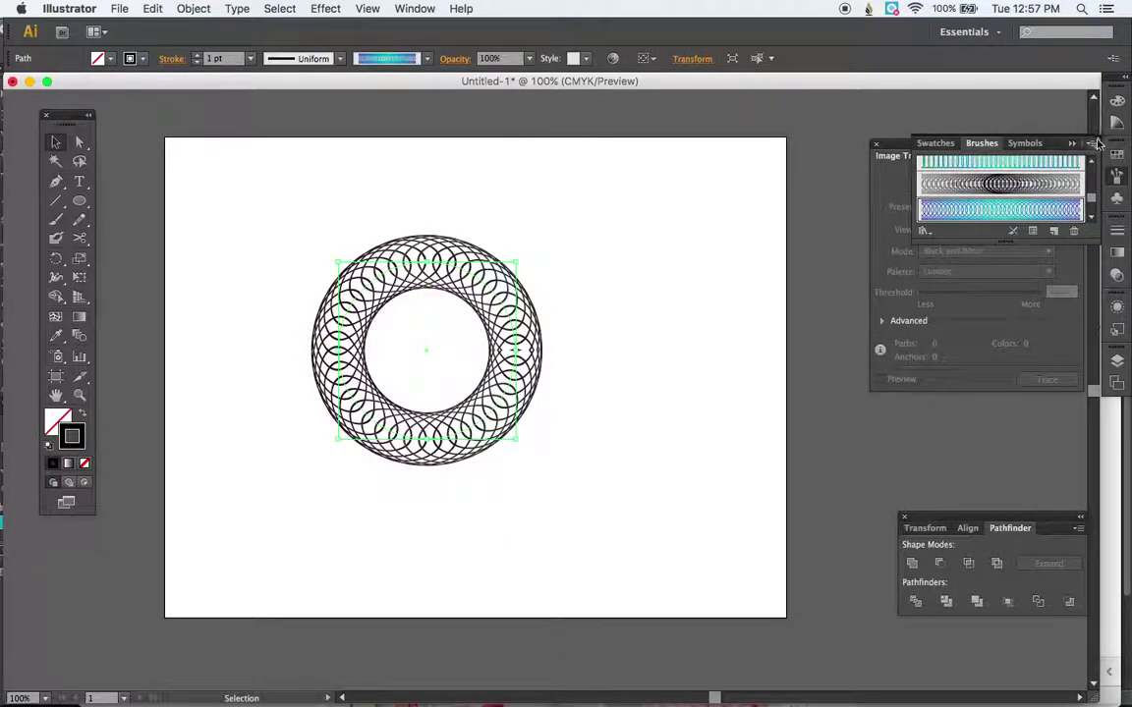
Try orange, green and violet stroke swatches on the spirograph ring, and settle on the light blue swatch.
{"action": "left_click", "coordinate": [1119, 157]}
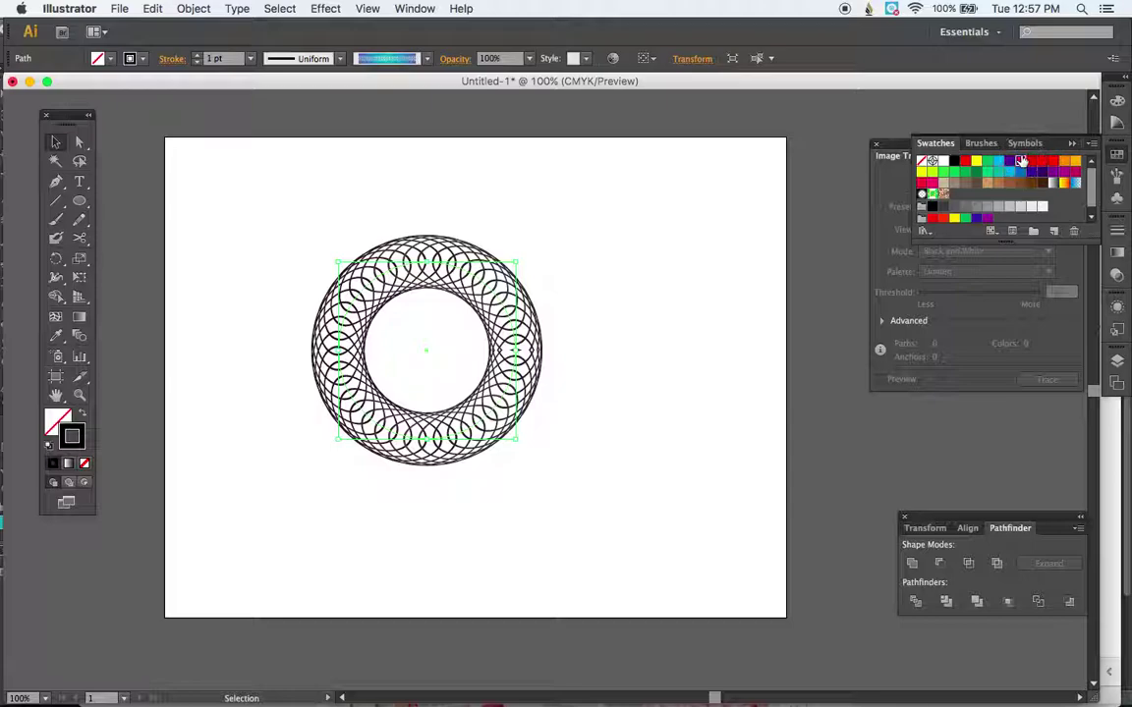
{"action": "left_click", "coordinate": [1022, 161]}
{"action": "left_click", "coordinate": [1064, 160]}
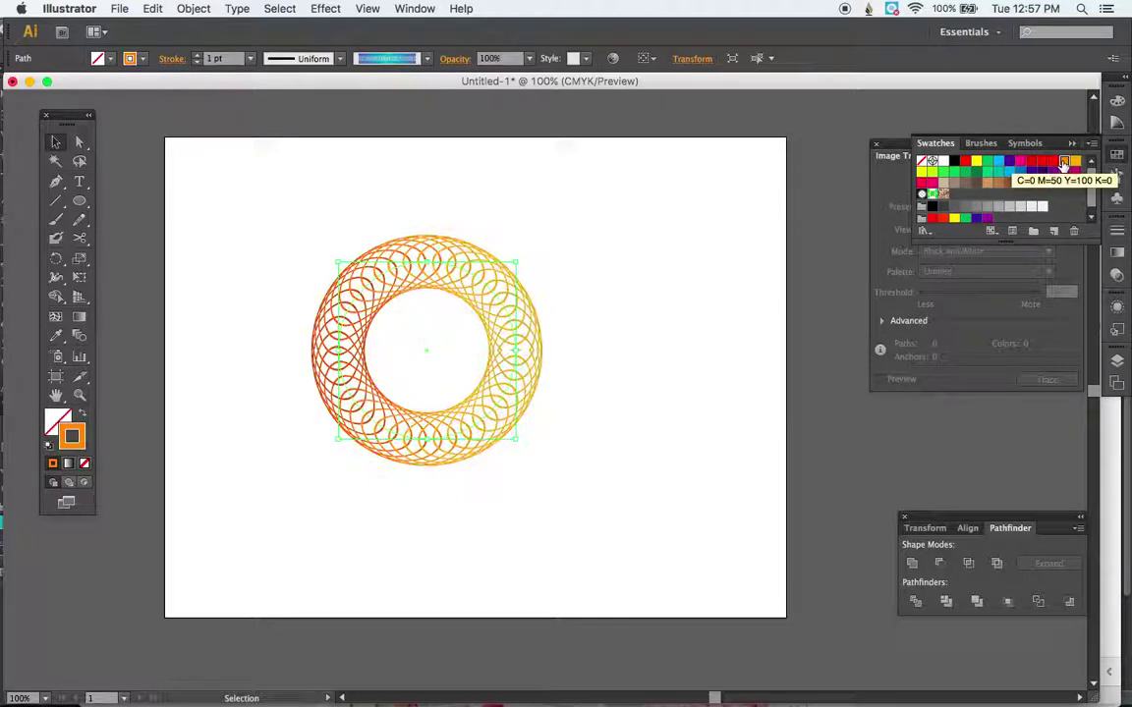
{"action": "left_click", "coordinate": [953, 173]}
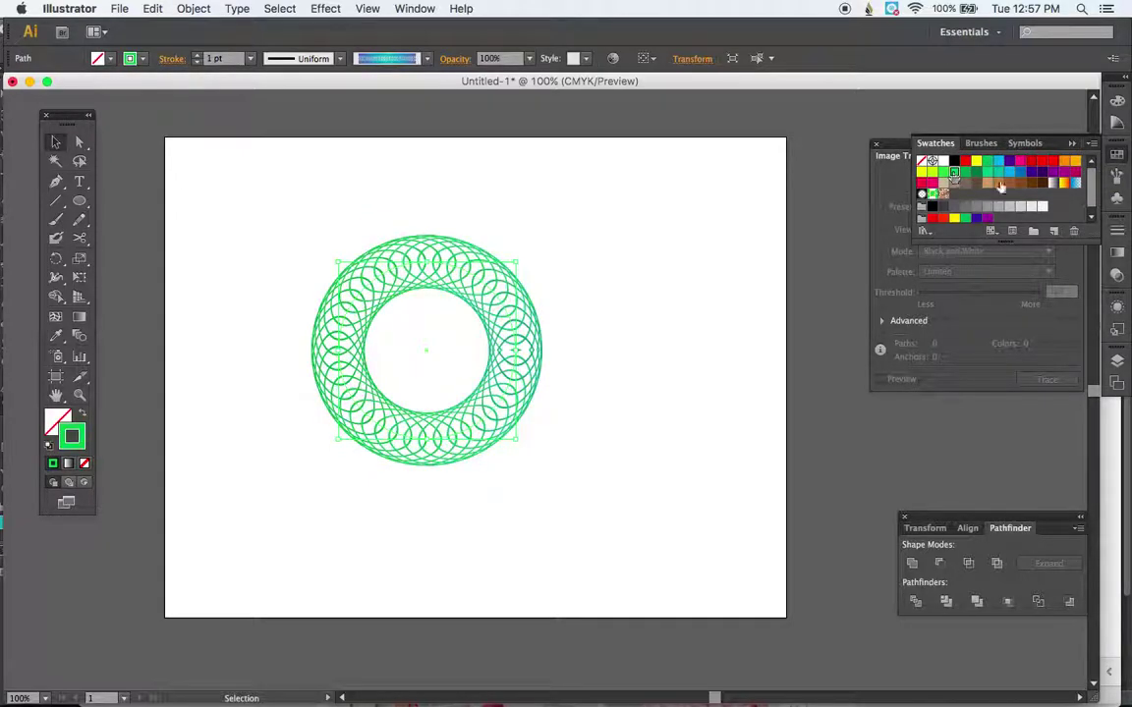
{"action": "left_click", "coordinate": [1031, 174]}
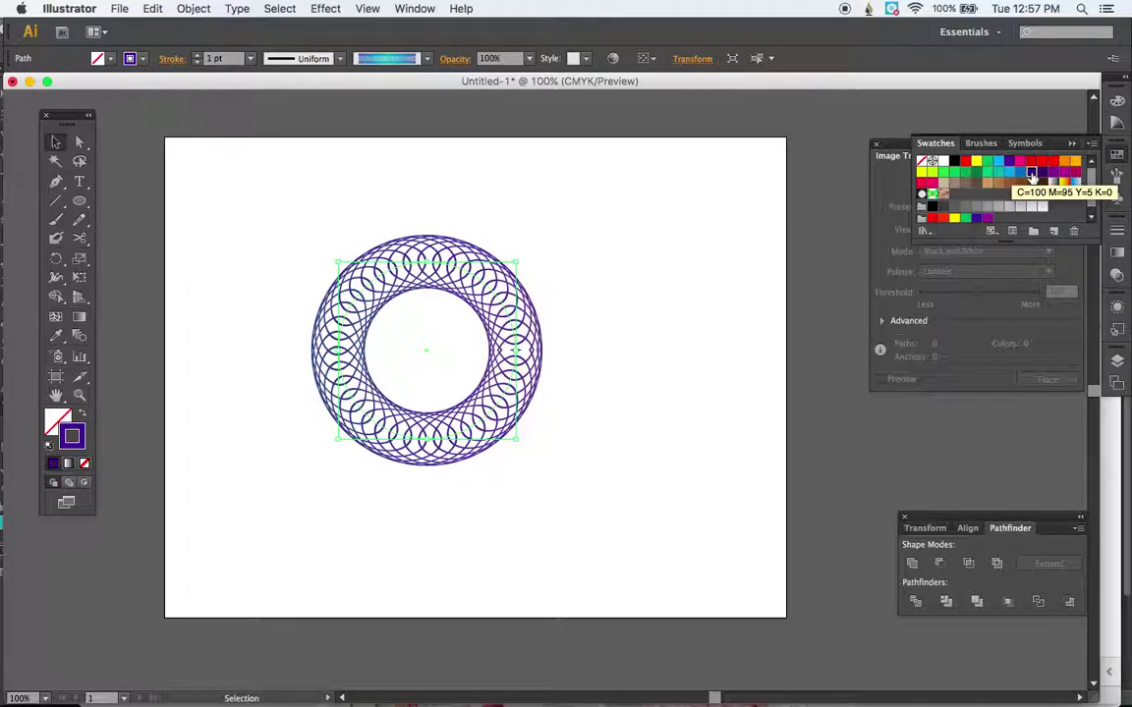
{"action": "left_click", "coordinate": [1055, 174]}
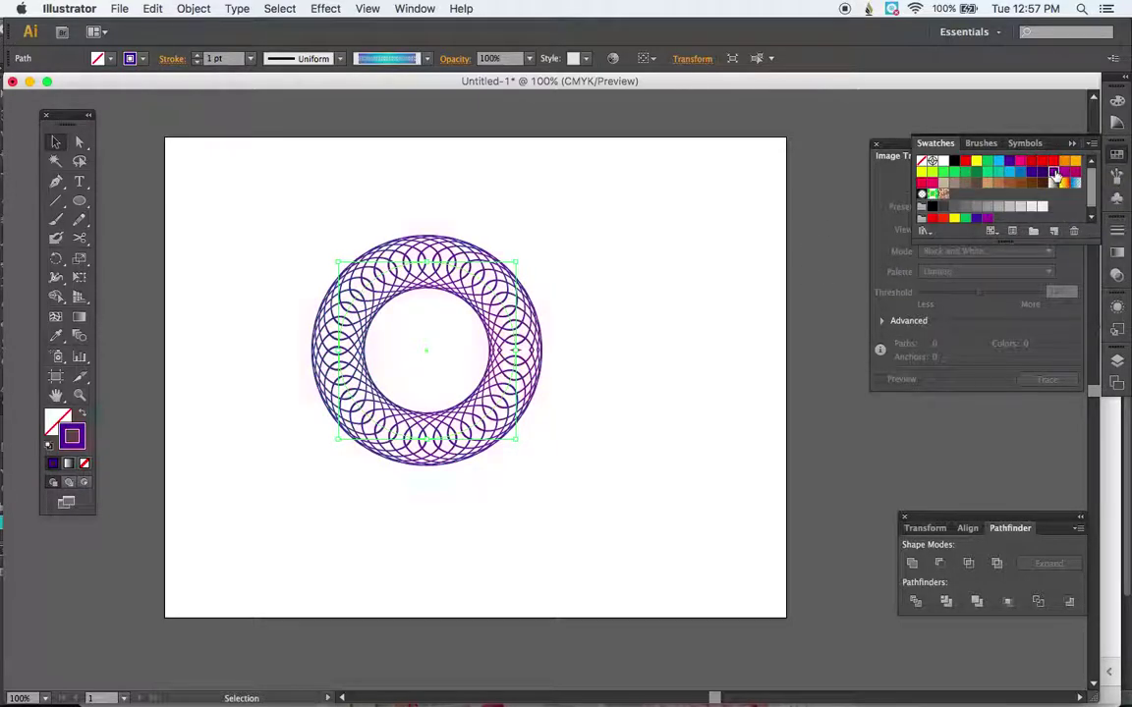
{"action": "left_click", "coordinate": [999, 162]}
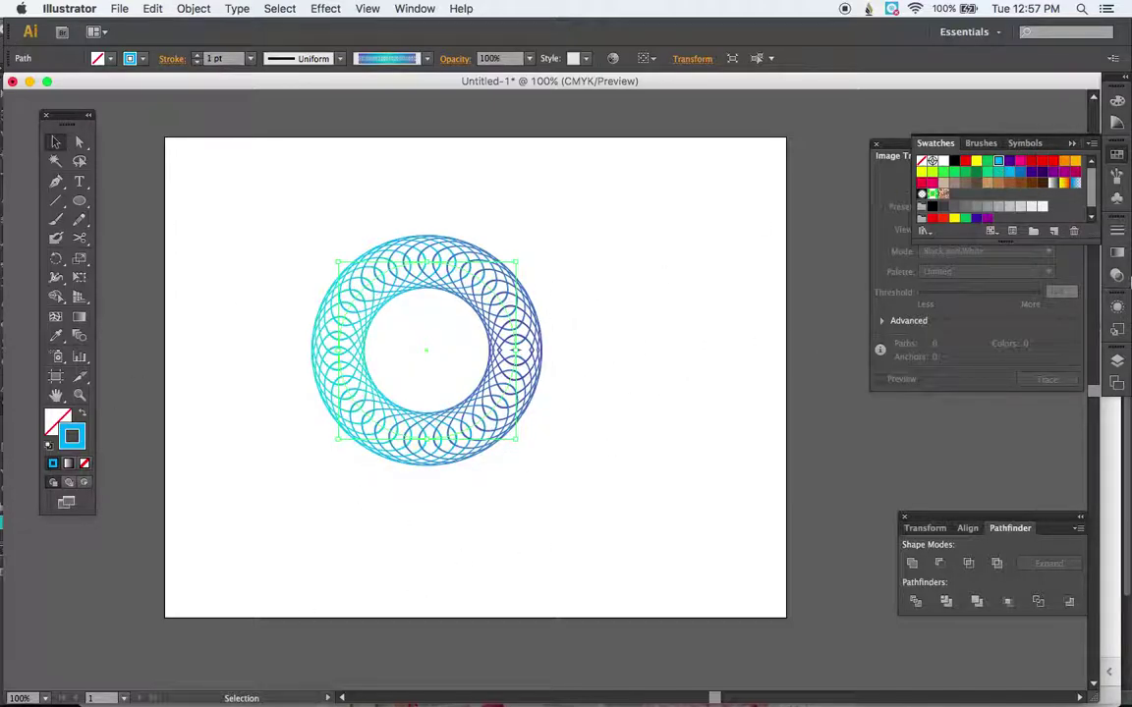
Reduce the ring's stroke weight in stages to 0.75 pt, 0.5 pt and finally 0.25 pt.
{"action": "left_click", "coordinate": [1117, 231]}
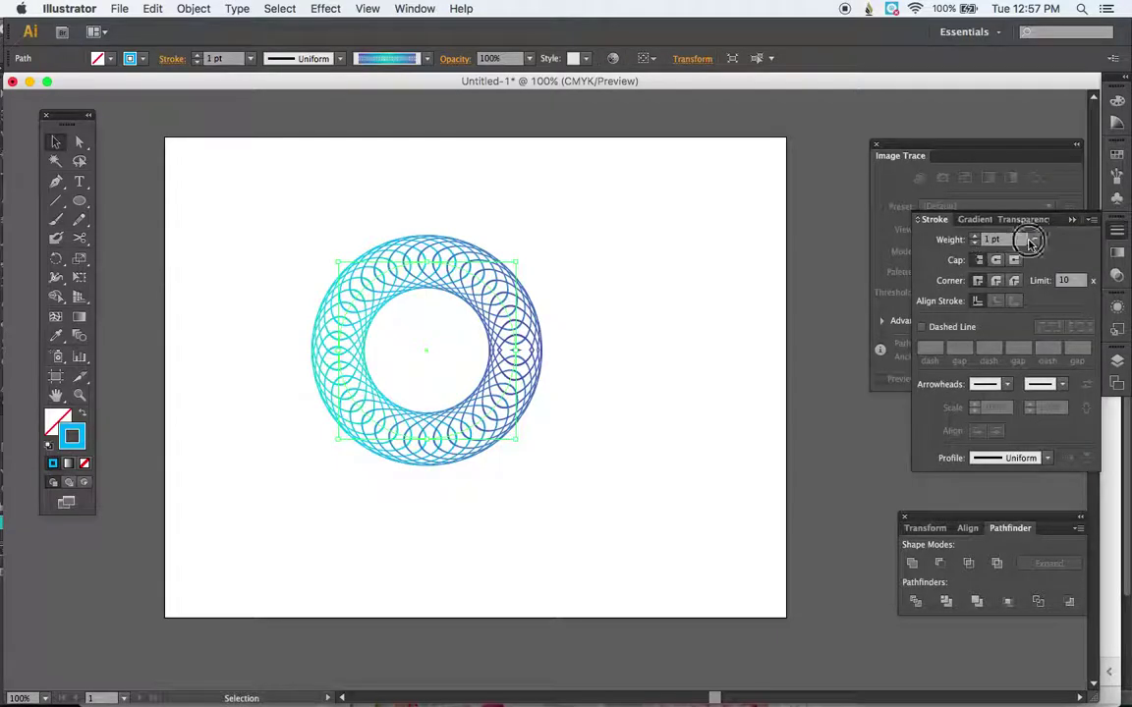
{"action": "left_click", "coordinate": [1033, 239]}
{"action": "left_click", "coordinate": [1056, 292]}
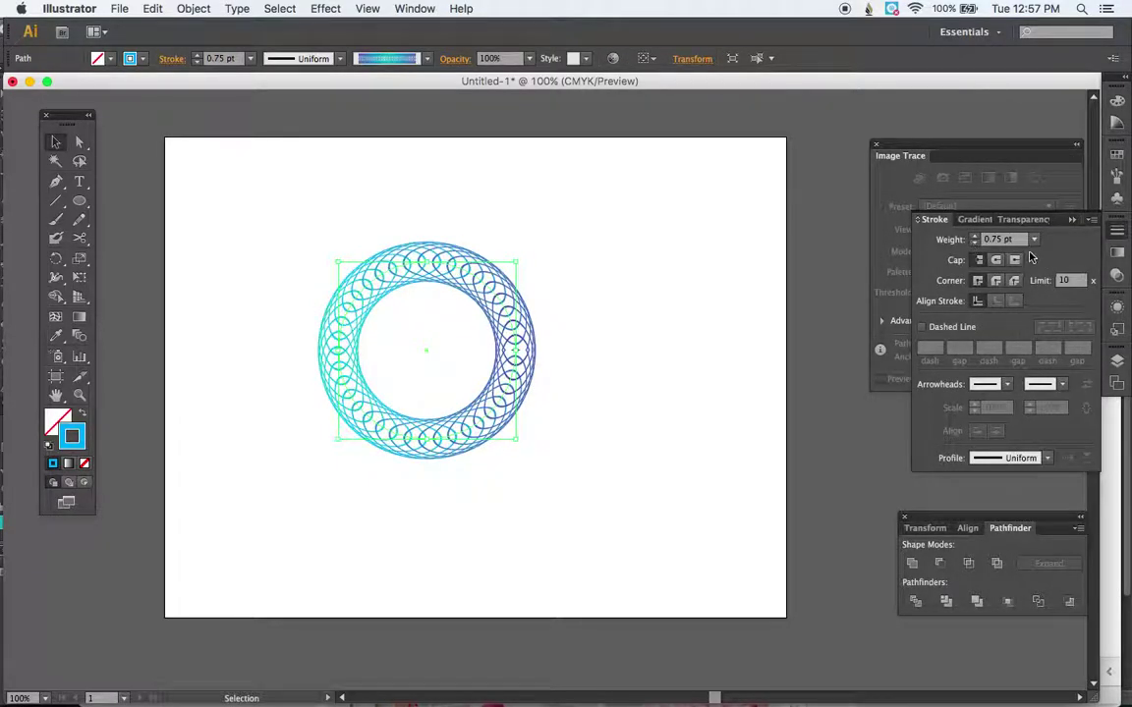
{"action": "left_click", "coordinate": [1033, 238]}
{"action": "left_click", "coordinate": [1057, 274]}
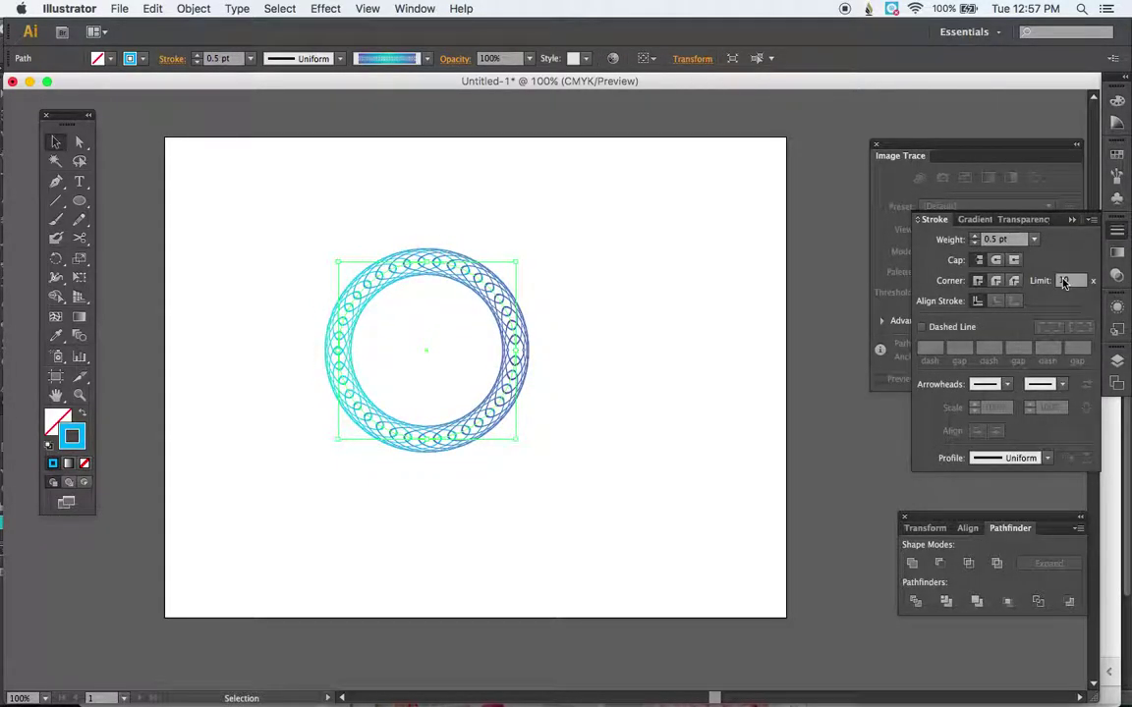
{"action": "left_click", "coordinate": [1035, 239]}
{"action": "left_click", "coordinate": [1057, 255]}
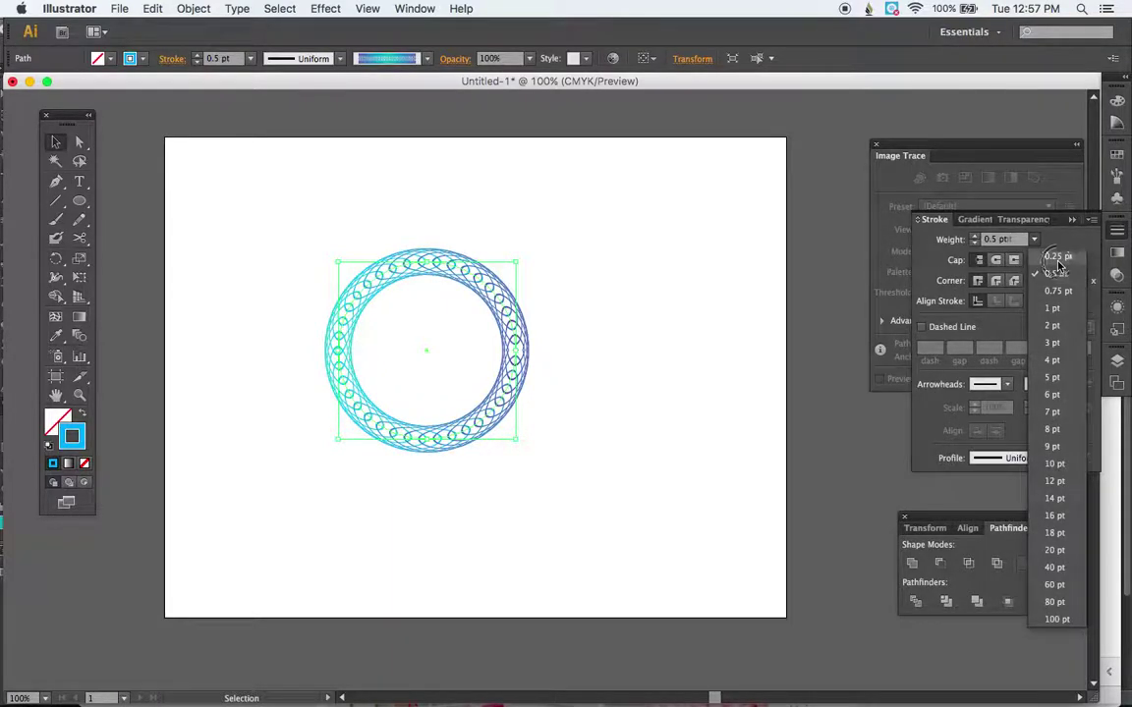
Try a 6 pt stroke weight on the ring, and set it back to 0.25 pt.
{"action": "left_click", "coordinate": [1031, 241]}
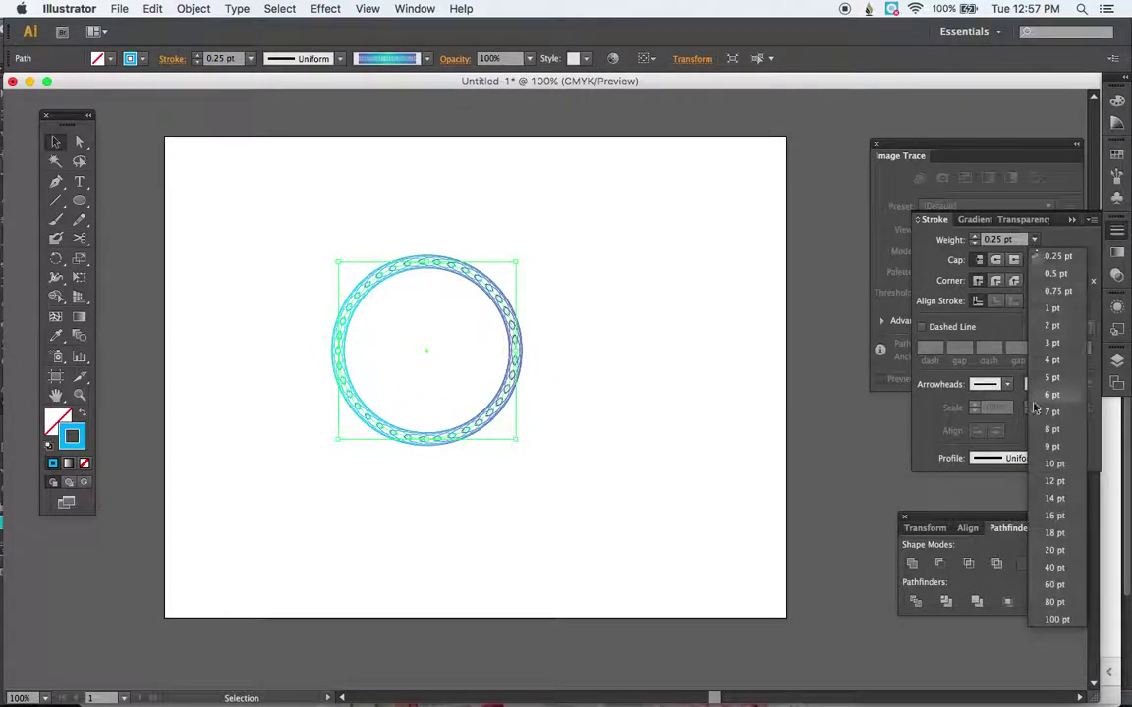
{"action": "left_click", "coordinate": [1048, 403]}
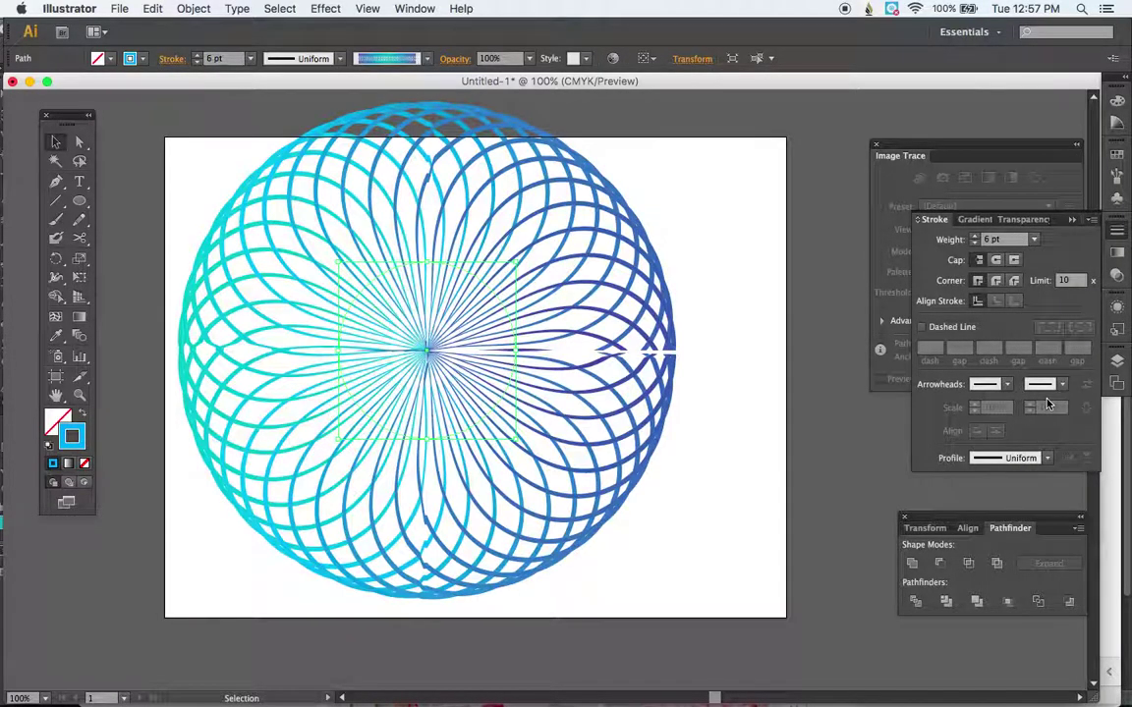
{"action": "left_click", "coordinate": [1034, 240]}
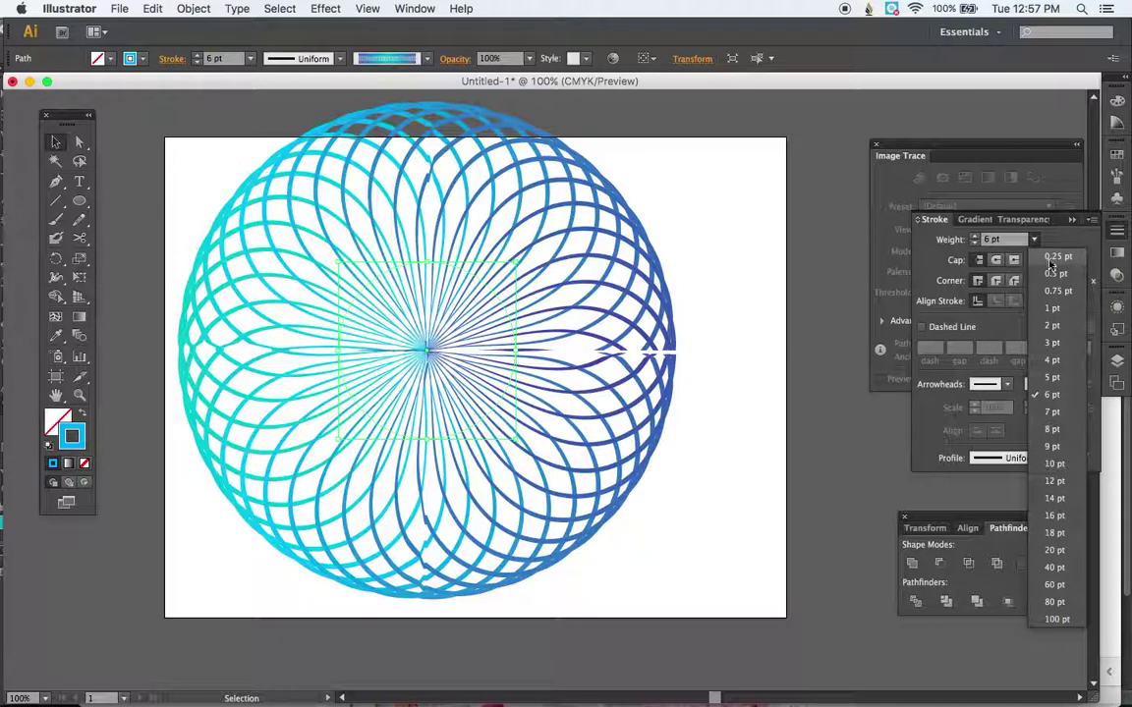
{"action": "left_click", "coordinate": [1055, 258]}
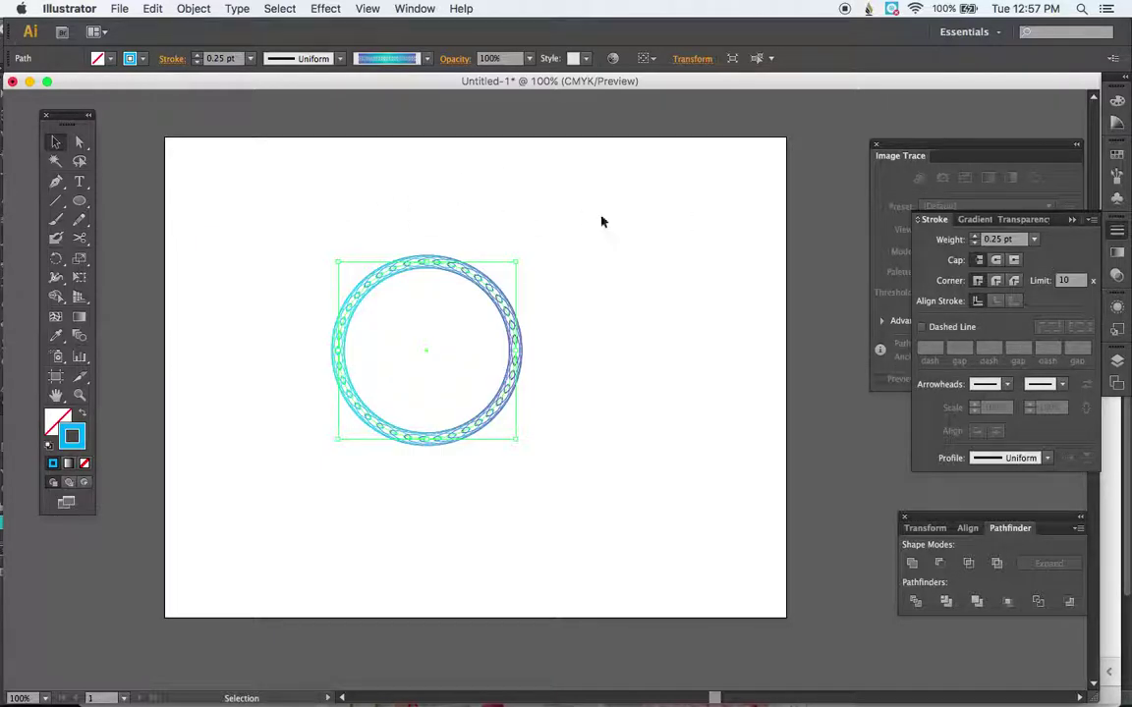
Deselect the ring and draw a small square with rounded corners to its lower right using the Rounded Rectangle tool.
{"action": "left_click", "coordinate": [592, 282]}
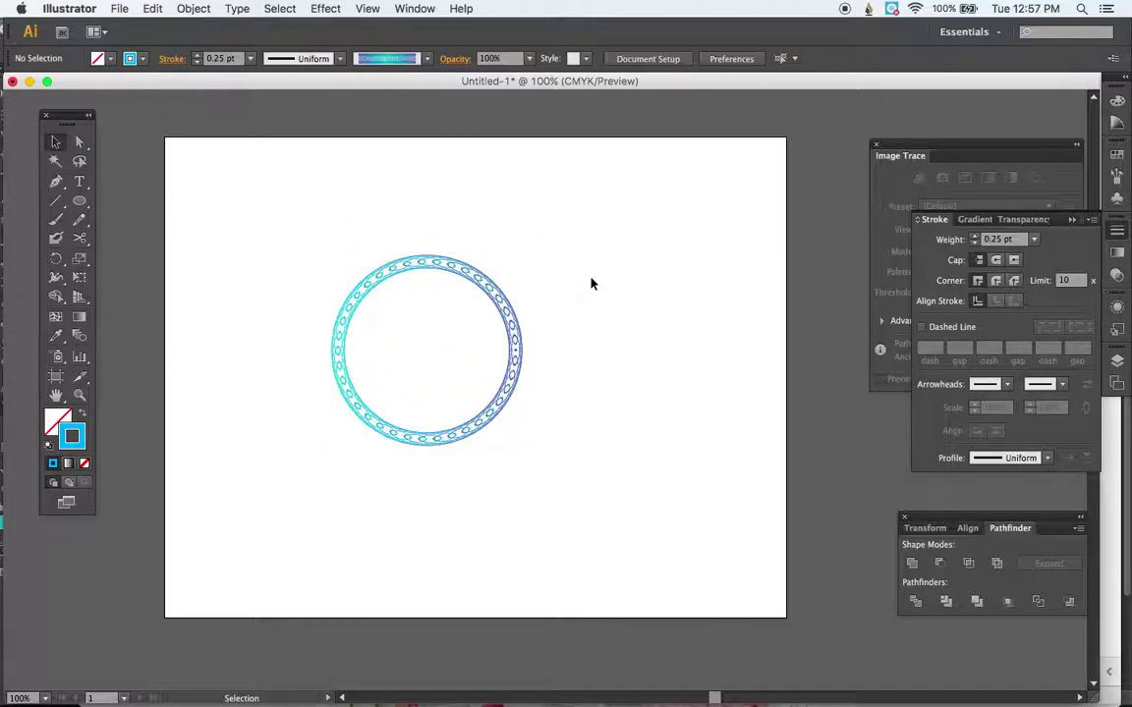
{"action": "left_click", "coordinate": [78, 203]}
{"action": "left_click", "coordinate": [152, 220]}
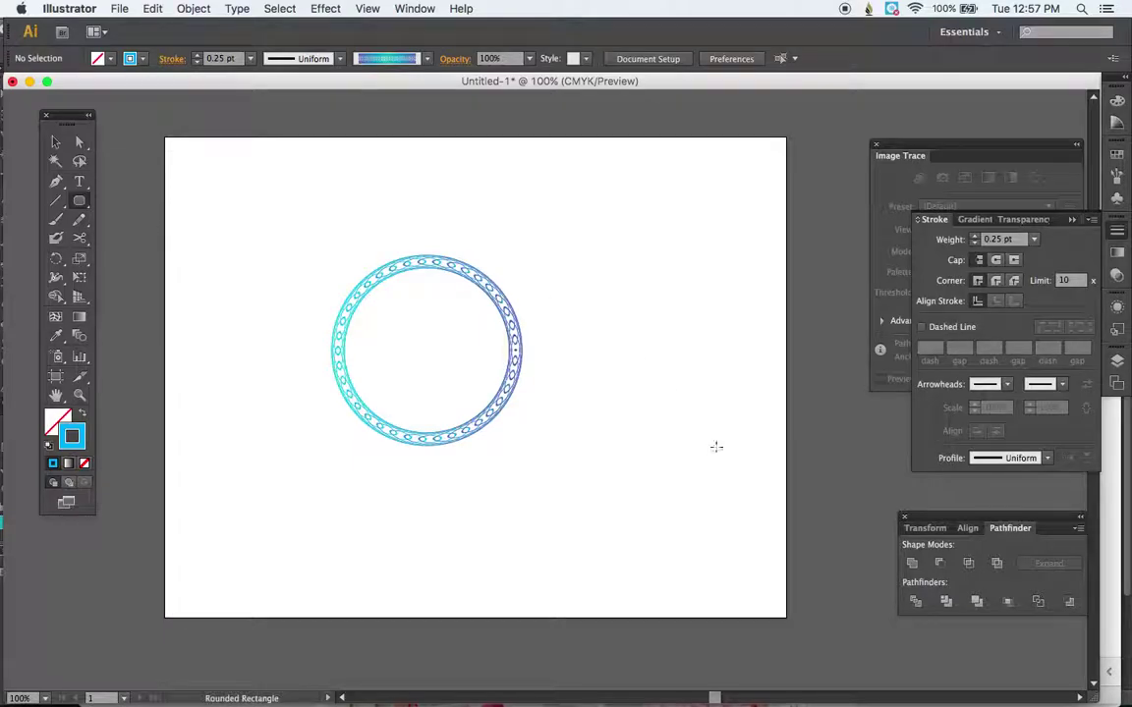
{"action": "left_click_drag", "start_coordinate": [660, 444], "coordinate": [608, 367]}
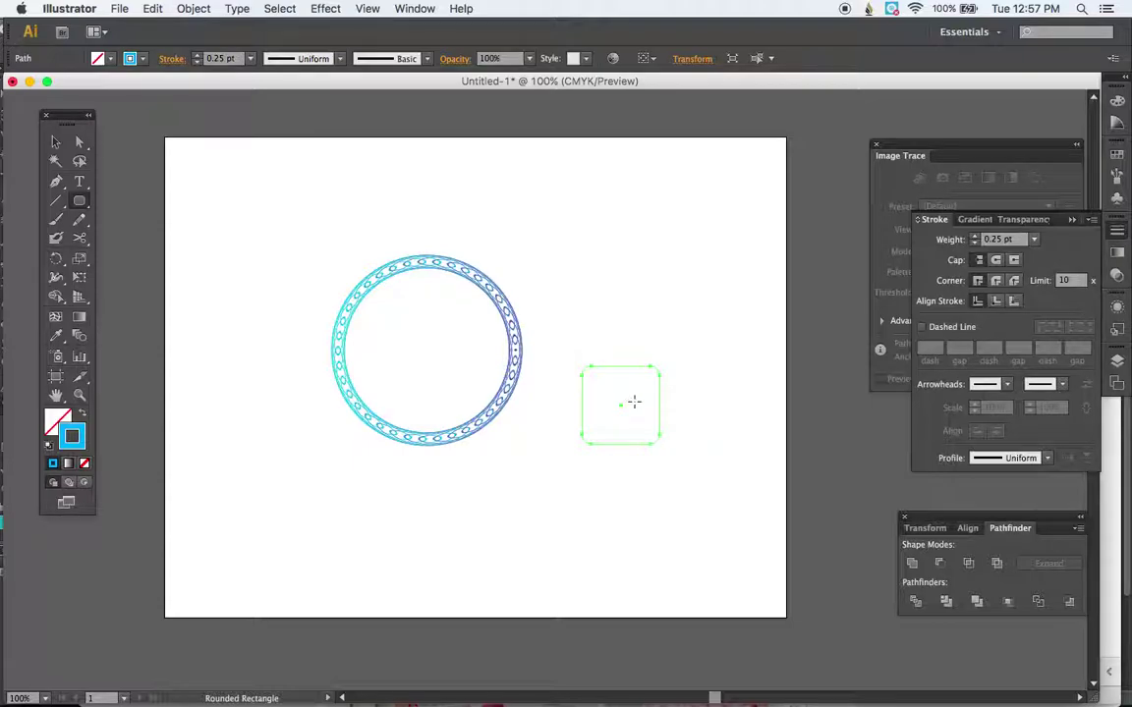
{"action": "key", "text": "super"}
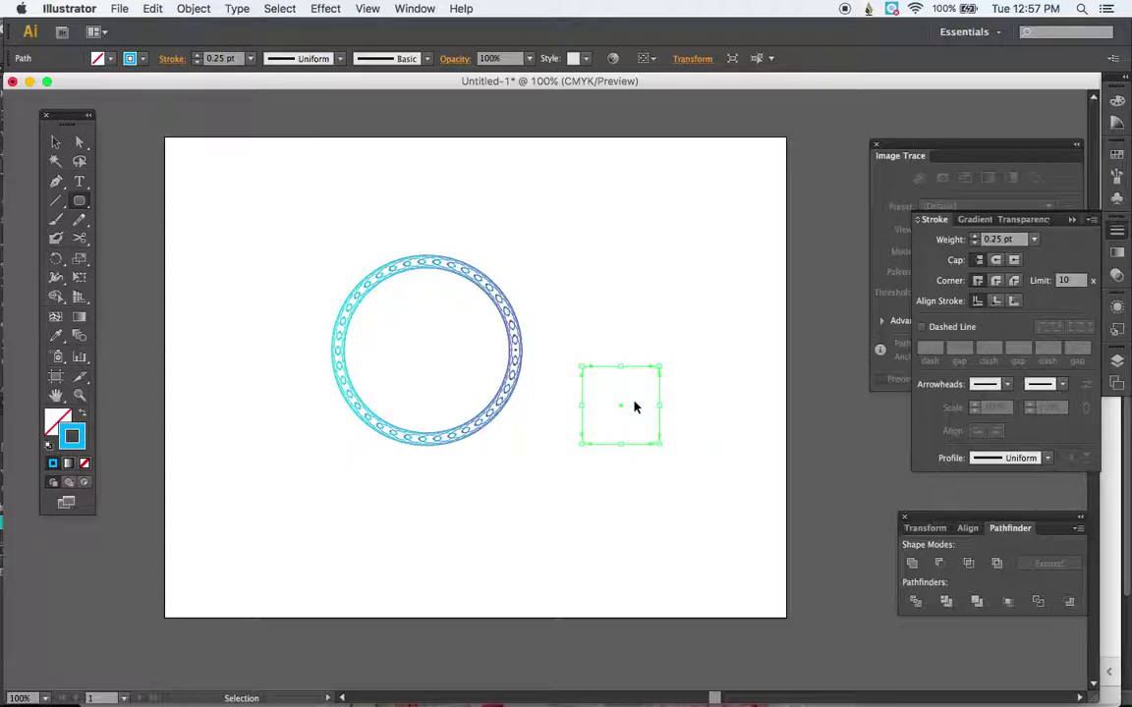
{"action": "key", "text": "super"}
{"action": "key", "text": "m"}
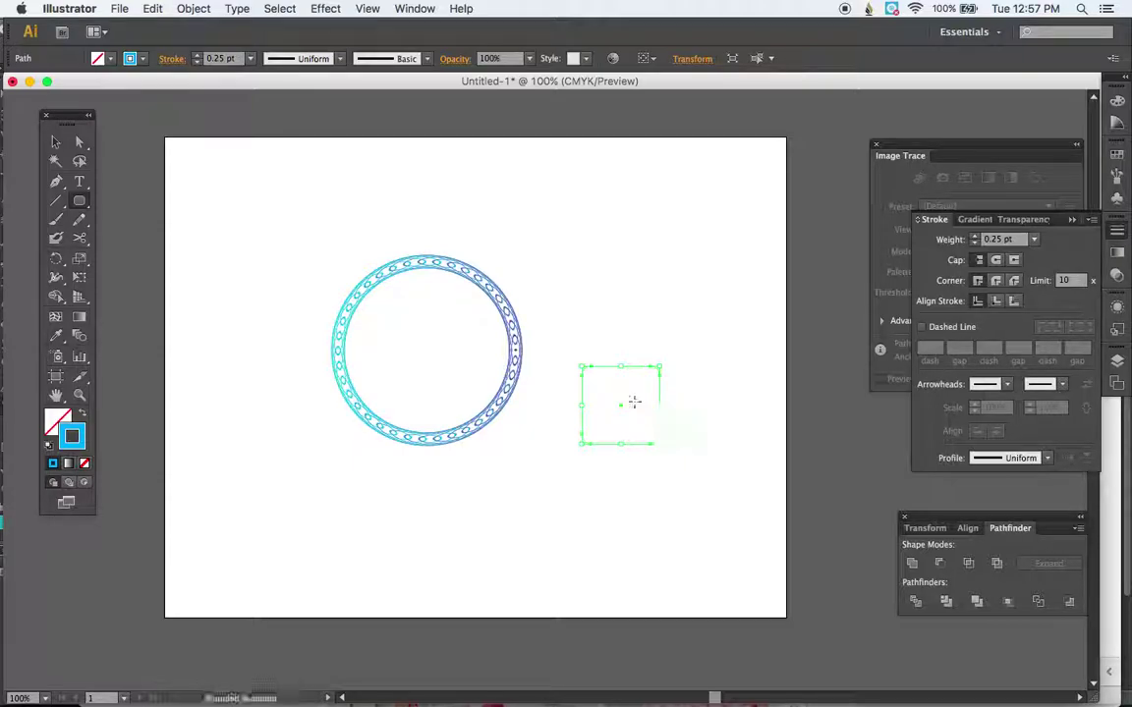
Rotate a copy of the rounded square about 45 degrees over the original to form an eight-pointed star.
{"action": "key", "text": "v"}
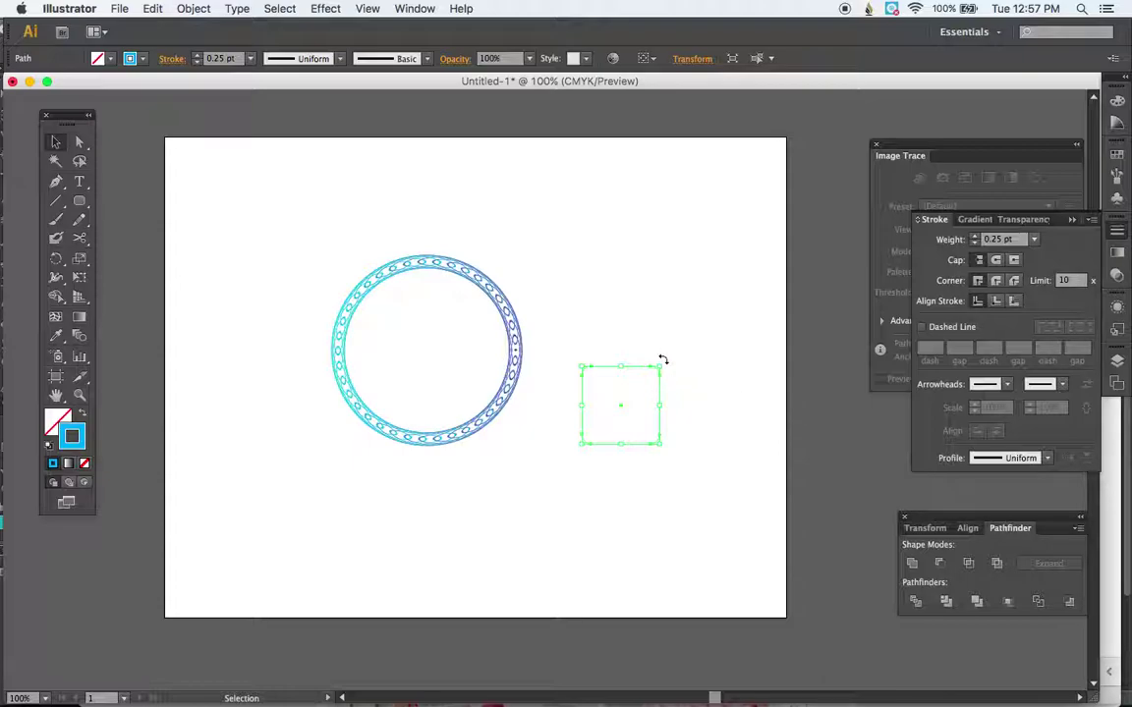
{"action": "left_click_drag", "start_coordinate": [664, 361], "coordinate": [621, 336]}
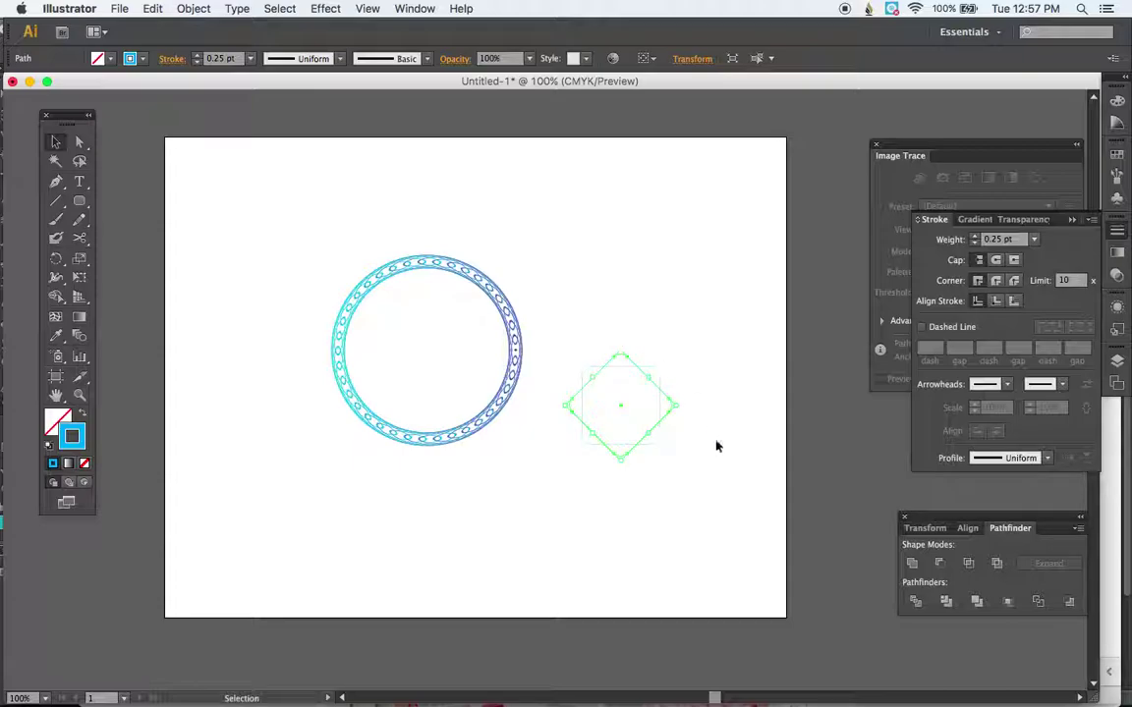
{"action": "left_click", "coordinate": [717, 480]}
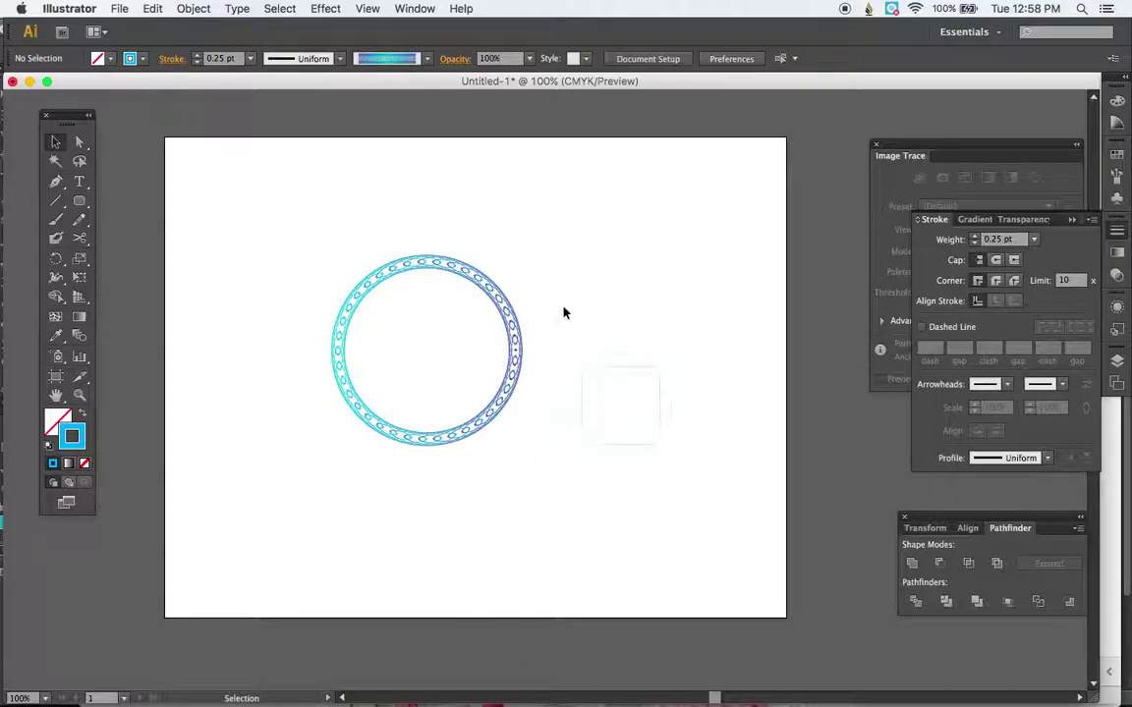
Apply the blue overlapping-circles art brush to both rounded squares and set their stroke weight to 0.25 pt.
{"action": "left_click_drag", "start_coordinate": [561, 320], "coordinate": [700, 485]}
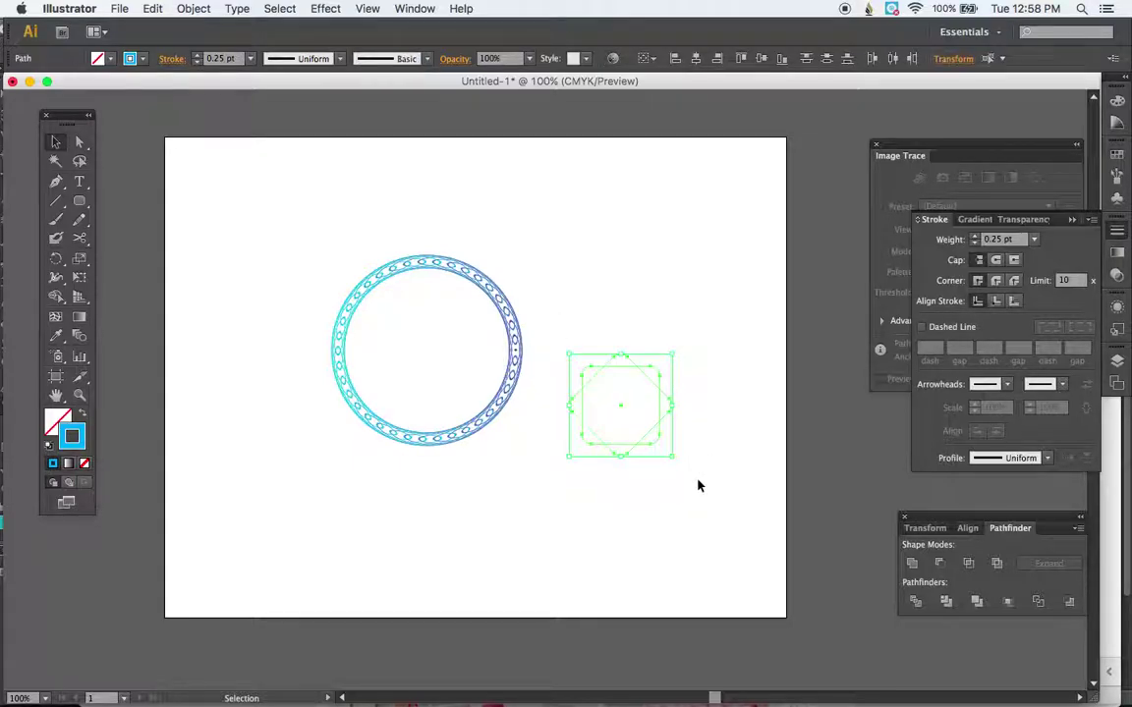
{"action": "left_click", "coordinate": [1117, 183]}
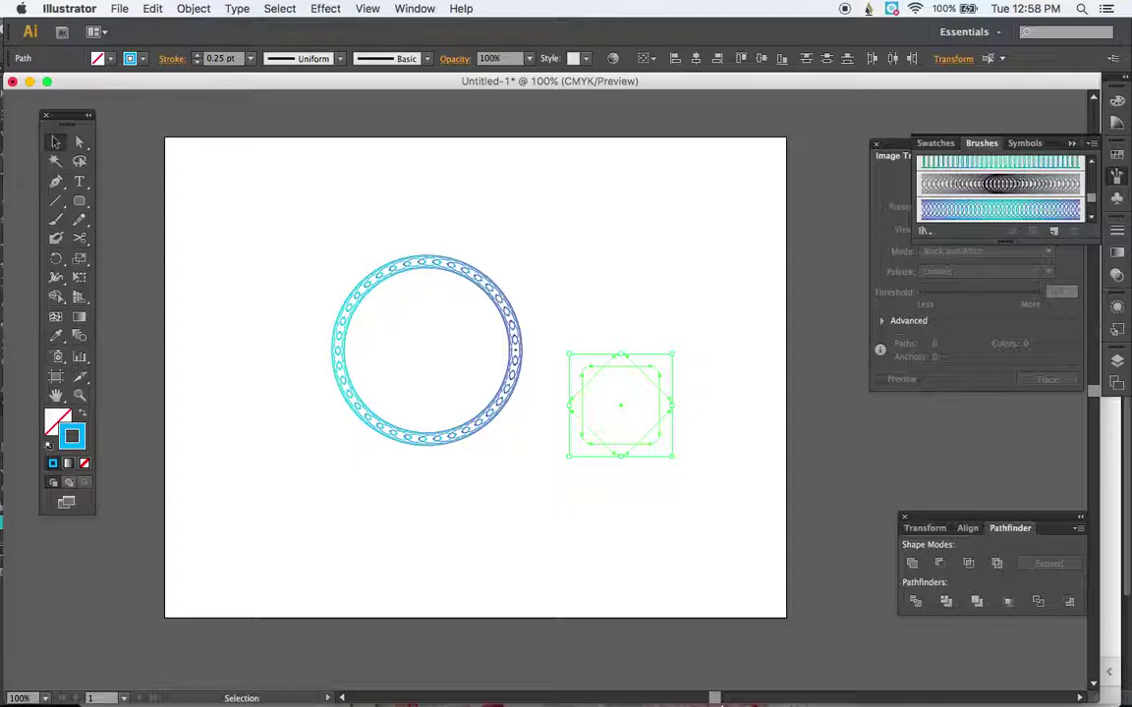
{"action": "left_click", "coordinate": [1006, 212]}
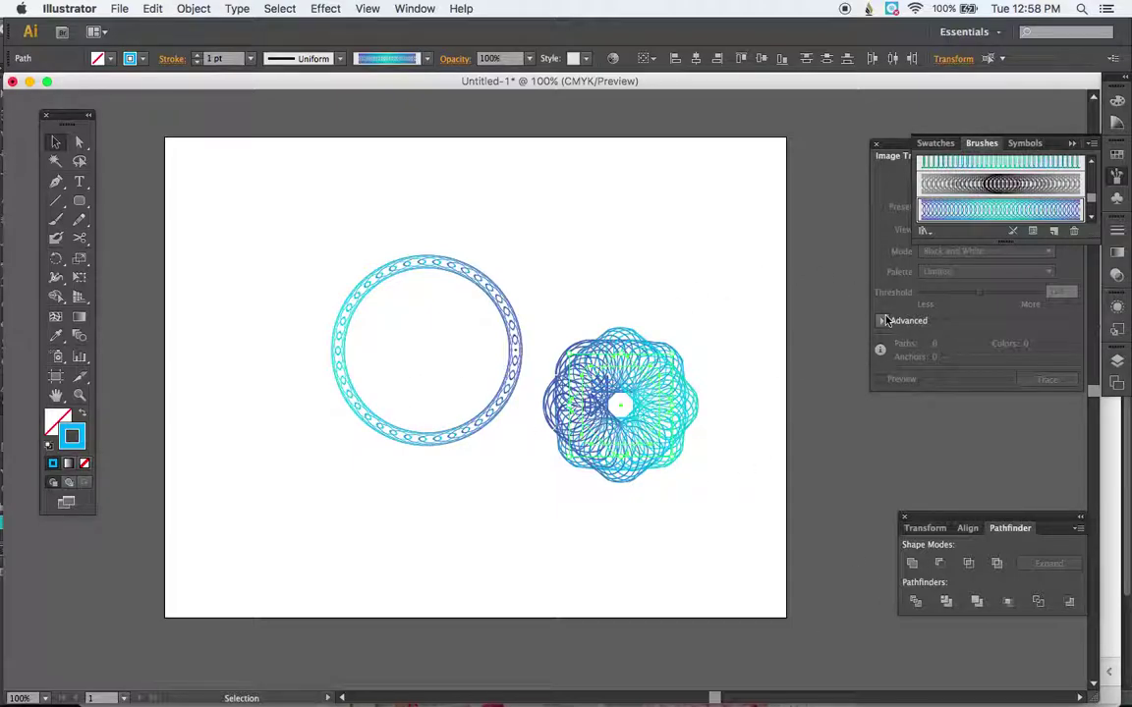
{"action": "left_click", "coordinate": [1116, 232]}
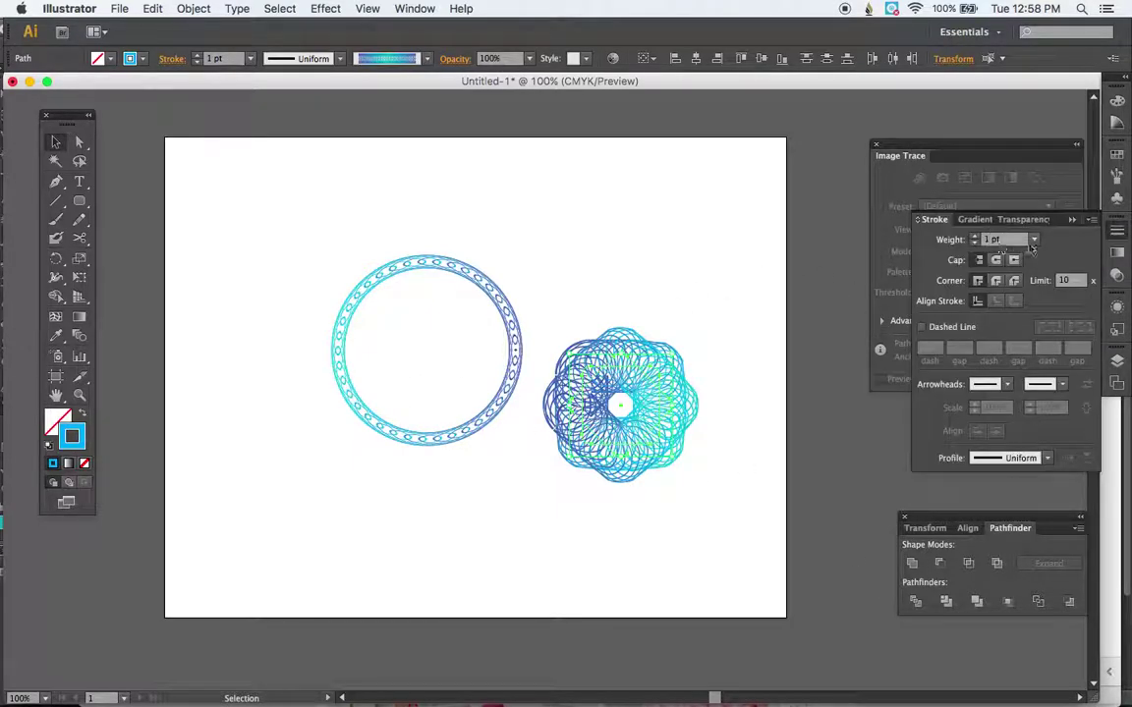
{"action": "left_click", "coordinate": [1039, 241]}
{"action": "left_click", "coordinate": [1056, 256]}
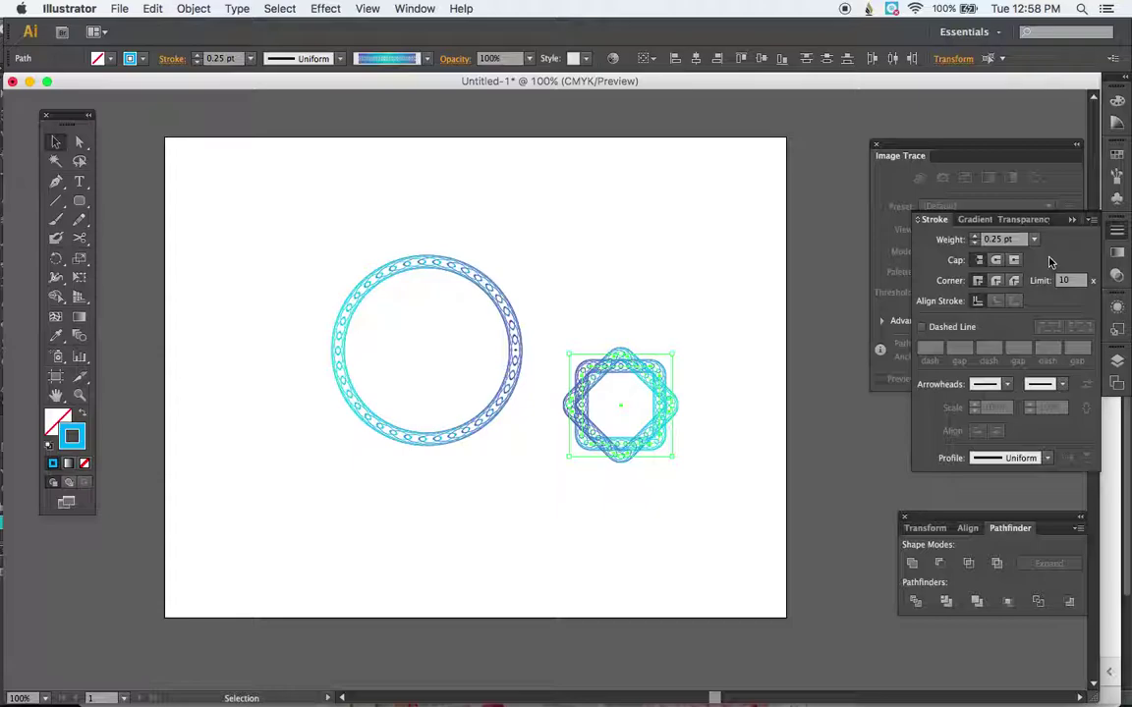
{"action": "left_click", "coordinate": [616, 553]}
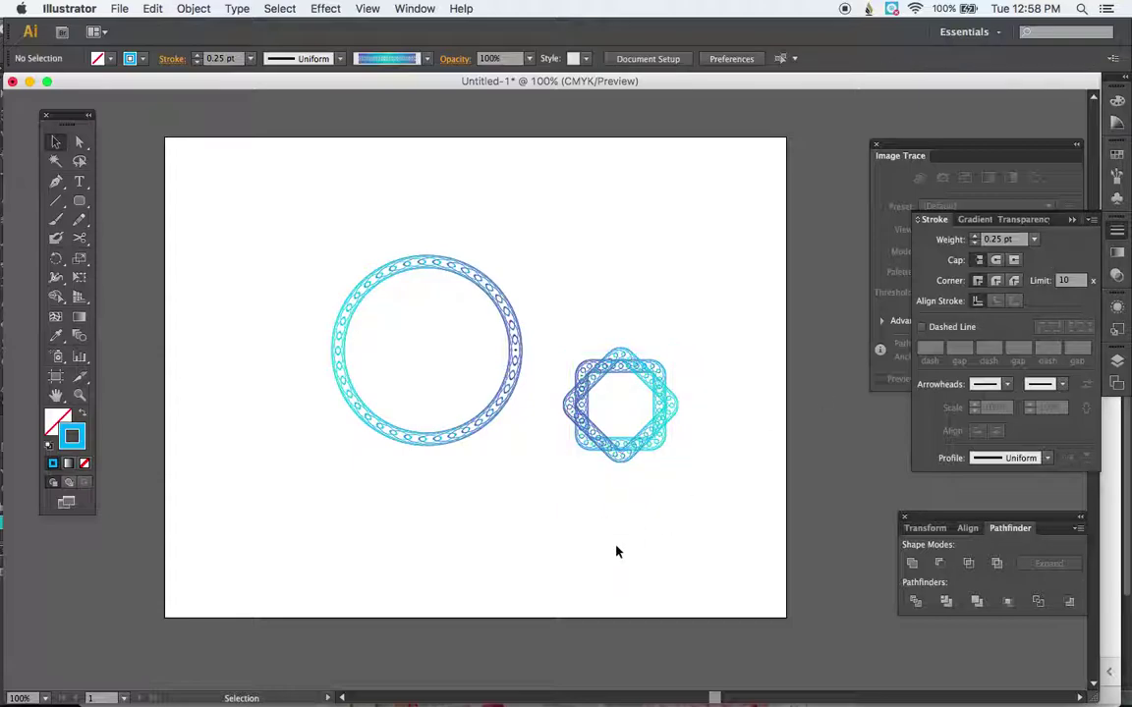
Group the two brushed squares and overlay a rotated copy of the group to form a denser scalloped ring.
{"action": "left_click_drag", "start_coordinate": [552, 321], "coordinate": [706, 503]}
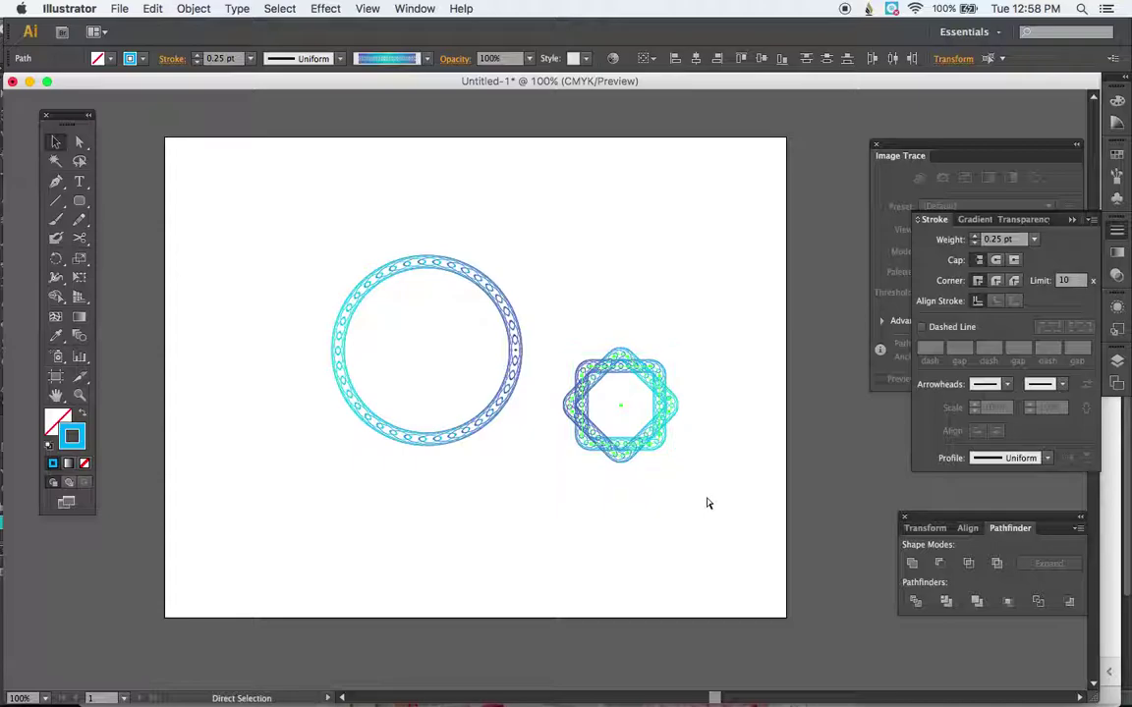
{"action": "key", "text": "super+g"}
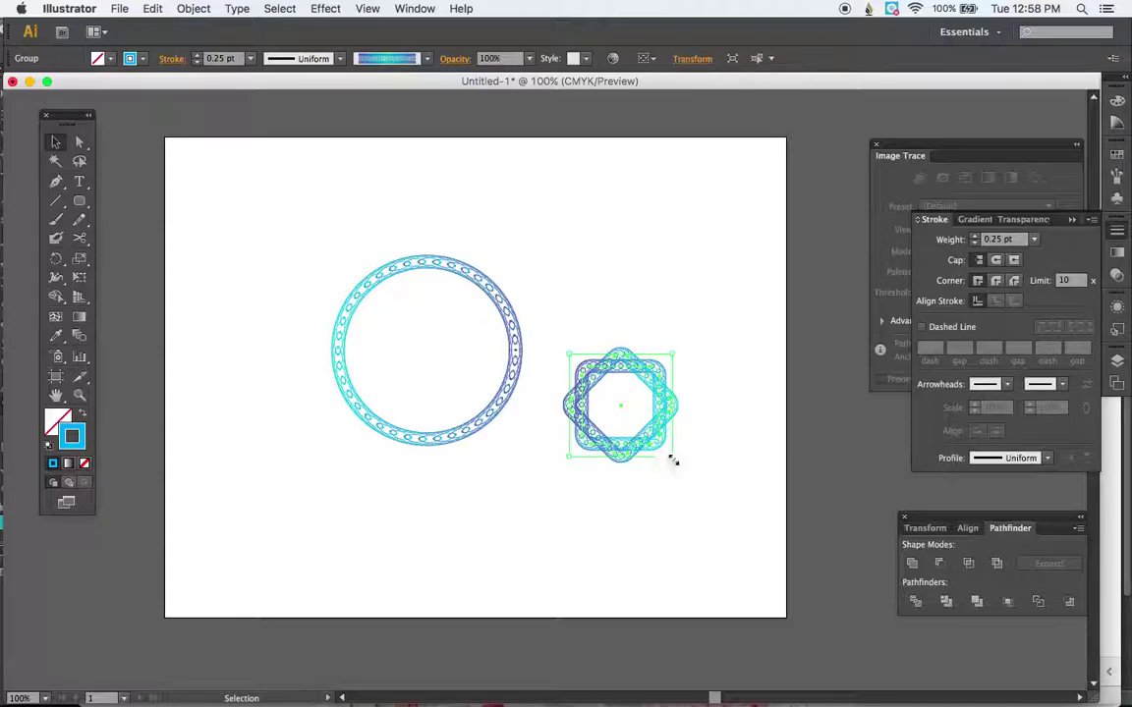
{"action": "left_click_drag", "start_coordinate": [678, 459], "coordinate": [679, 431]}
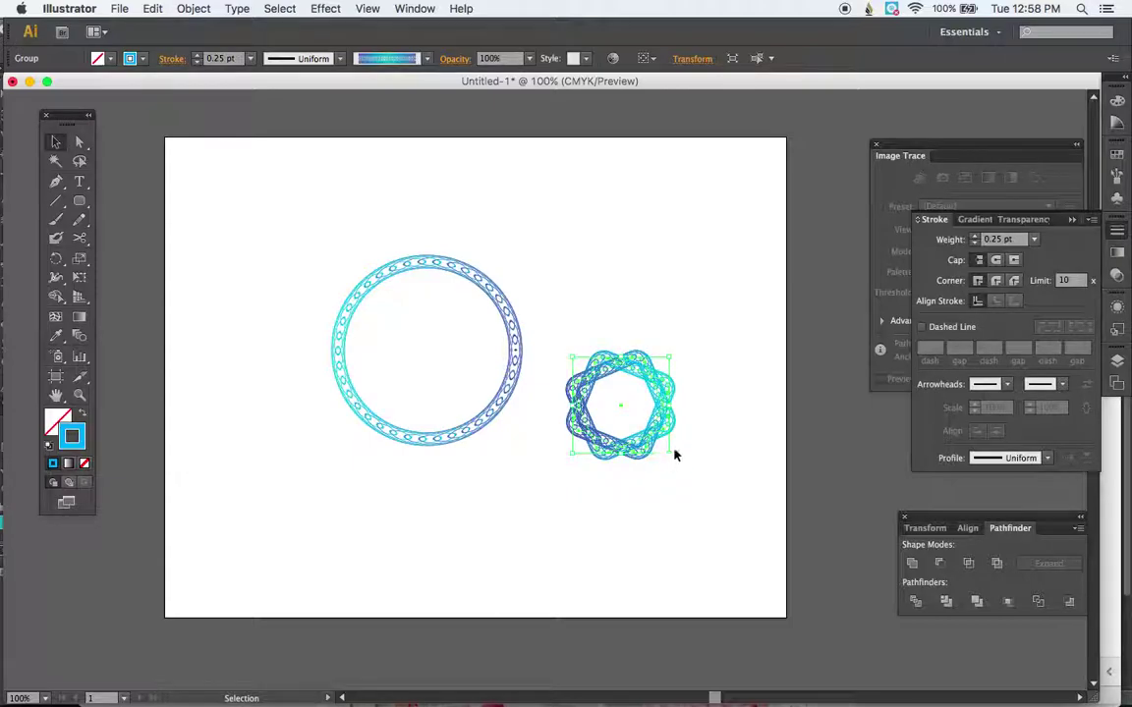
{"action": "left_click_drag", "start_coordinate": [671, 348], "coordinate": [648, 336]}
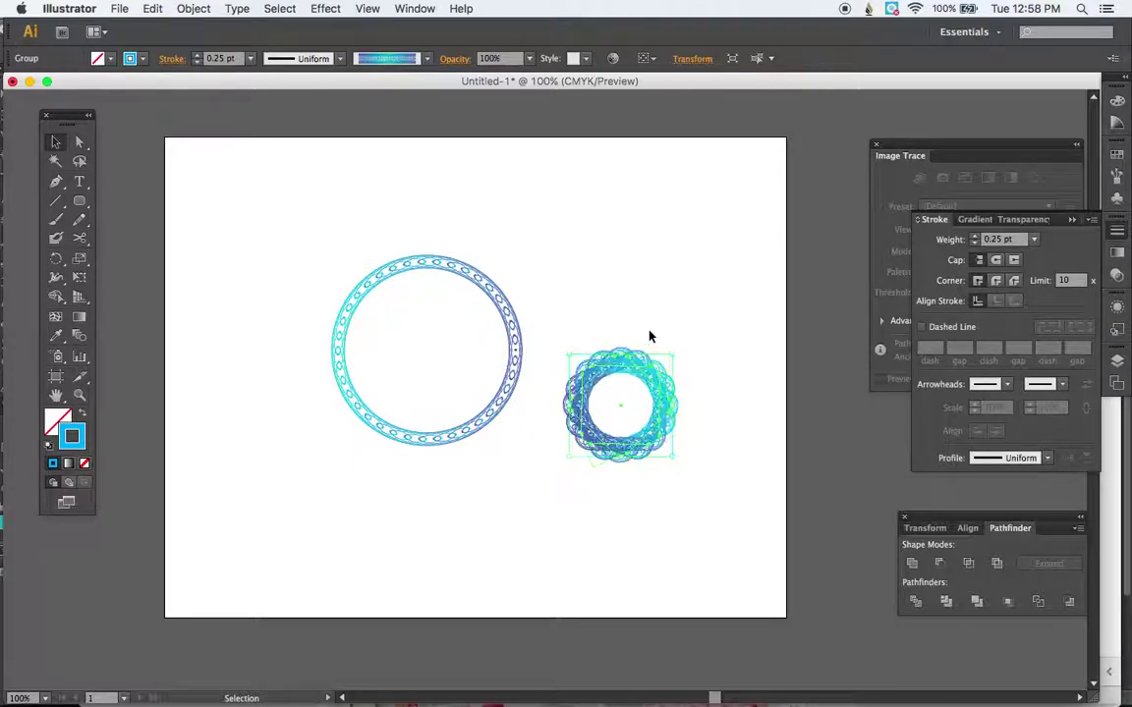
{"action": "left_click", "coordinate": [704, 491]}
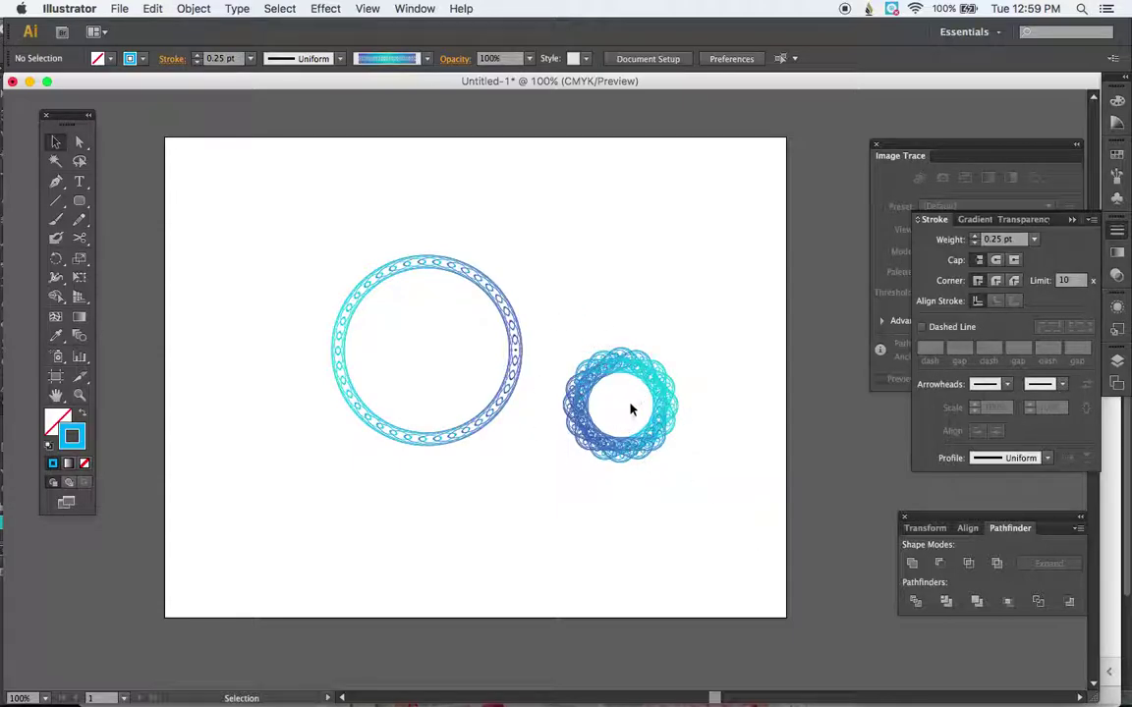
Make a concentric copy of the large blue ring, scaled down to a little over half its size inside the original.
{"action": "left_click", "coordinate": [445, 443]}
{"action": "key", "text": "a"}
{"action": "key", "text": "v"}
{"action": "key", "text": "super"}
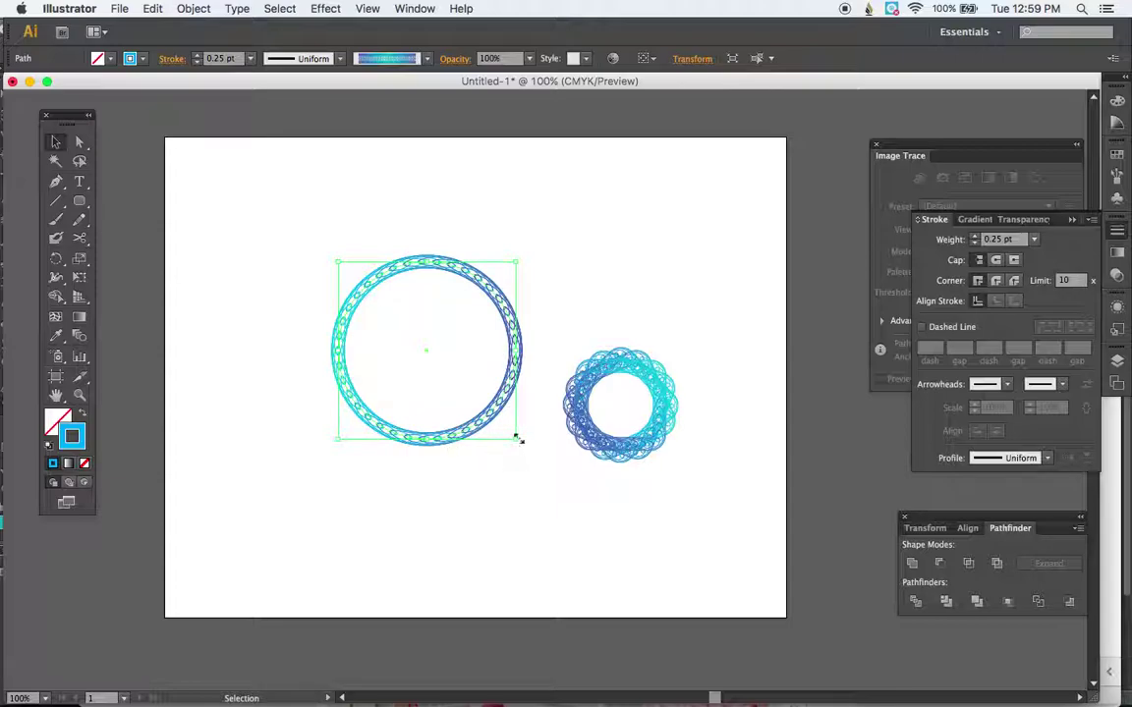
{"action": "key", "text": "shift"}
{"action": "left_click_drag", "start_coordinate": [518, 441], "coordinate": [477, 404]}
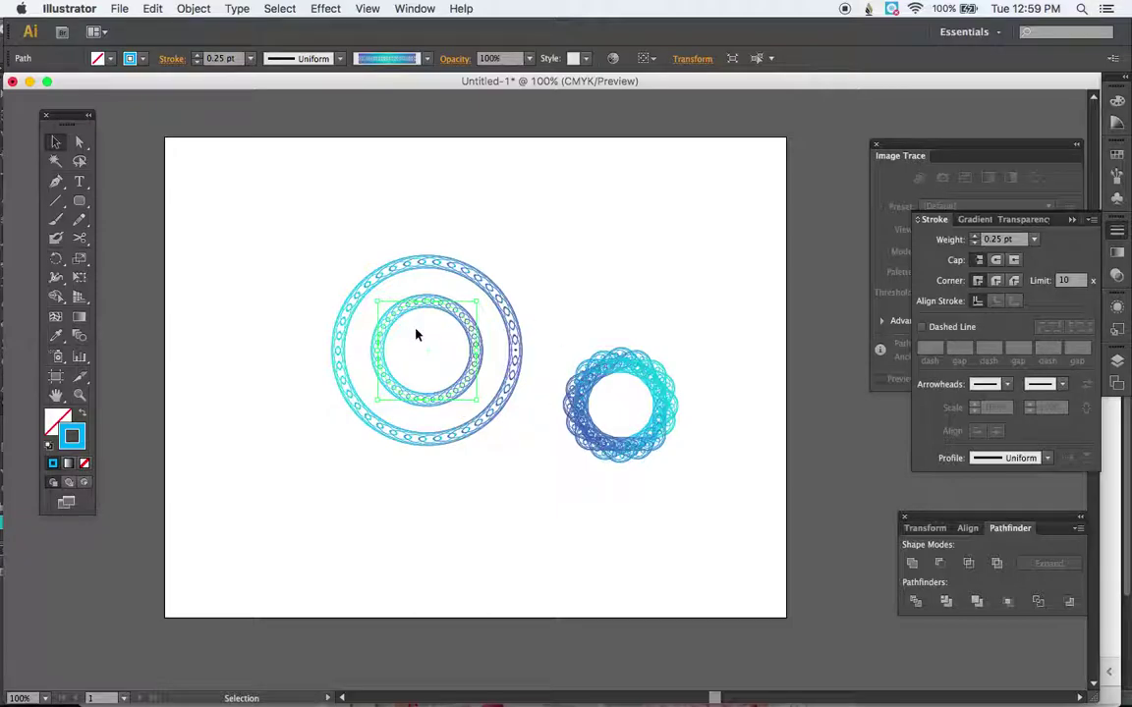
Apply Art Brush 2 to the inner ring and increase its stroke weight to 3 pt.
{"action": "left_click", "coordinate": [1116, 178]}
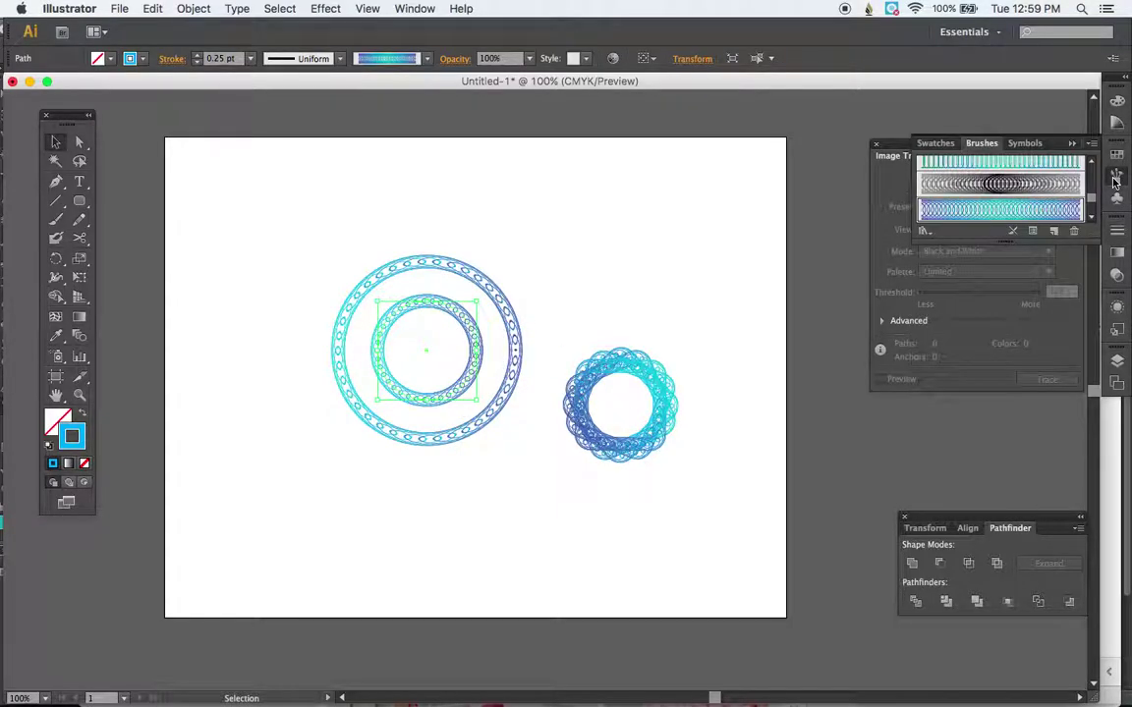
{"action": "left_click", "coordinate": [1007, 190]}
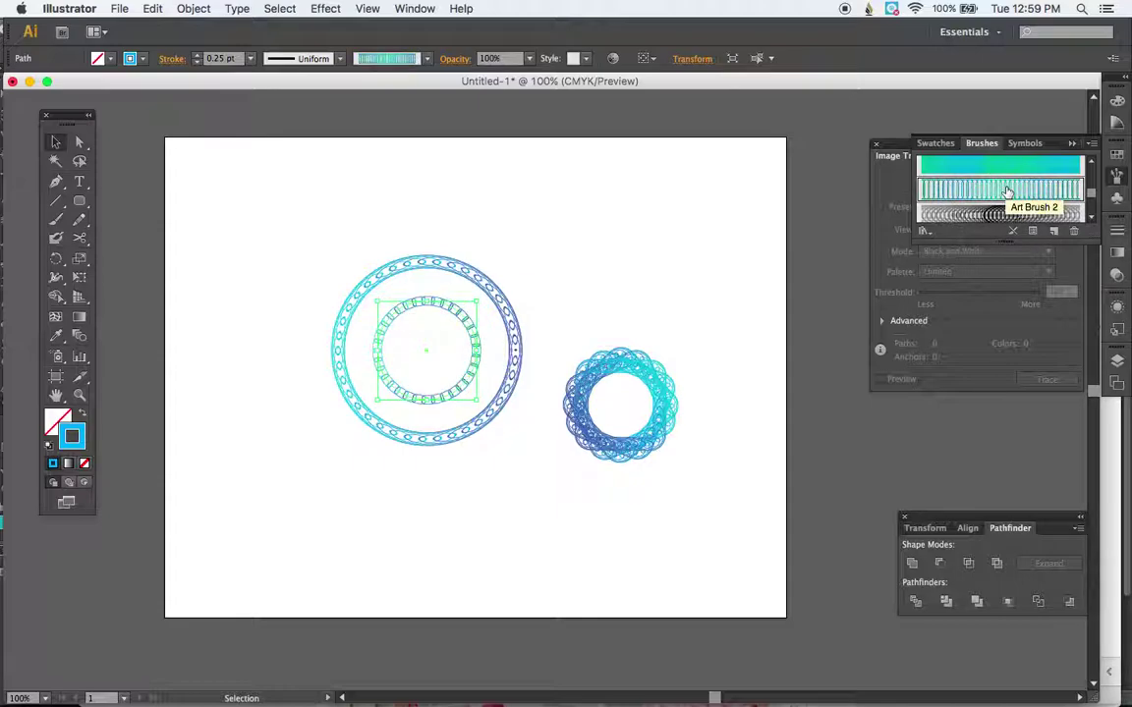
{"action": "left_click", "coordinate": [1116, 232]}
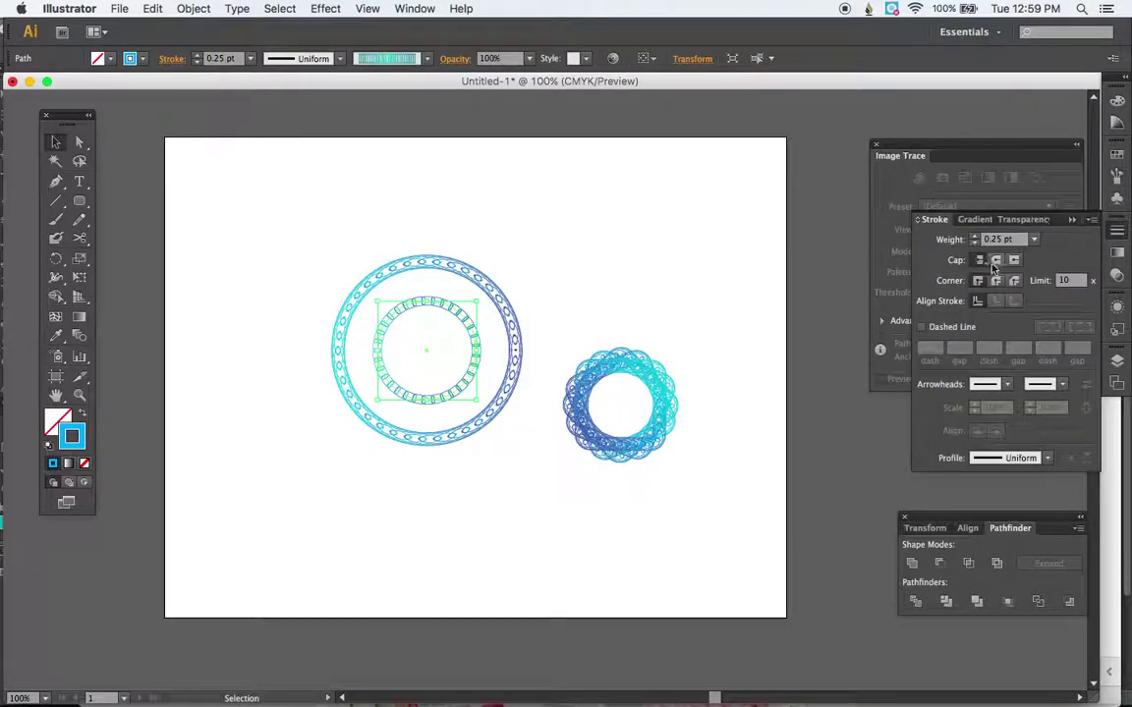
{"action": "left_click", "coordinate": [975, 237]}
{"action": "left_click", "coordinate": [976, 237]}
{"action": "left_click", "coordinate": [976, 237]}
{"action": "left_click", "coordinate": [976, 237]}
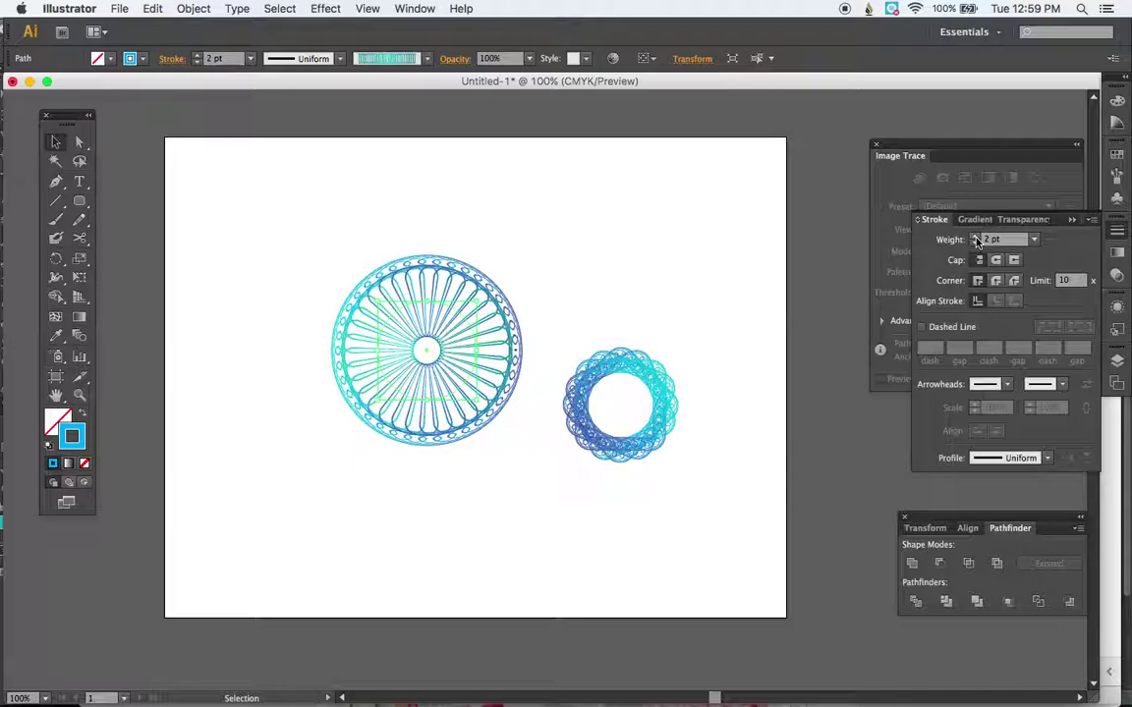
{"action": "left_click", "coordinate": [976, 237]}
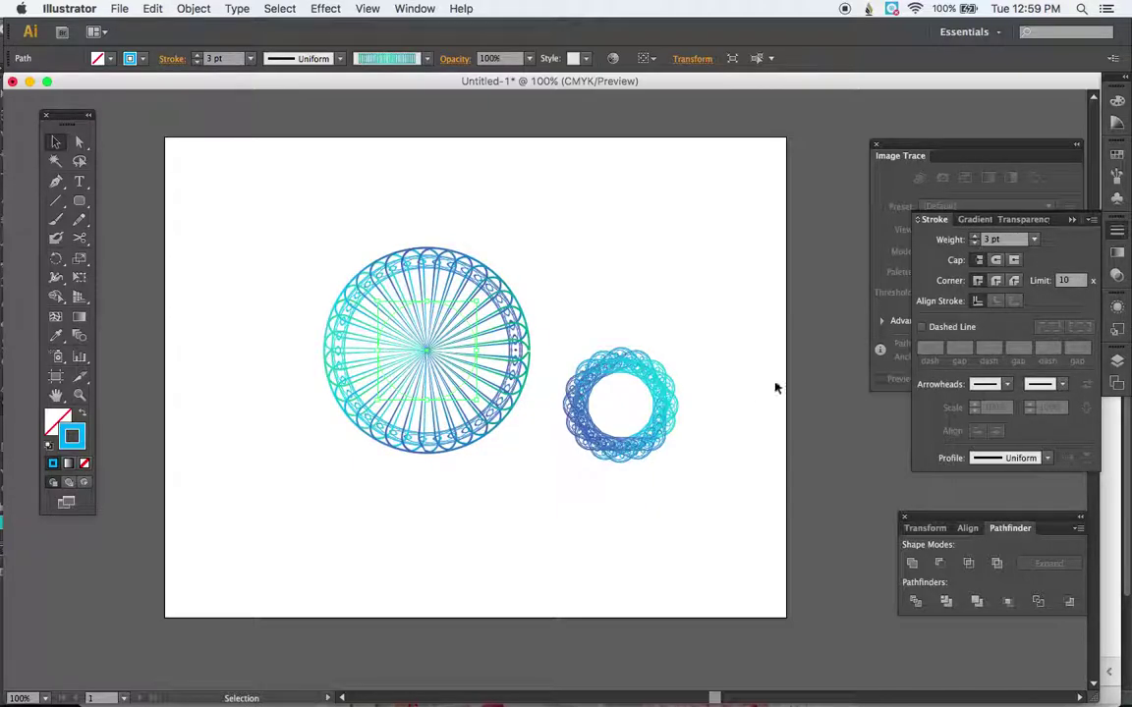
Recolour the inner ring's stroke with the red swatch and deselect it.
{"action": "left_click", "coordinate": [1116, 155]}
{"action": "left_click", "coordinate": [966, 162]}
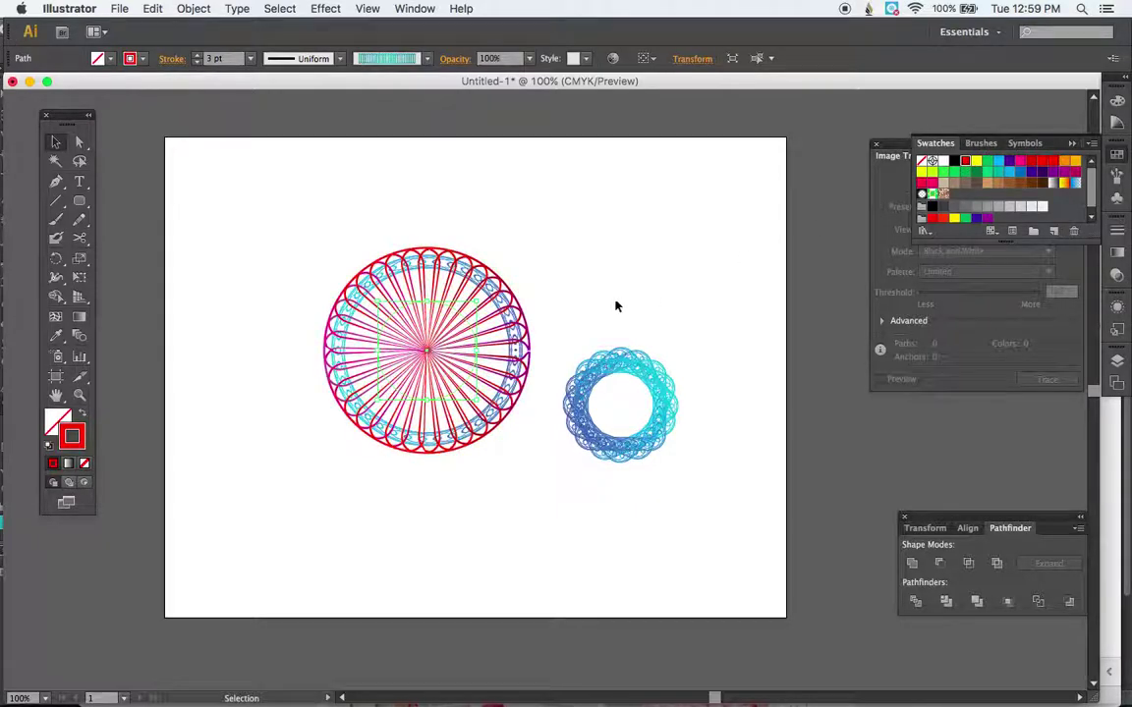
{"action": "left_click", "coordinate": [664, 302]}
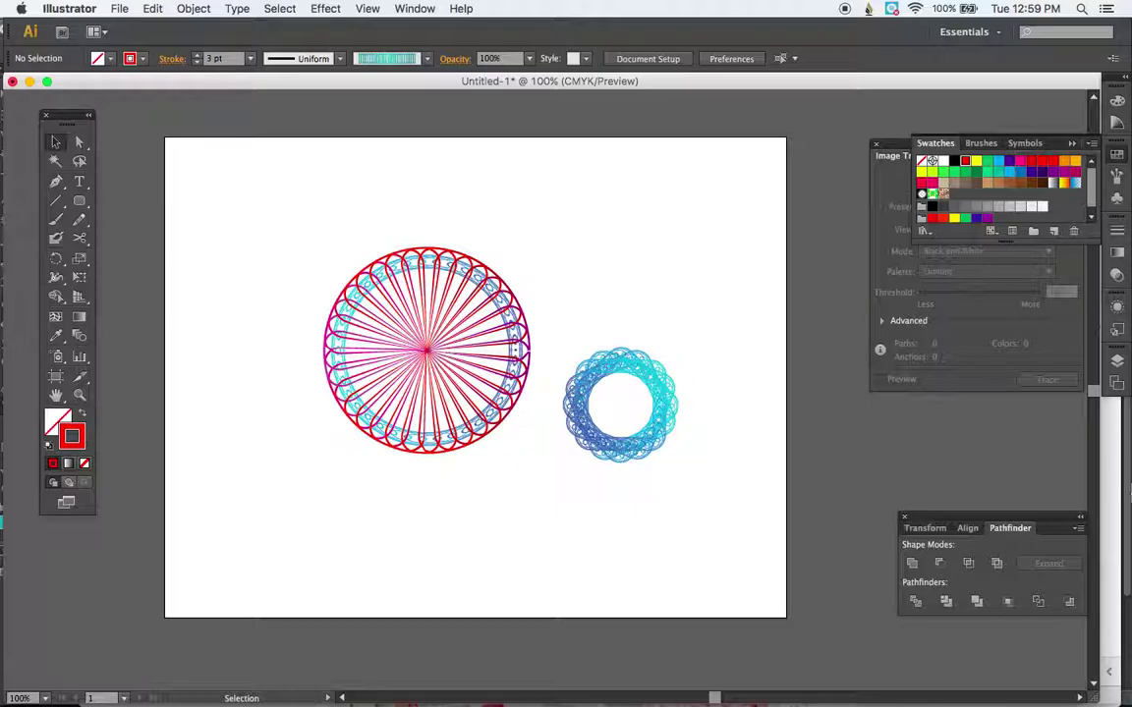
Hide and lock Layer 3, and add a new empty layer above it.
{"action": "left_click", "coordinate": [1116, 360]}
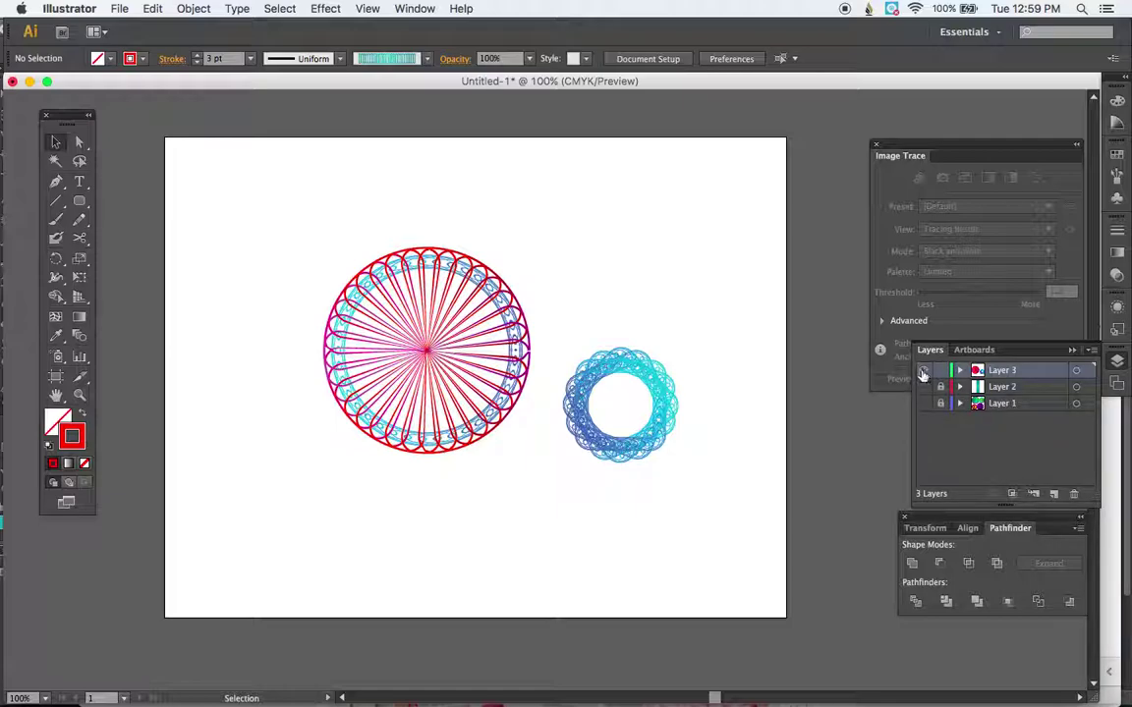
{"action": "left_click", "coordinate": [922, 373]}
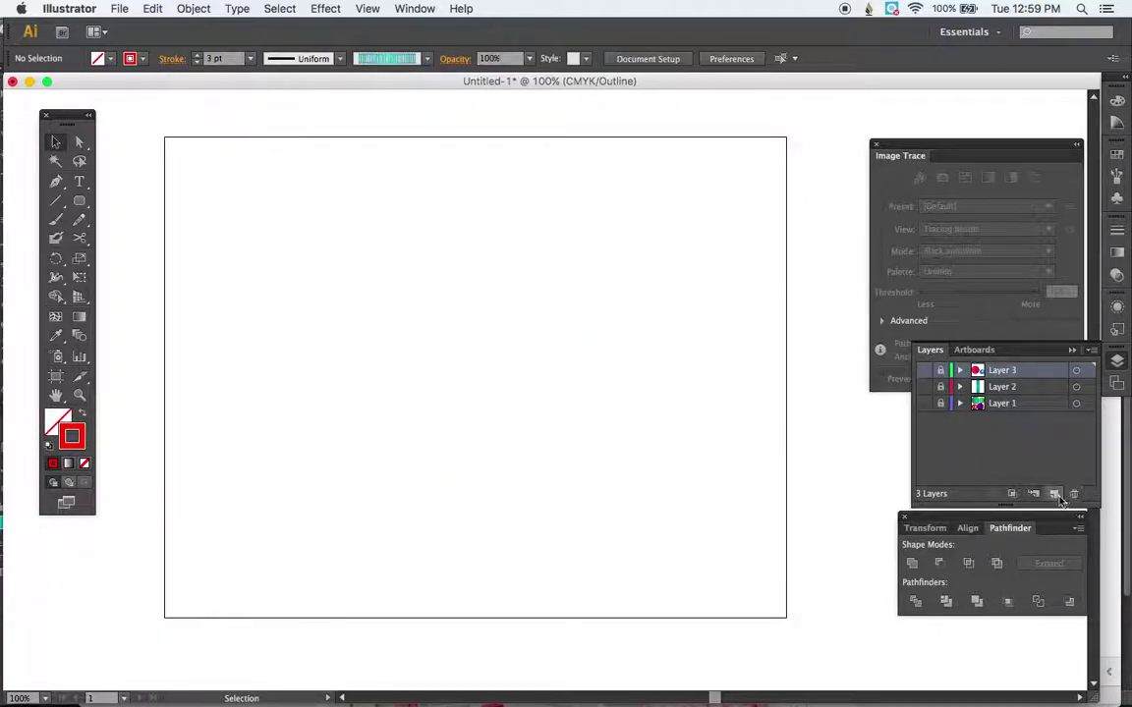
{"action": "key", "text": "super+y"}
{"action": "left_click", "coordinate": [1054, 494]}
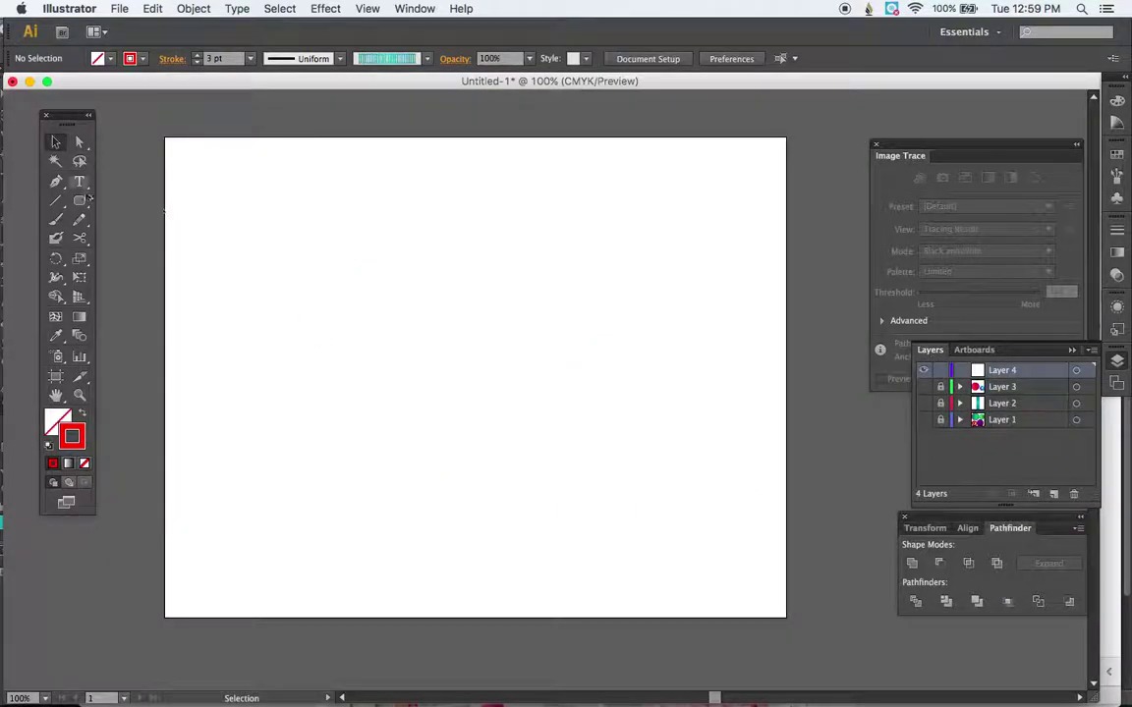
Draw a rounded square about 93 pt wide in the artboard's lower middle and stack two evenly spaced copies above it.
{"action": "left_click_drag", "start_coordinate": [79, 200], "coordinate": [116, 221]}
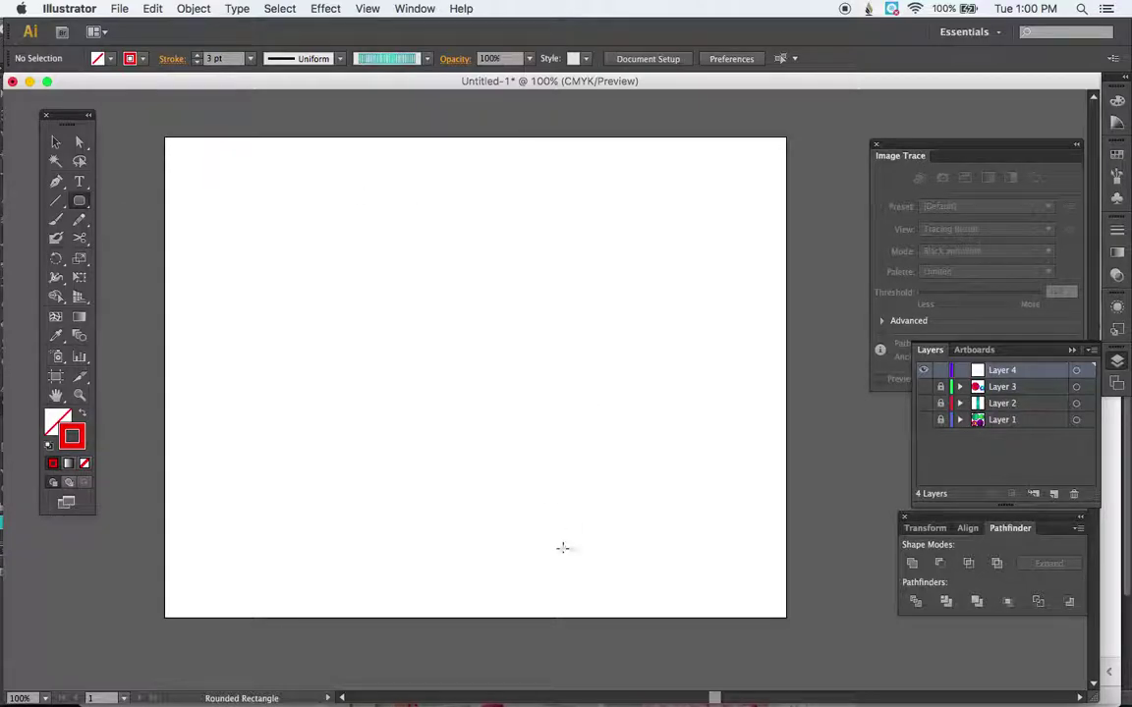
{"action": "left_click_drag", "start_coordinate": [541, 520], "coordinate": [508, 447]}
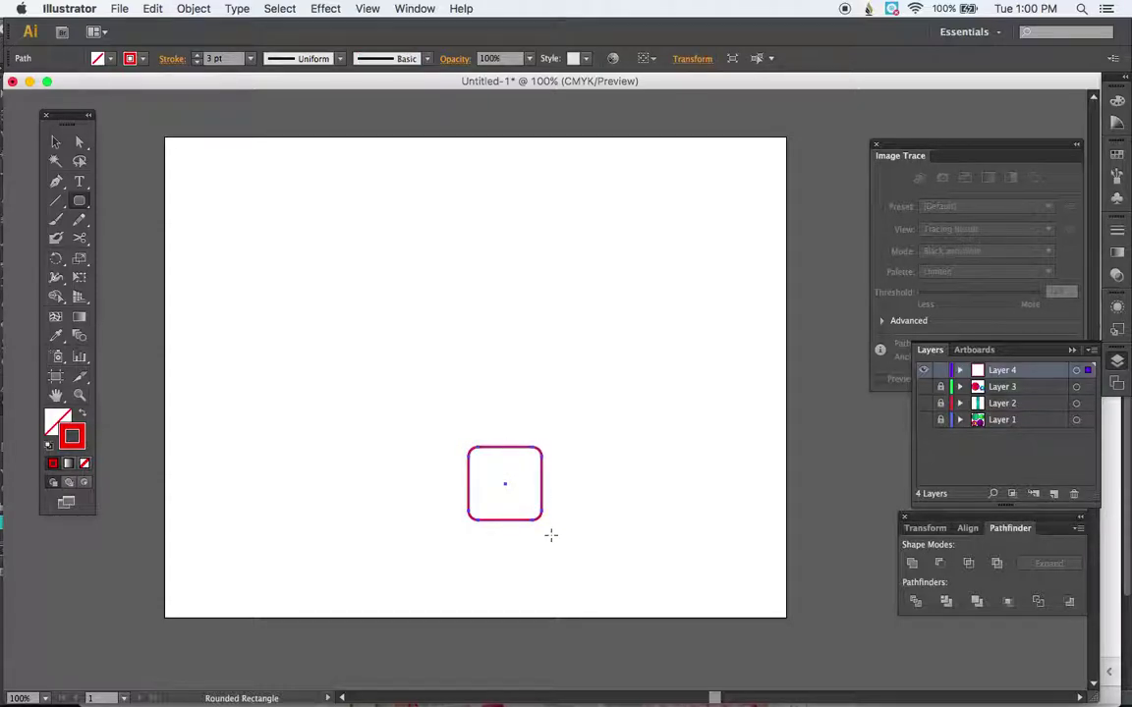
{"action": "key", "text": "v"}
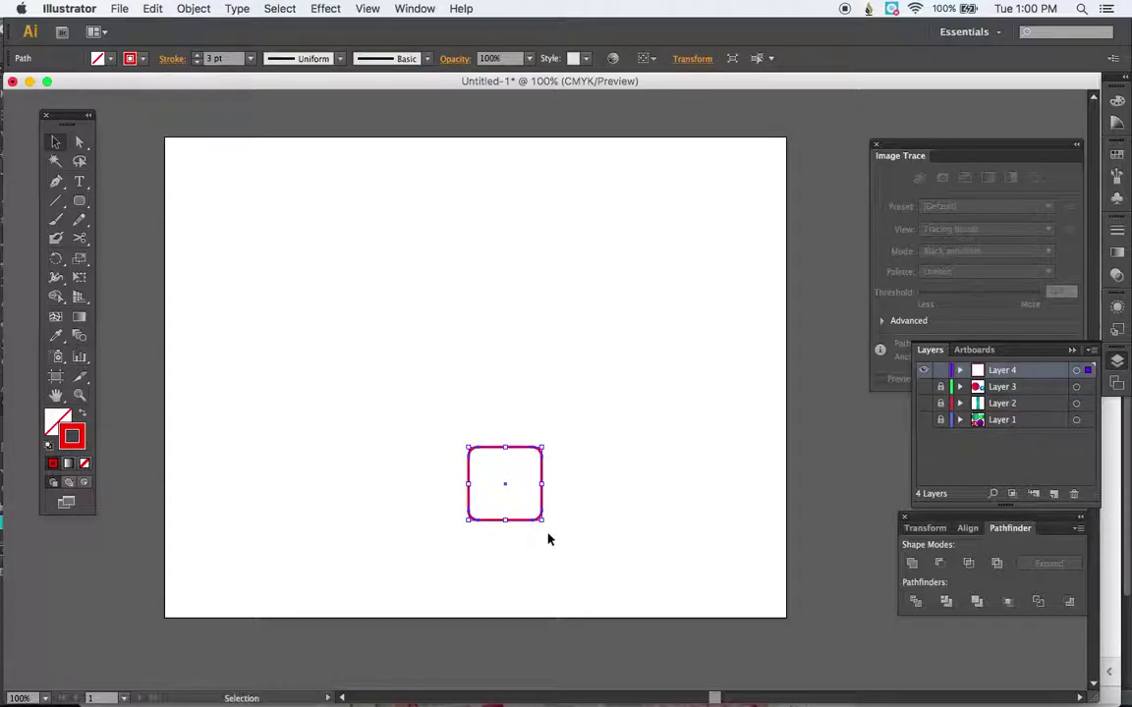
{"action": "left_click", "coordinate": [485, 448]}
{"action": "left_click_drag", "start_coordinate": [484, 448], "coordinate": [480, 236]}
Give the middle square an orange stroke and the top square a lighter orange stroke.
{"action": "left_click", "coordinate": [523, 415]}
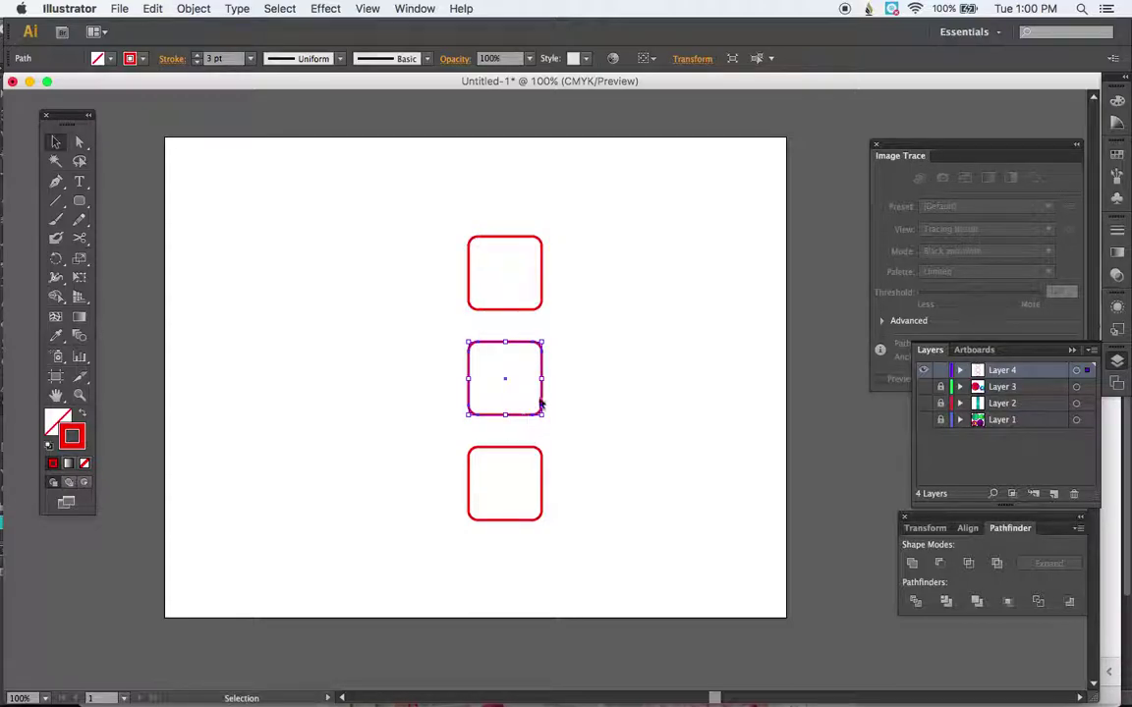
{"action": "left_click", "coordinate": [1116, 158]}
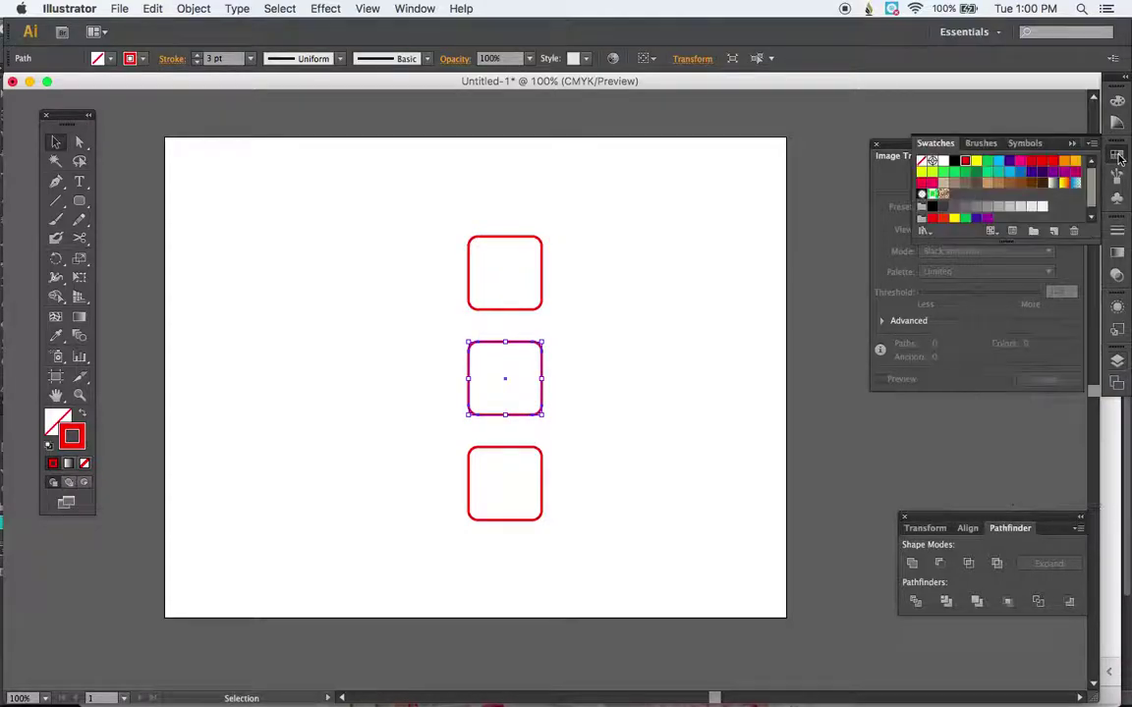
{"action": "left_click", "coordinate": [1064, 163]}
{"action": "left_click", "coordinate": [515, 308]}
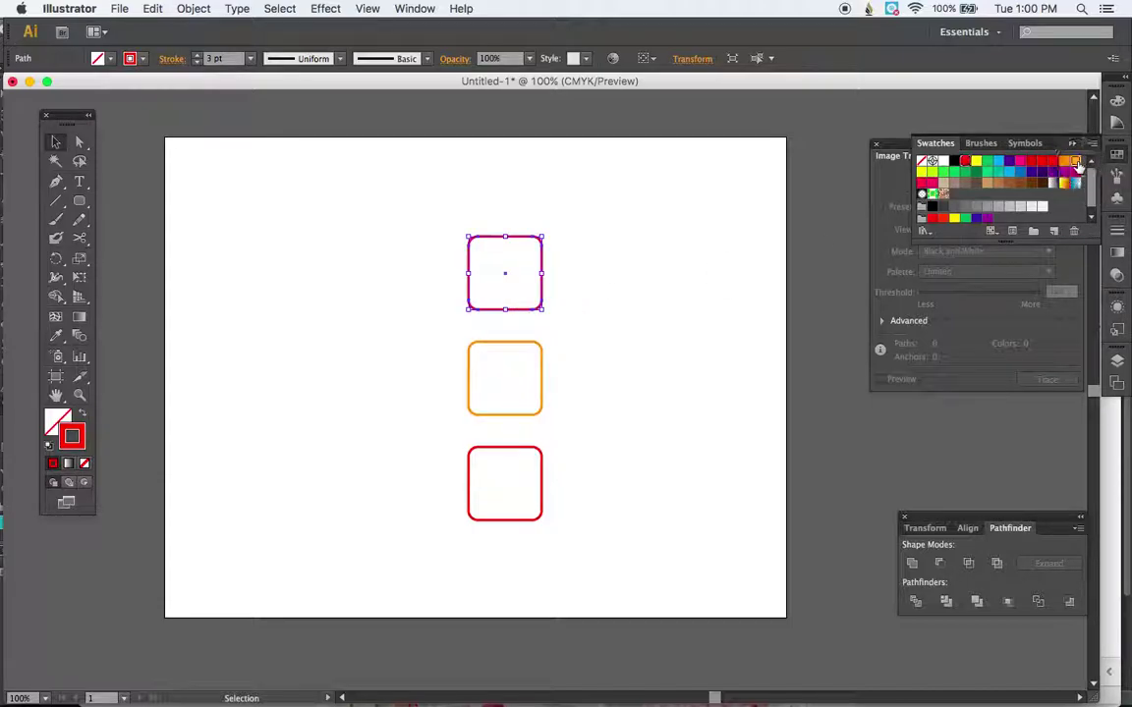
{"action": "left_click", "coordinate": [1073, 163]}
{"action": "left_click", "coordinate": [646, 428]}
Select all three rounded squares and blend them into one vertical column.
{"action": "left_click_drag", "start_coordinate": [440, 214], "coordinate": [578, 535]}
{"action": "left_click", "coordinate": [193, 9]}
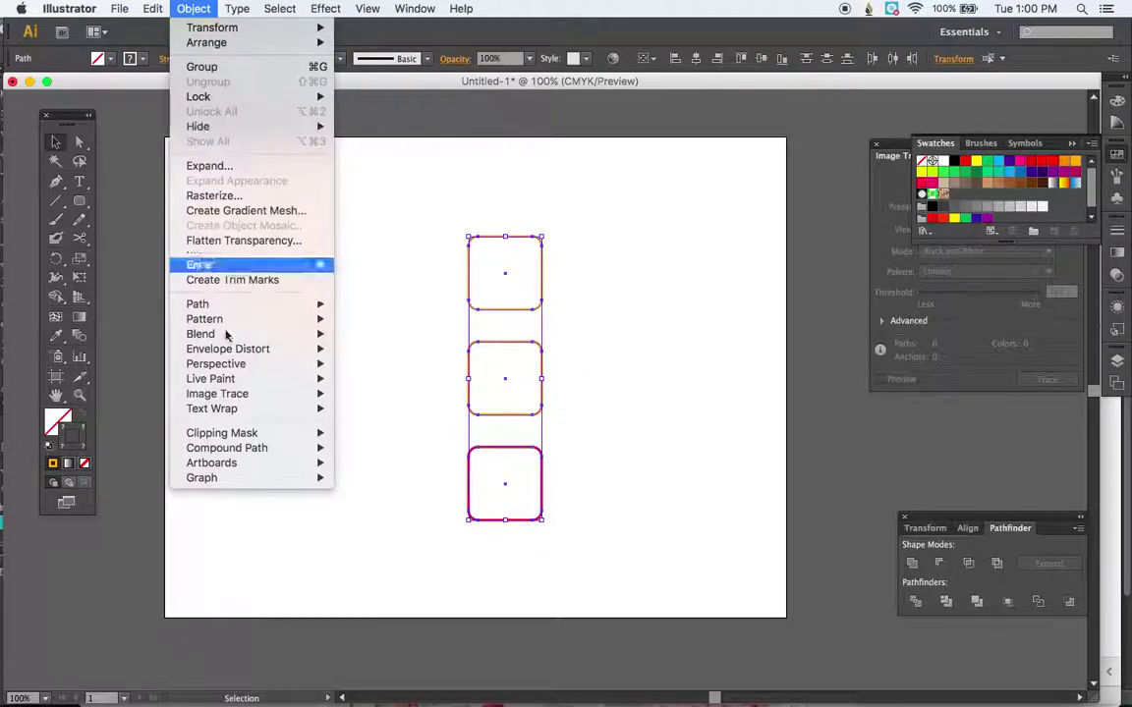
{"action": "mouse_move", "coordinate": [226, 331]}
{"action": "left_click", "coordinate": [397, 340]}
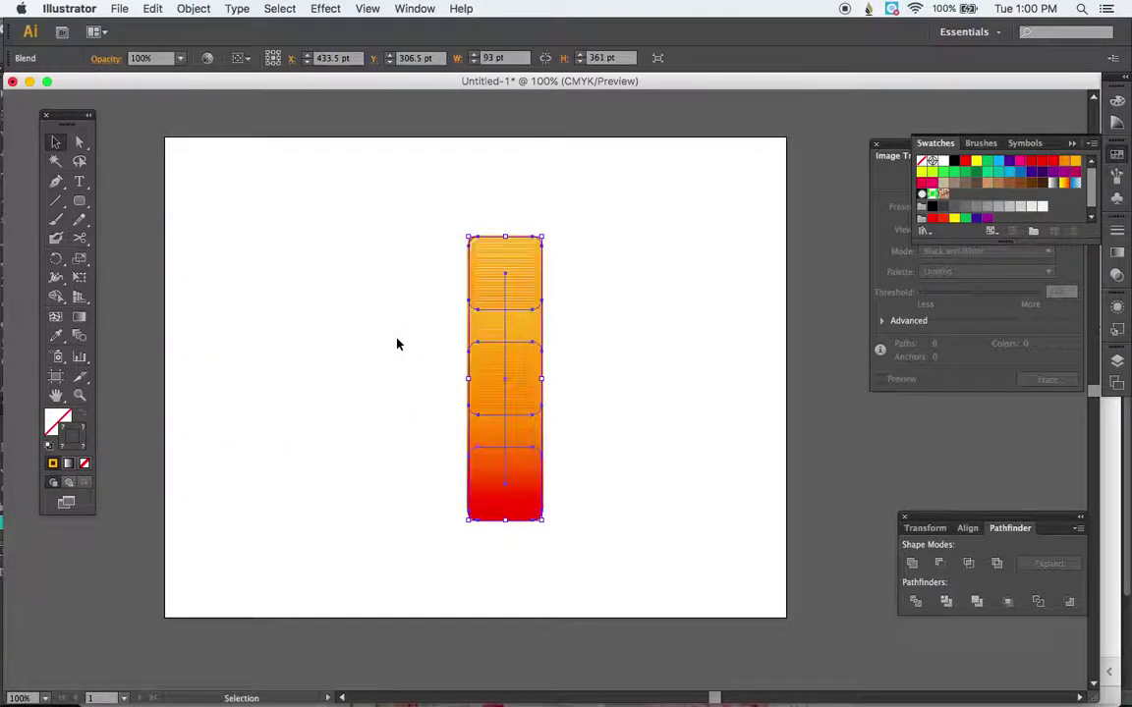
Change the blend spacing to Specified Steps with 5 steps and turn on the preview.
{"action": "left_click", "coordinate": [205, 9]}
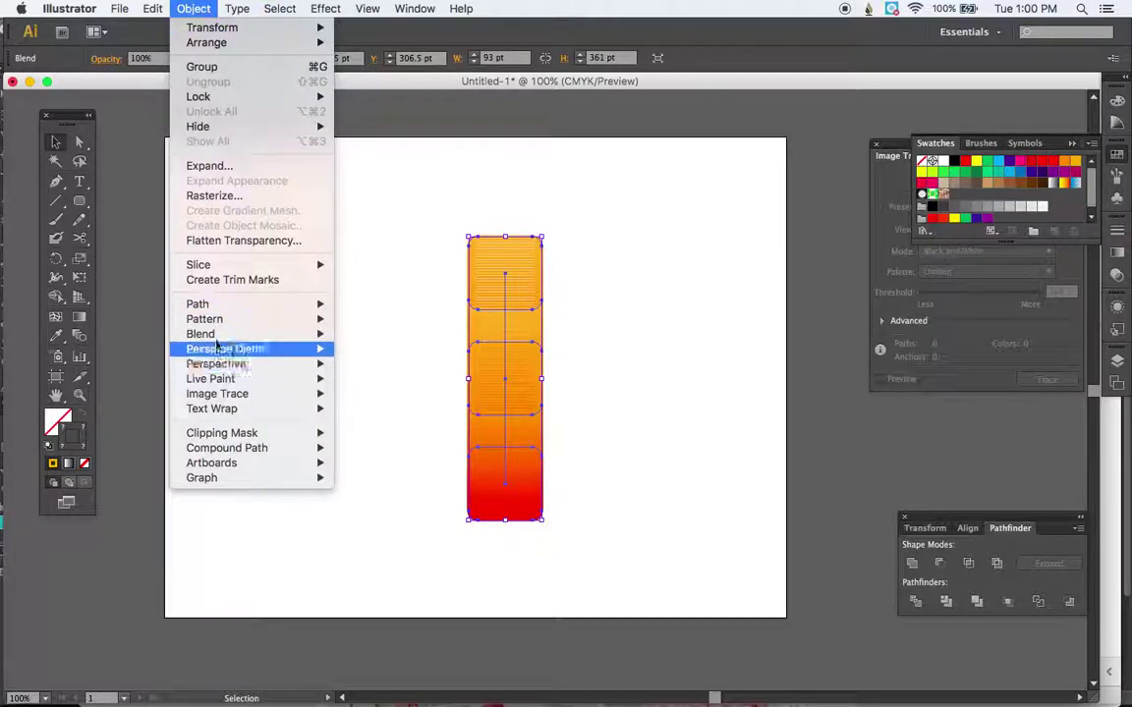
{"action": "mouse_move", "coordinate": [220, 332]}
{"action": "left_click", "coordinate": [410, 381]}
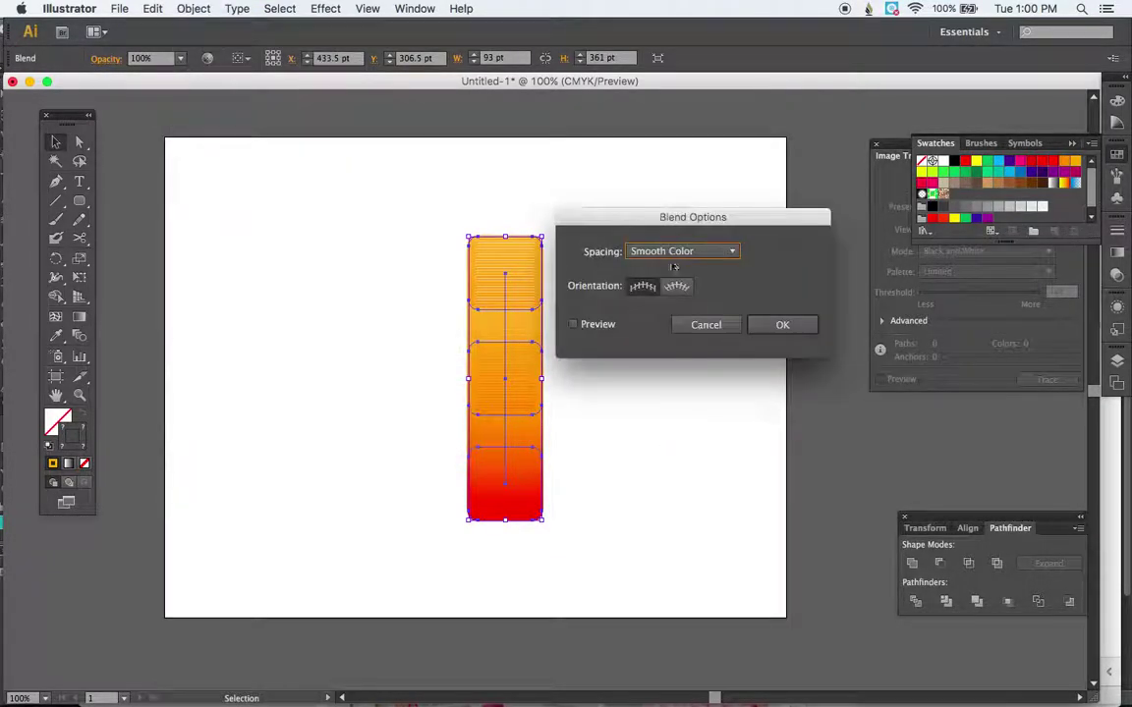
{"action": "left_click", "coordinate": [731, 252]}
{"action": "left_click", "coordinate": [722, 286]}
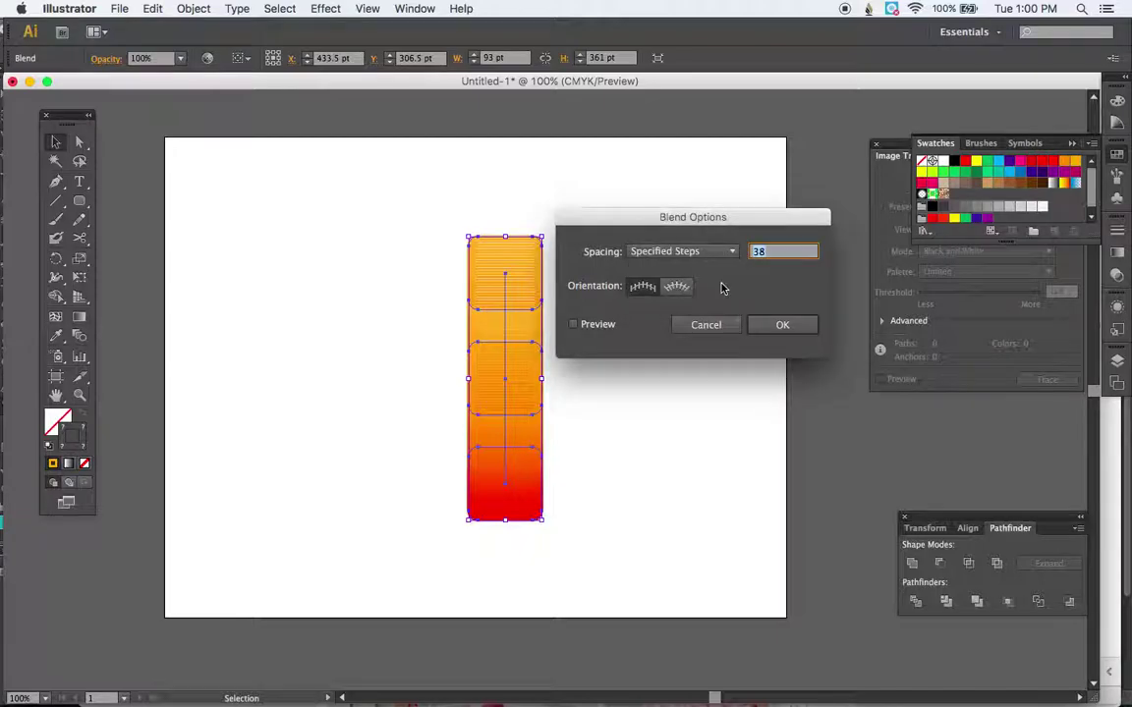
{"action": "left_click", "coordinate": [573, 325]}
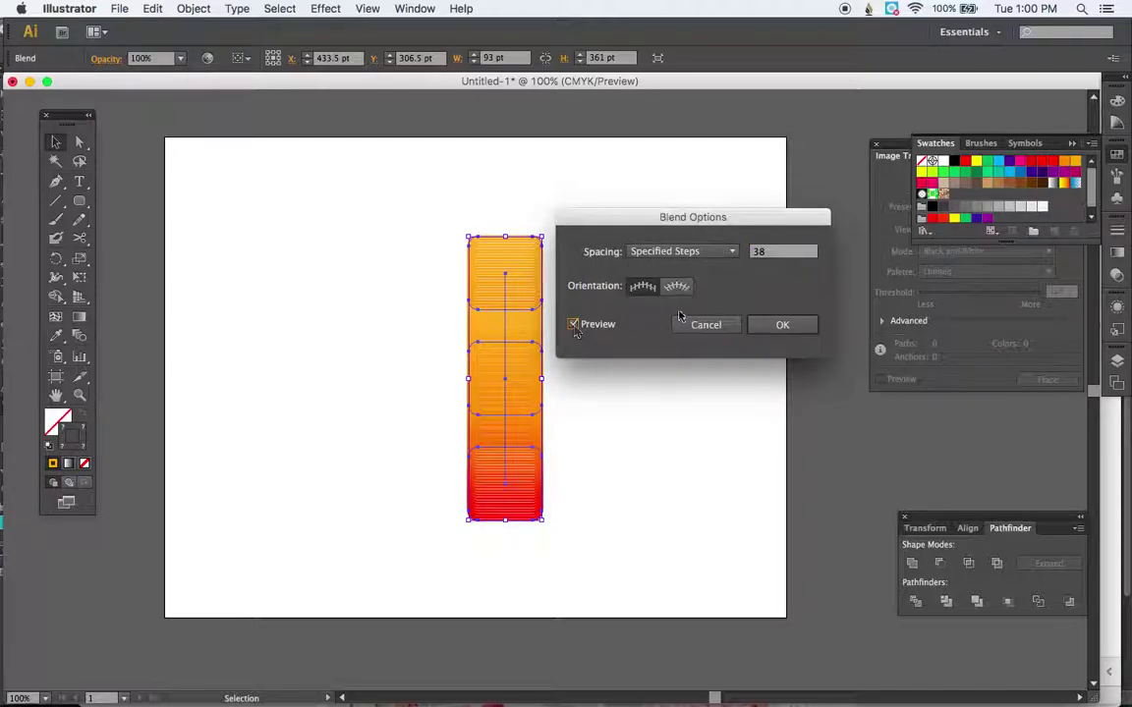
{"action": "left_click", "coordinate": [774, 253]}
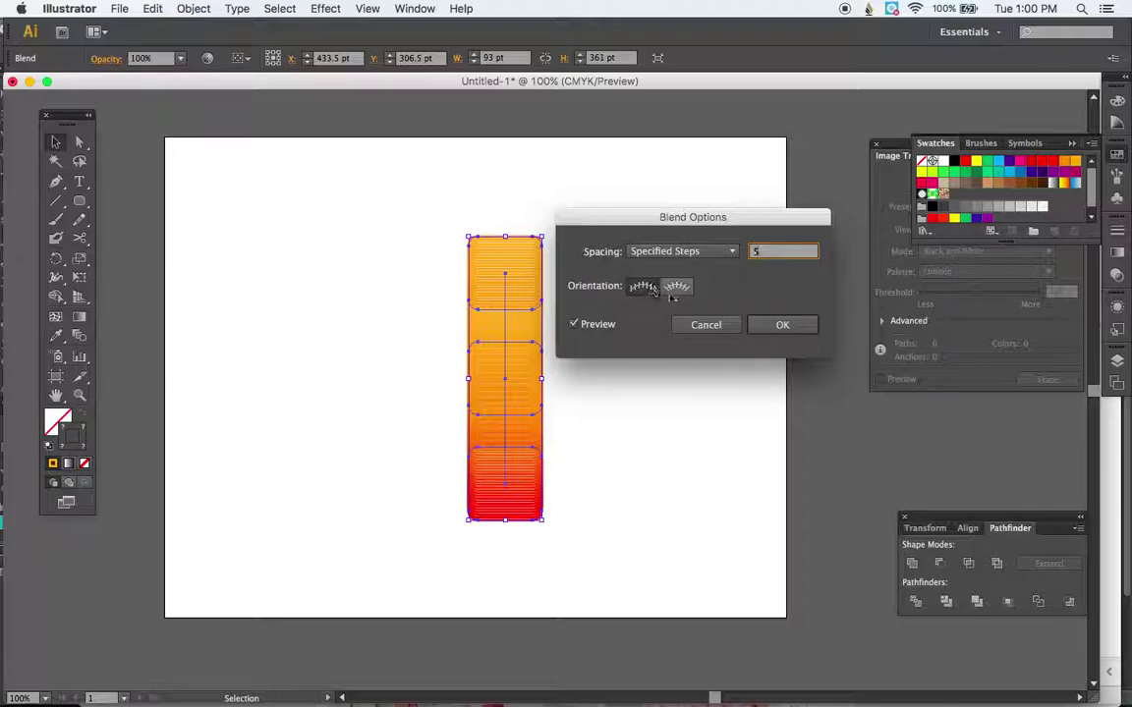
{"action": "key", "text": "Tab"}
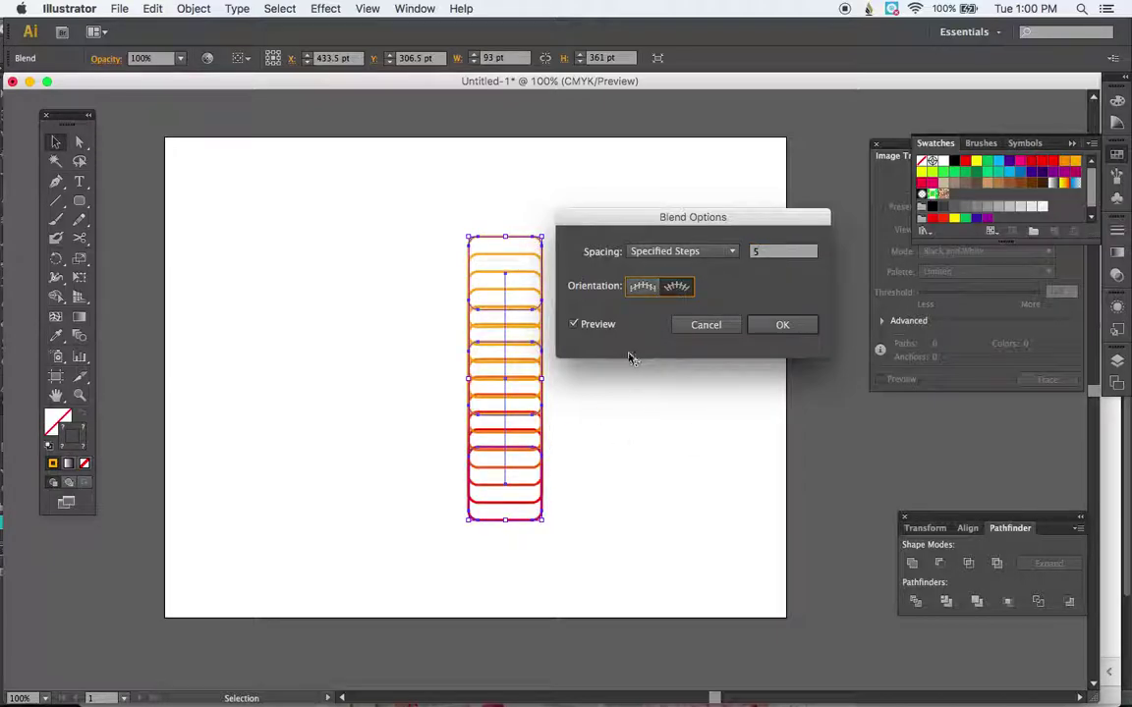
Try 4 and 6 as the number of specified blend steps in the preview.
{"action": "left_click", "coordinate": [763, 256]}
{"action": "type", "text": "4"}
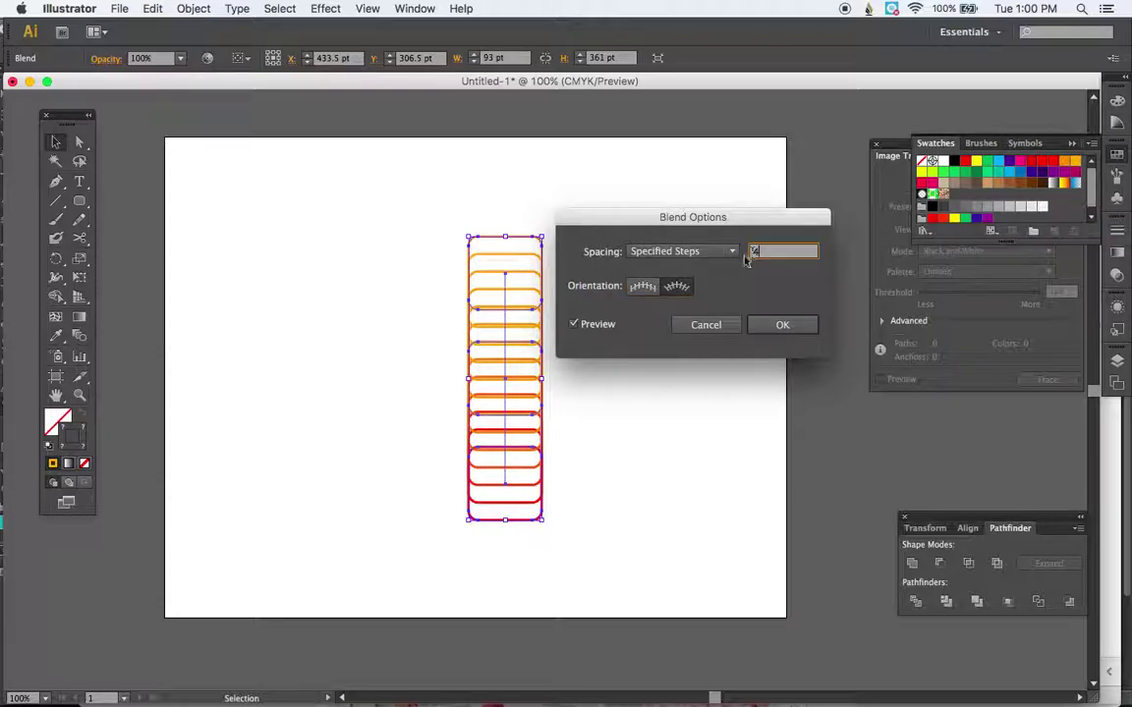
{"action": "left_click", "coordinate": [637, 292]}
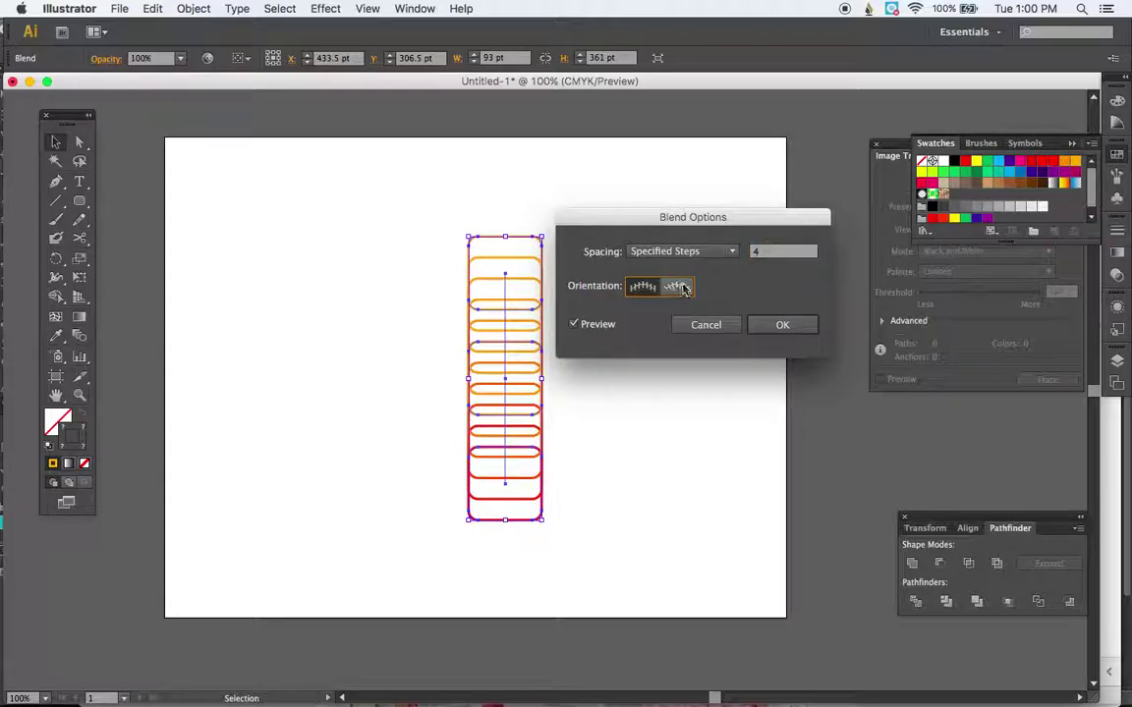
{"action": "left_click", "coordinate": [761, 258]}
{"action": "type", "text": "6"}
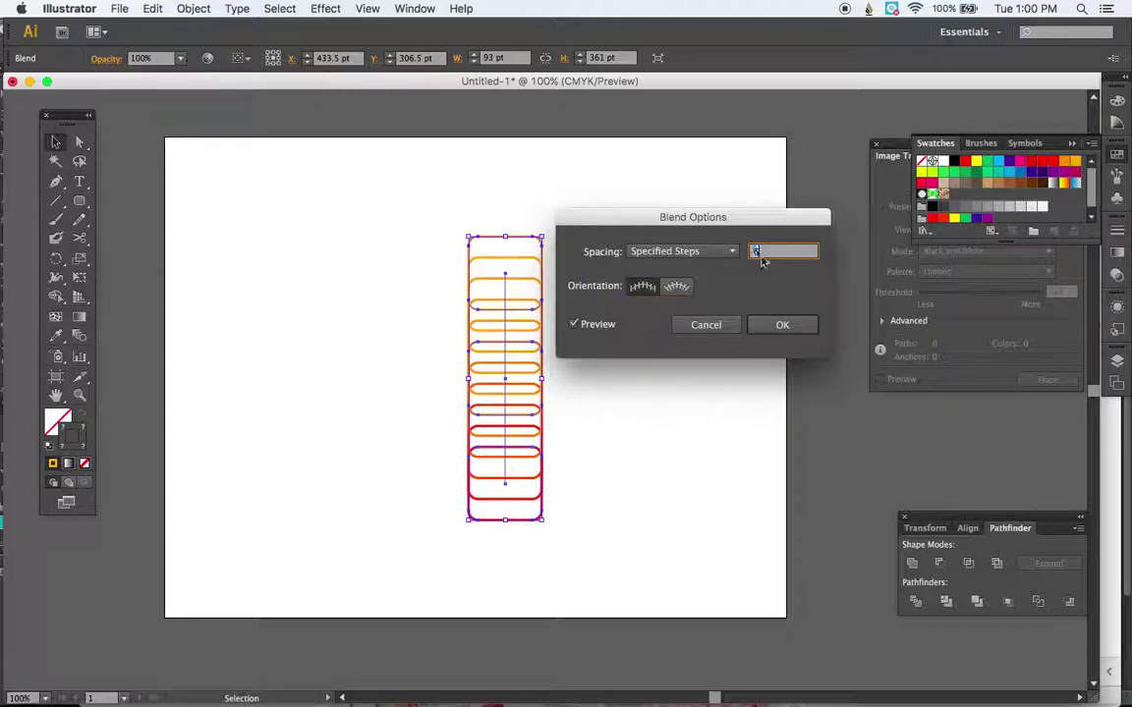
{"action": "left_click", "coordinate": [679, 286]}
Set the blend to 7 specified steps and apply the options.
{"action": "left_click", "coordinate": [769, 255]}
{"action": "type", "text": "7"}
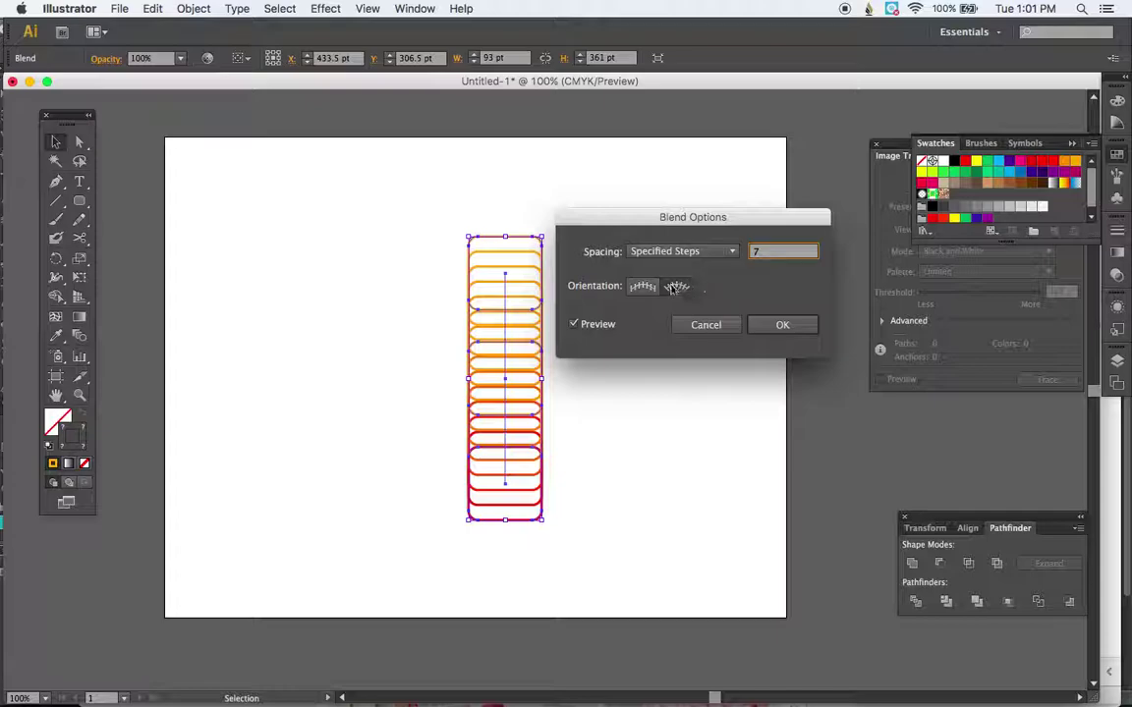
{"action": "left_click", "coordinate": [676, 289]}
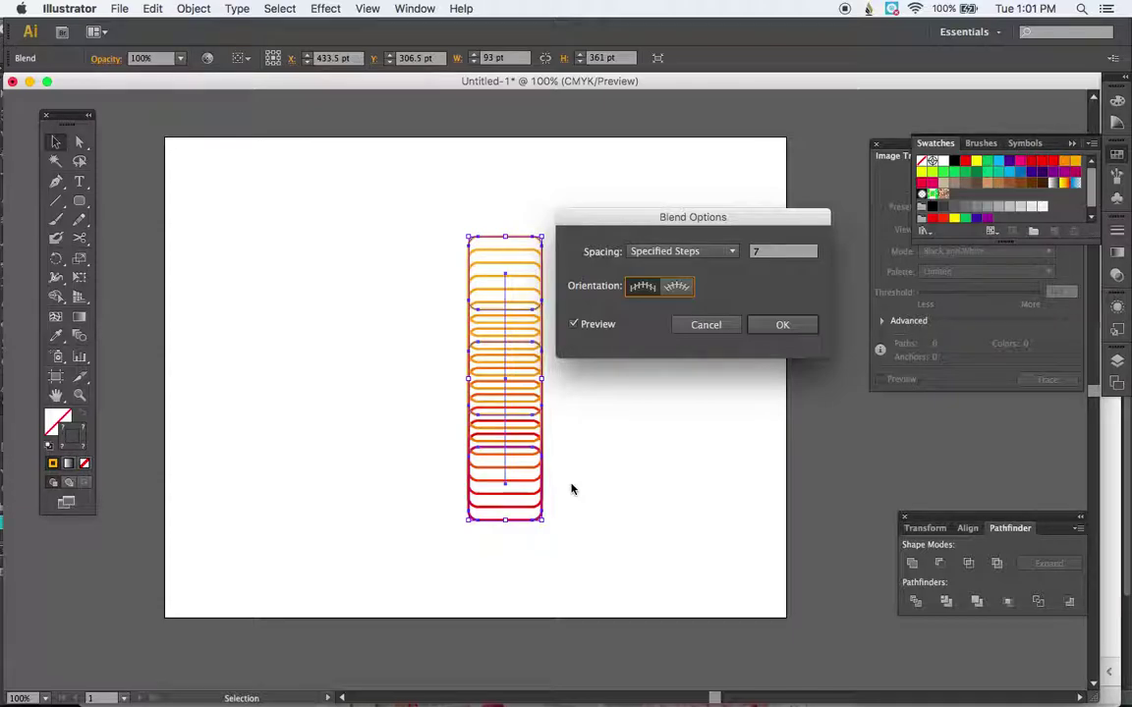
{"action": "left_click", "coordinate": [782, 324]}
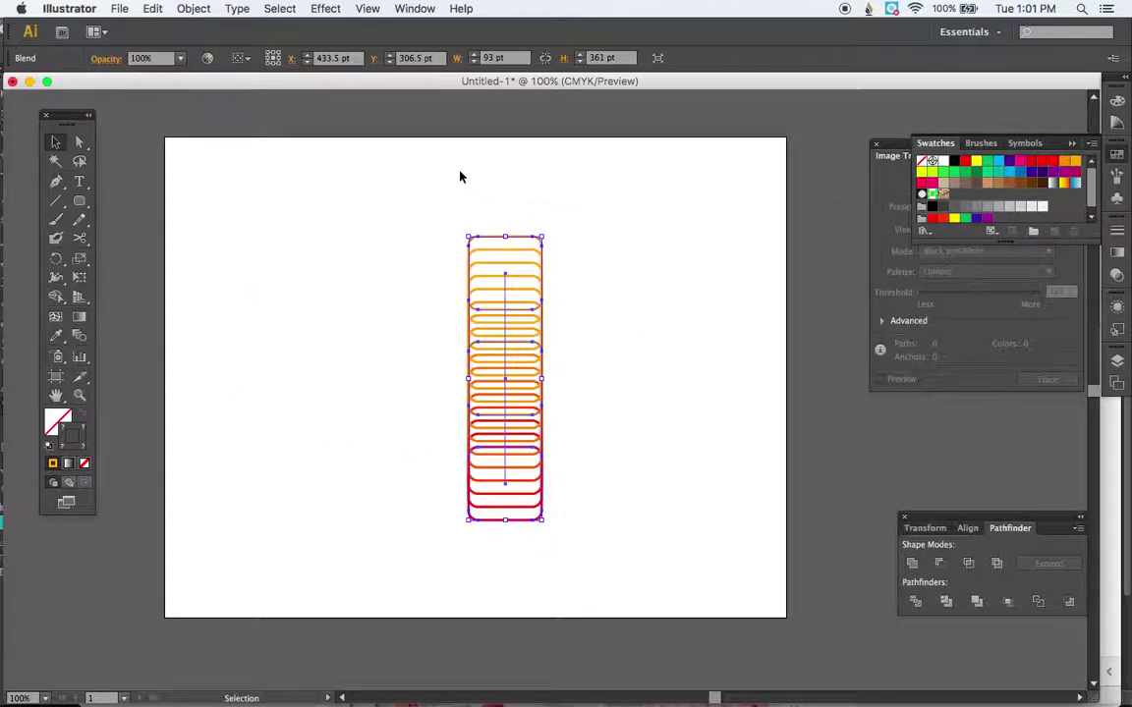
Scale the blended column down proportionally to about 63 by 245 pt, keeping its upper left corner in place.
{"action": "left_click_drag", "start_coordinate": [450, 208], "coordinate": [523, 477]}
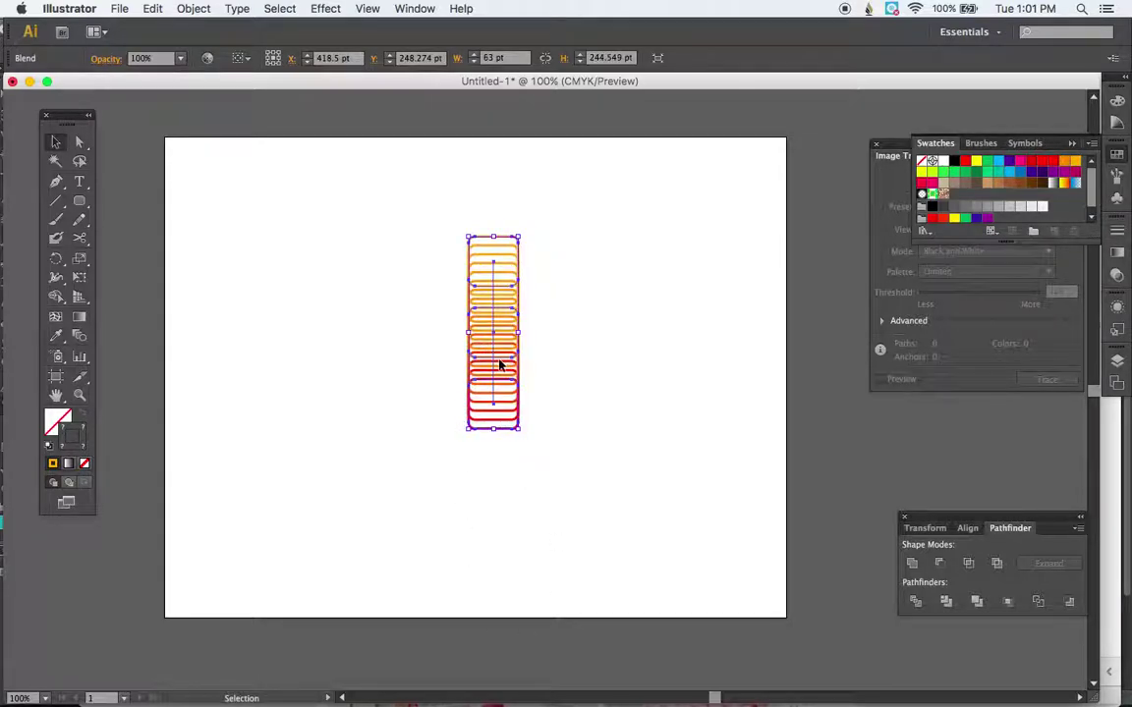
{"action": "left_click_drag", "start_coordinate": [501, 365], "coordinate": [494, 393]}
{"action": "left_click", "coordinate": [491, 390]}
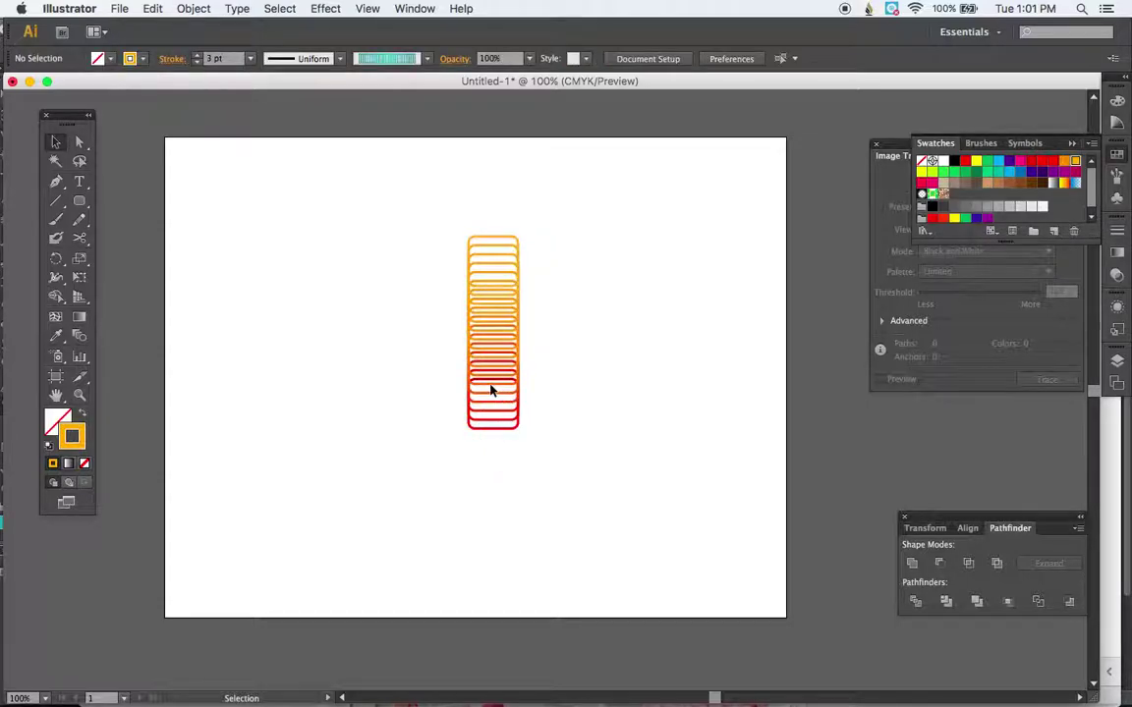
Duplicate the blended column straight down by about 193 pt so the copy overlaps the original's lower end.
{"action": "left_click_drag", "start_coordinate": [463, 176], "coordinate": [535, 470]}
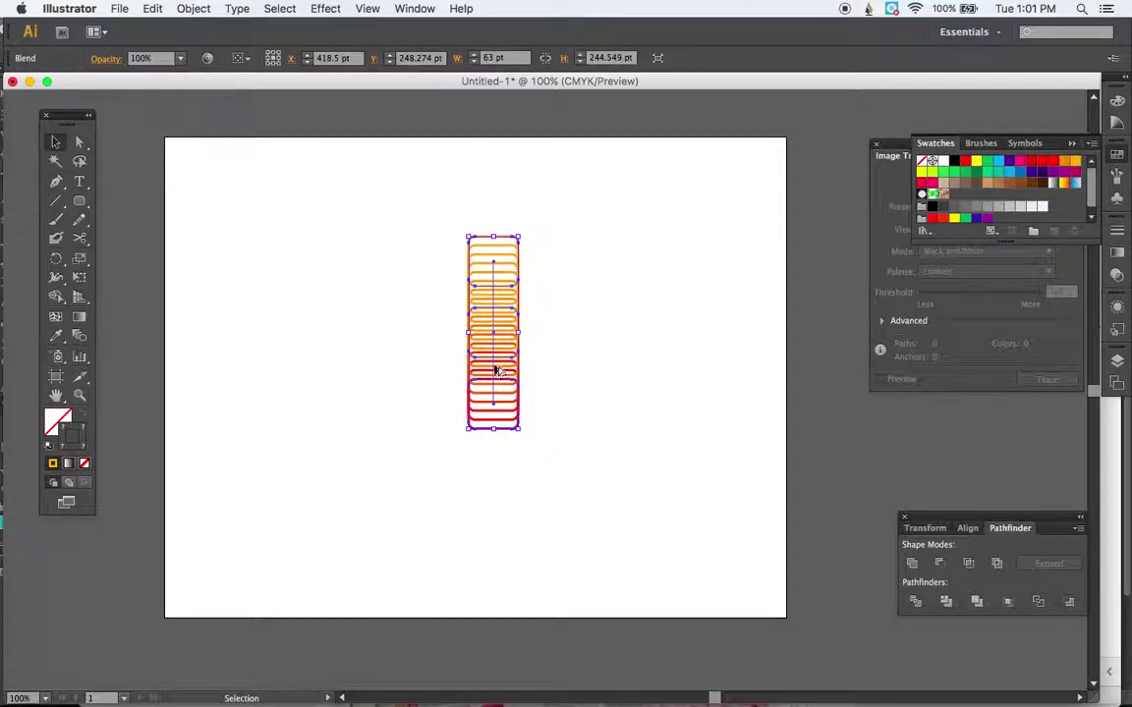
{"action": "left_click_drag", "start_coordinate": [496, 369], "coordinate": [502, 518]}
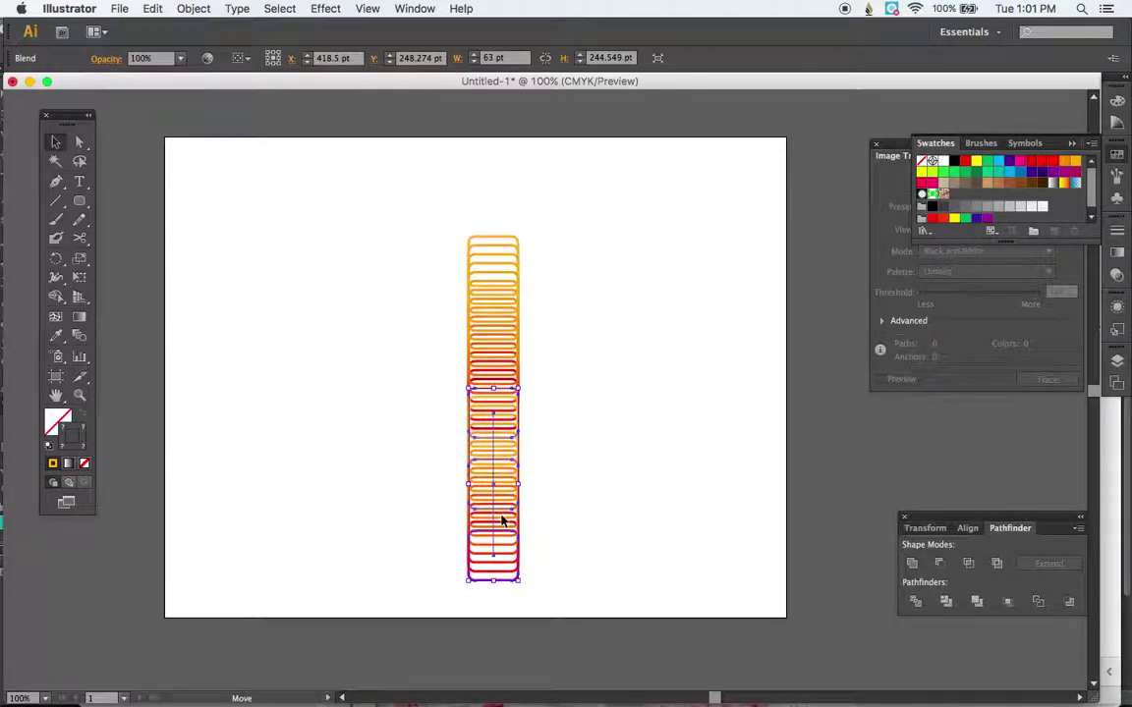
{"action": "left_click", "coordinate": [542, 526]}
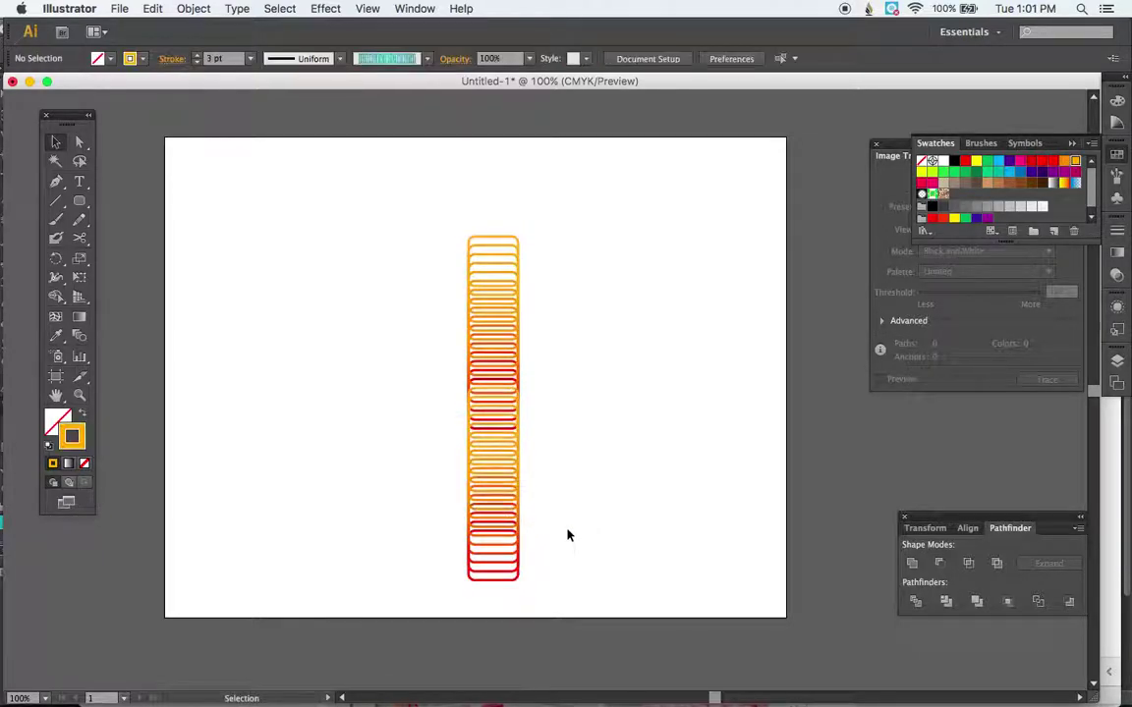
Reflect the lower blend copy across the horizontal axis so the red ends meet in the middle.
{"action": "left_click", "coordinate": [488, 516]}
{"action": "left_click_drag", "start_coordinate": [438, 477], "coordinate": [553, 561]}
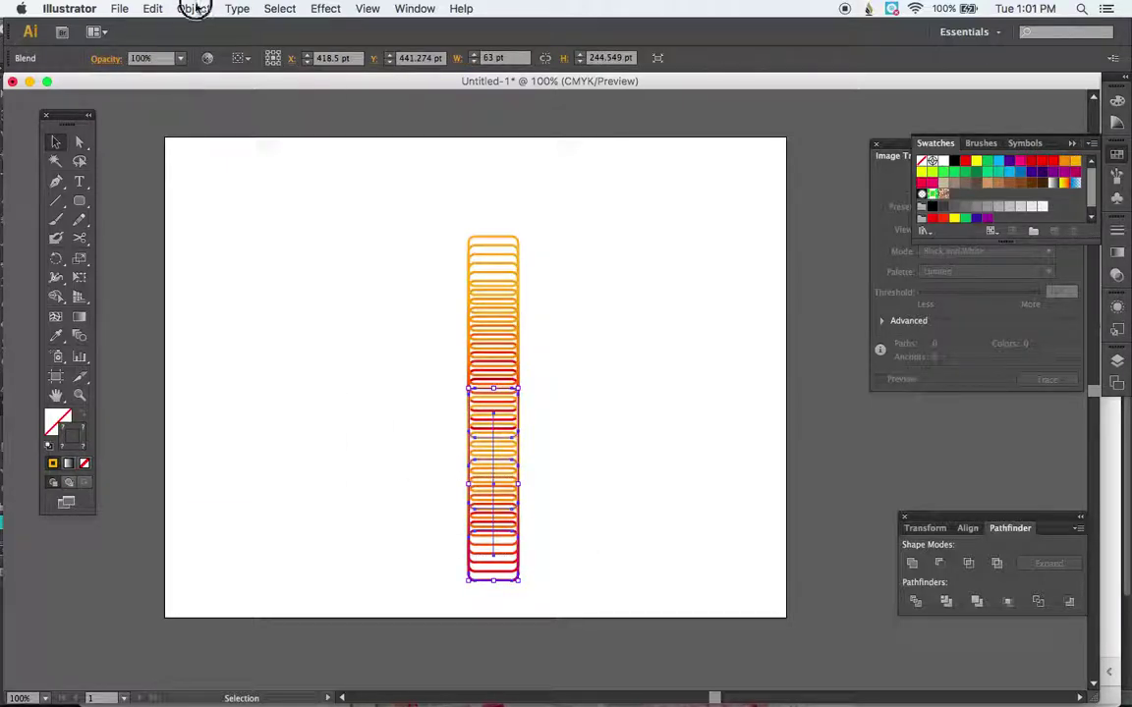
{"action": "left_click", "coordinate": [192, 9]}
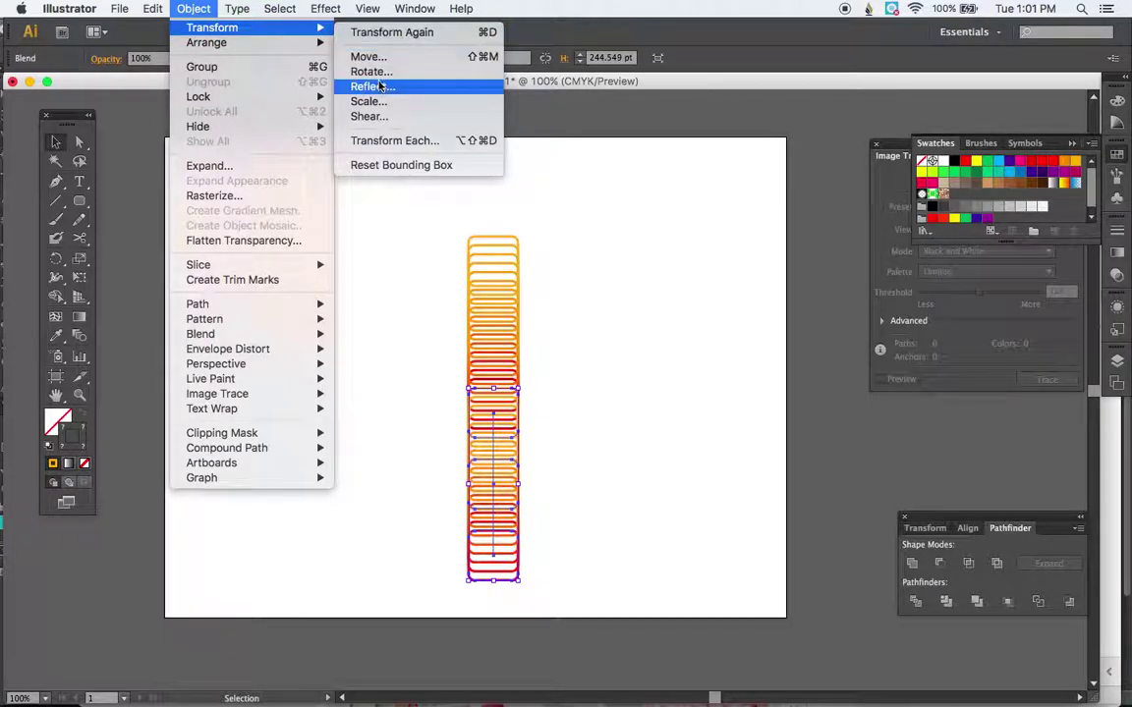
{"action": "left_click", "coordinate": [377, 86]}
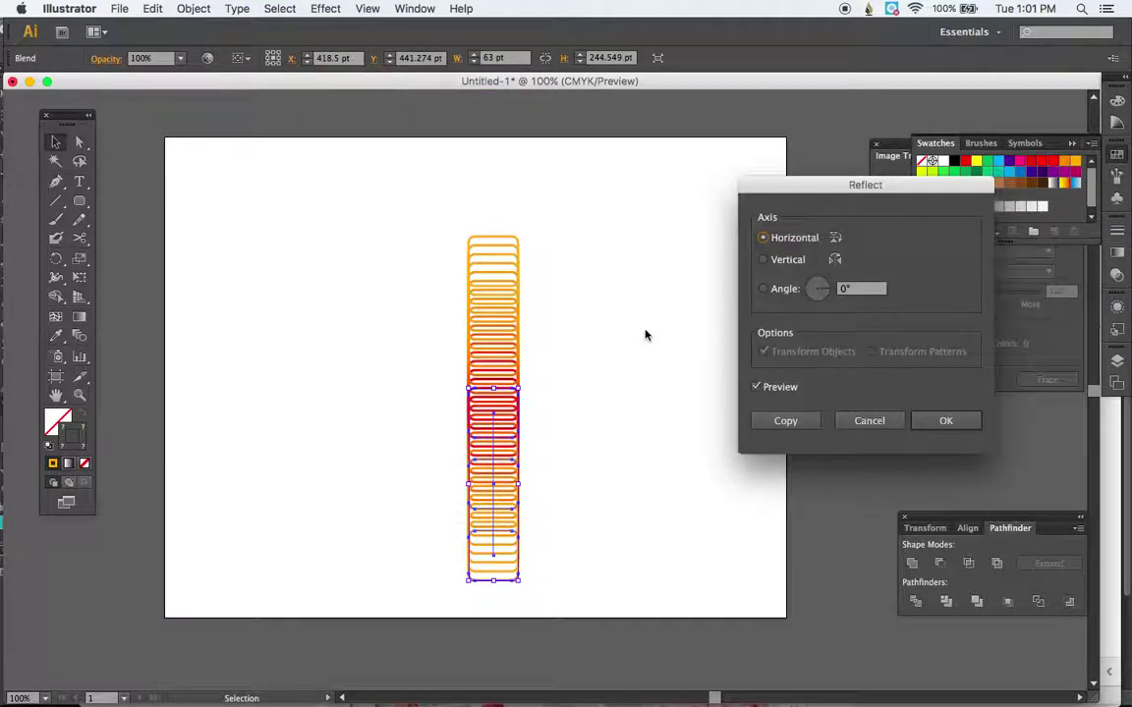
{"action": "left_click", "coordinate": [946, 420]}
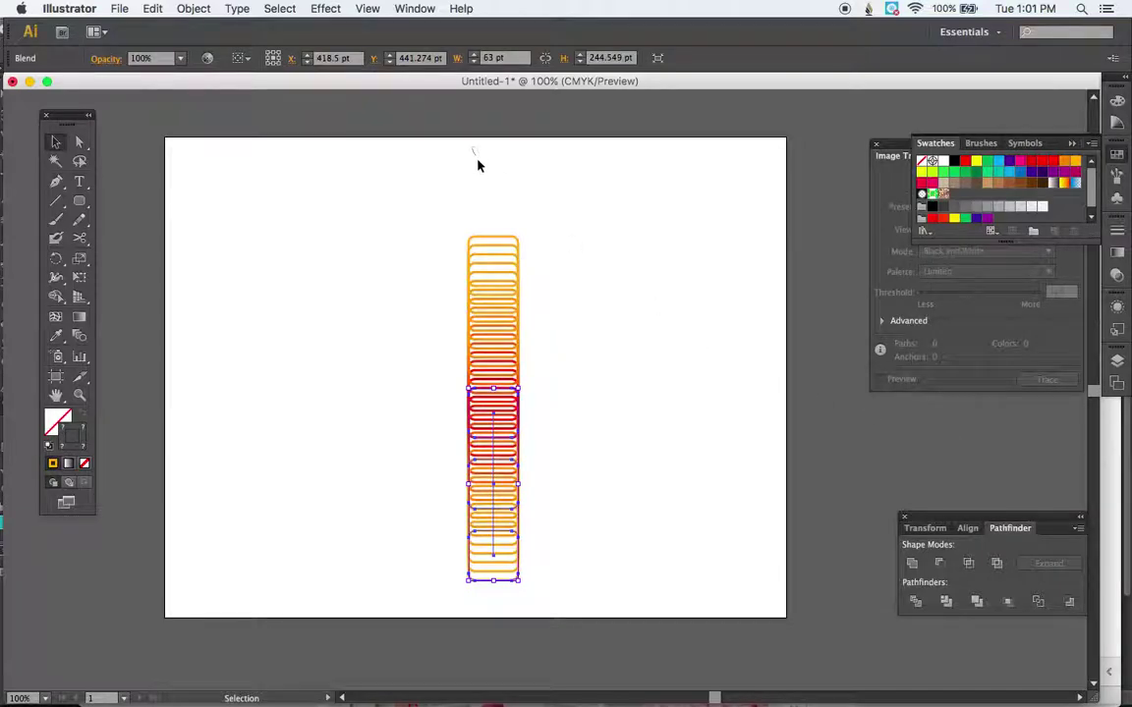
Select both blended columns and expand the blends into individual paths.
{"action": "left_click_drag", "start_coordinate": [439, 209], "coordinate": [594, 634]}
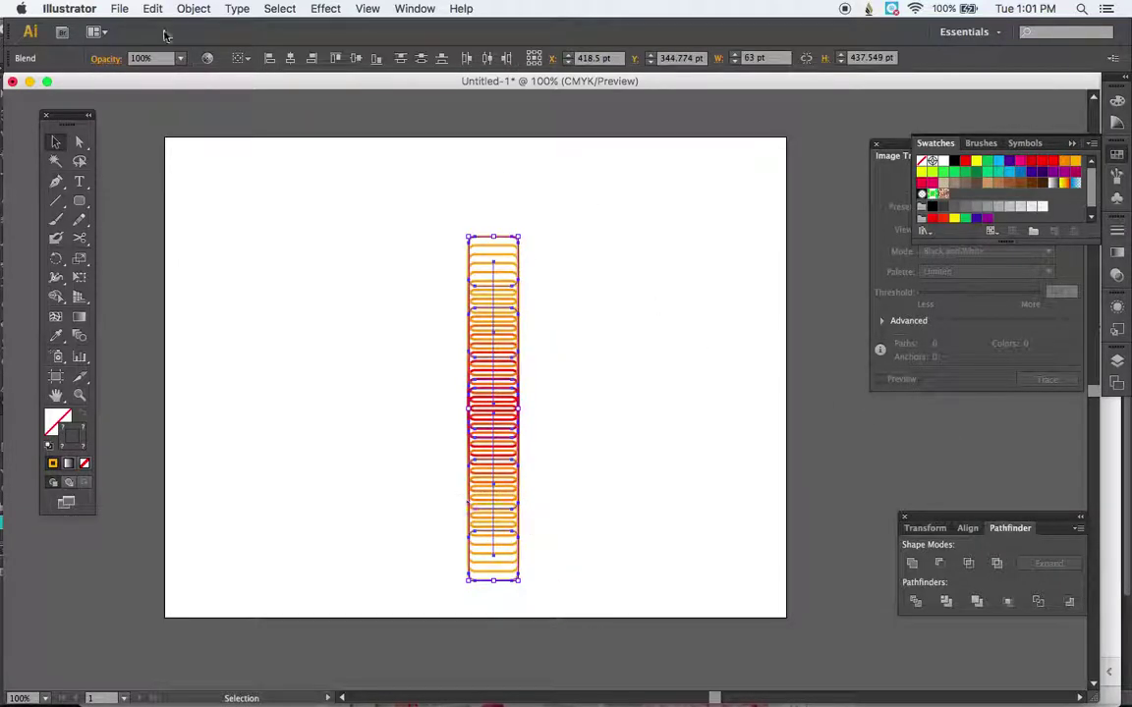
{"action": "left_click", "coordinate": [183, 7]}
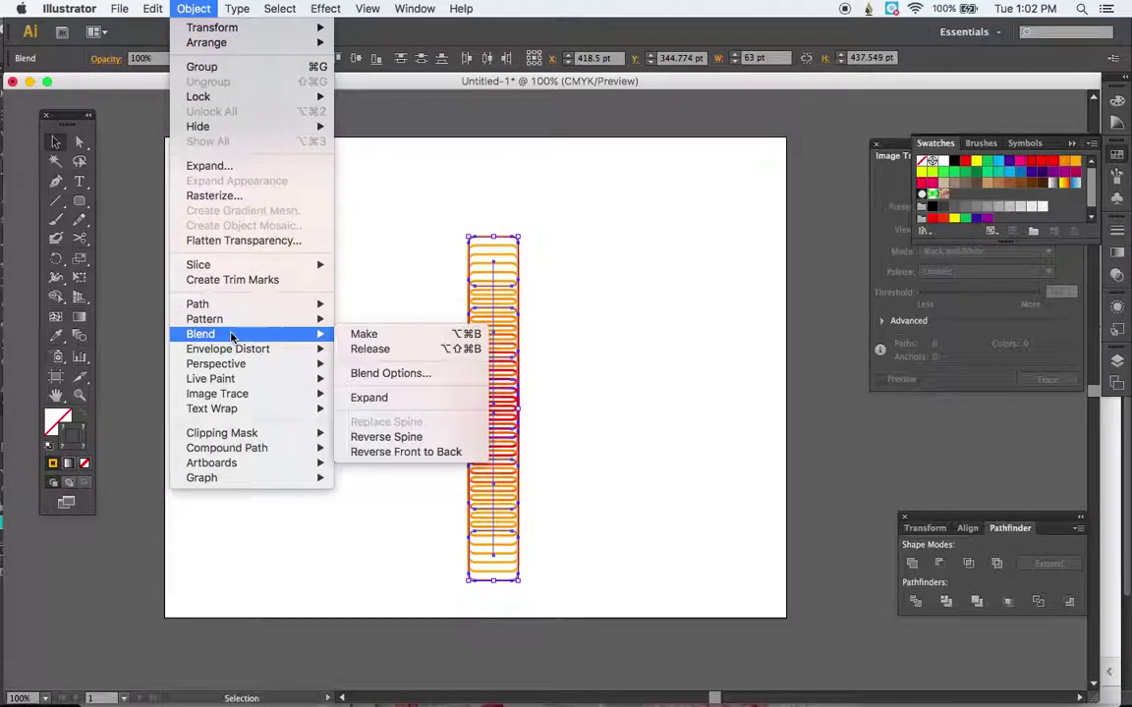
{"action": "mouse_move", "coordinate": [260, 336]}
{"action": "left_click", "coordinate": [366, 396]}
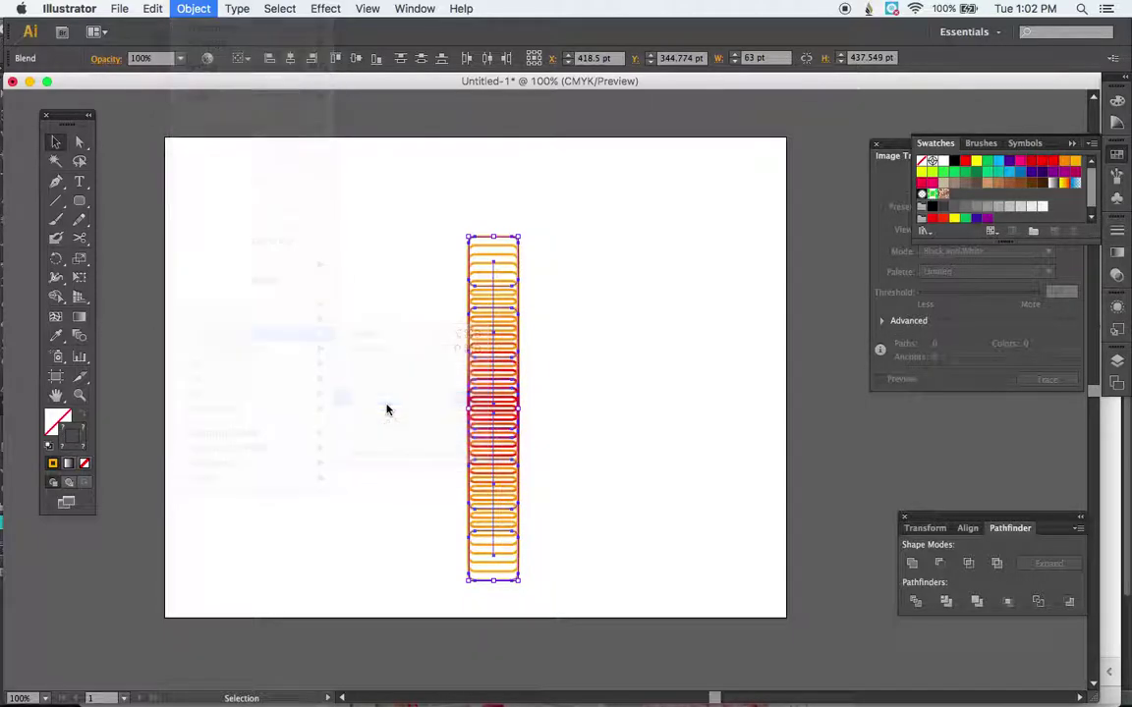
Expand the fill and stroke of the column's paths, then leave the artwork deselected.
{"action": "left_click", "coordinate": [191, 8]}
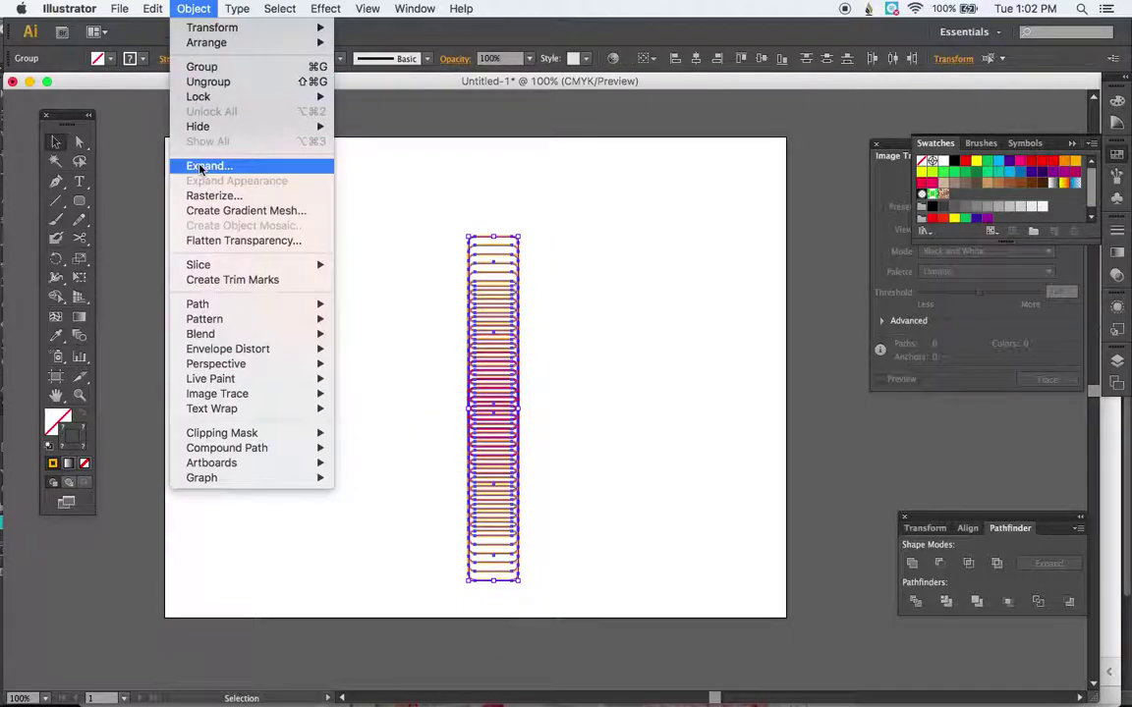
{"action": "left_click", "coordinate": [200, 169]}
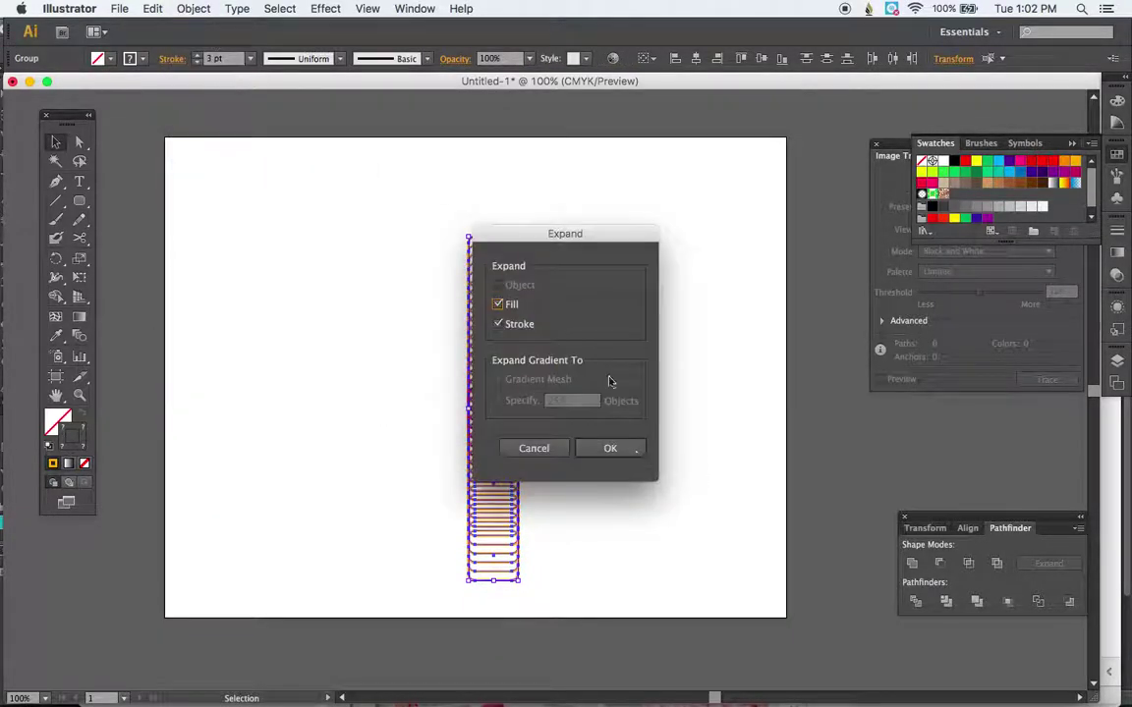
{"action": "left_click", "coordinate": [633, 452]}
{"action": "left_click", "coordinate": [533, 276]}
{"action": "left_click", "coordinate": [442, 224]}
{"action": "left_click_drag", "start_coordinate": [441, 224], "coordinate": [574, 606]}
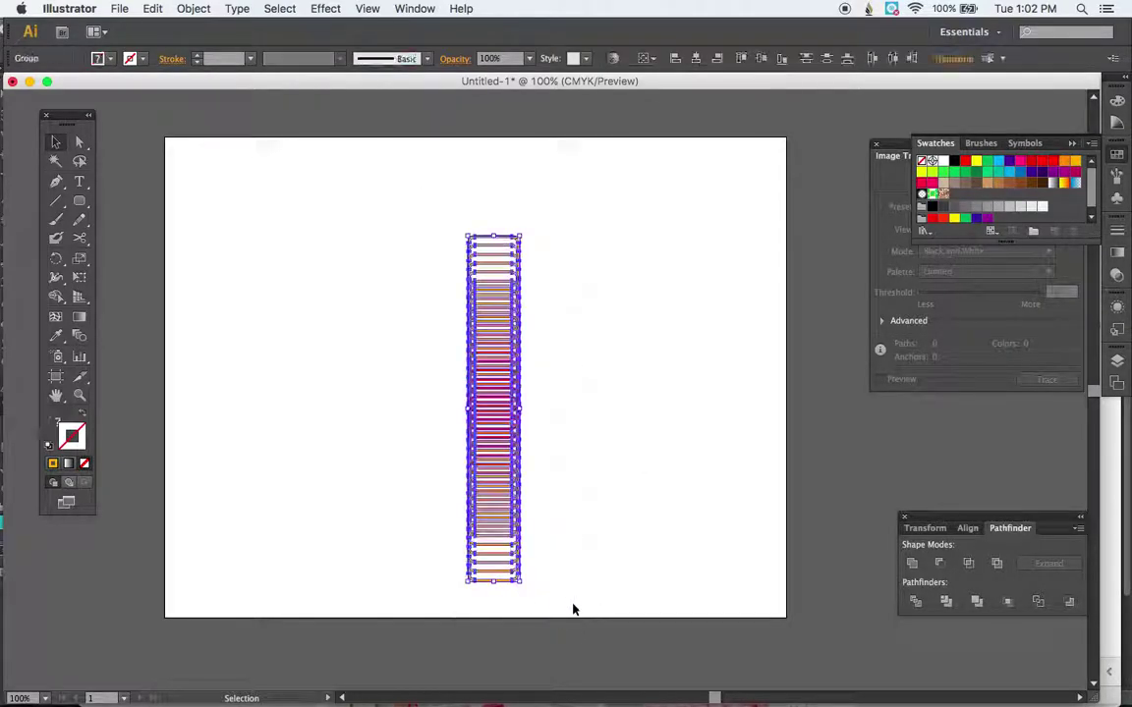
{"action": "left_click", "coordinate": [574, 607]}
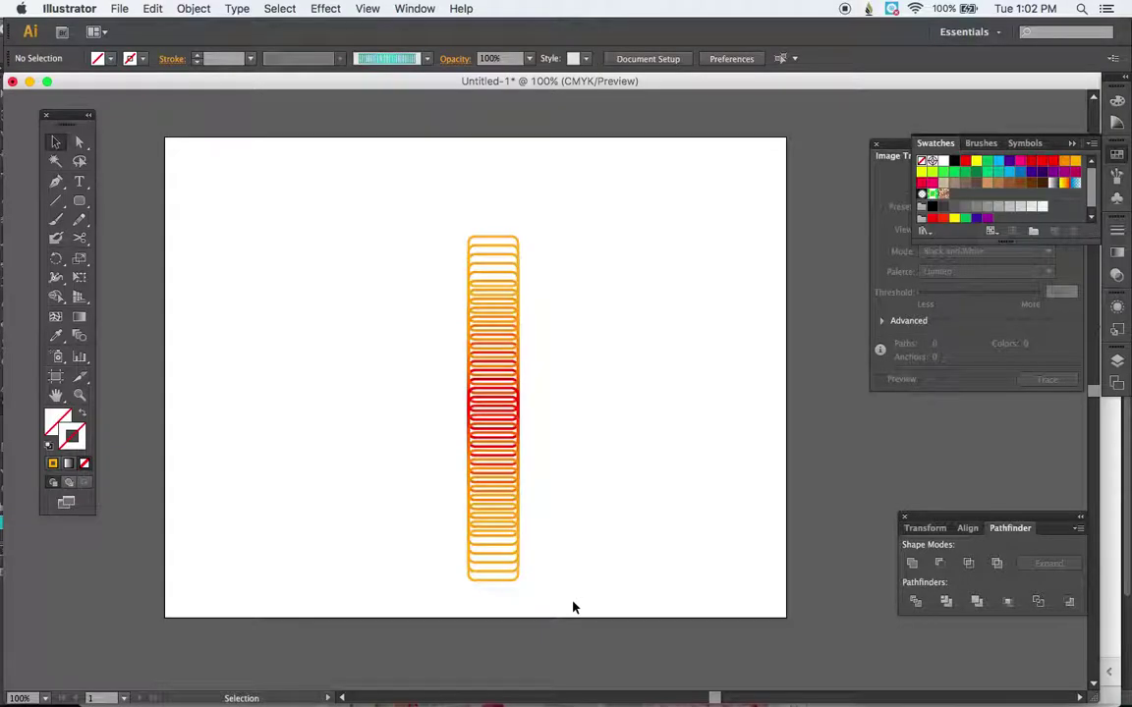
Draw an unfilled rectangle with a 1 pt black stroke around the column's middle, excluding both ends, and nudge it slightly left.
{"action": "left_click", "coordinate": [78, 201]}
{"action": "left_click", "coordinate": [147, 200]}
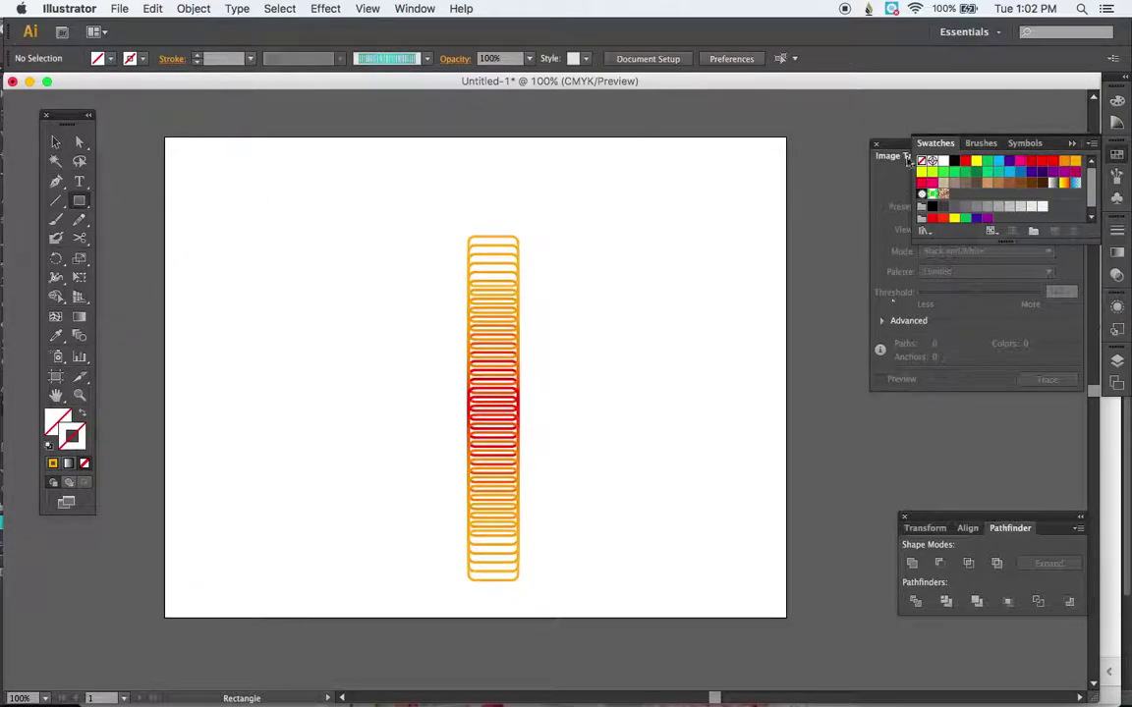
{"action": "left_click", "coordinate": [953, 160]}
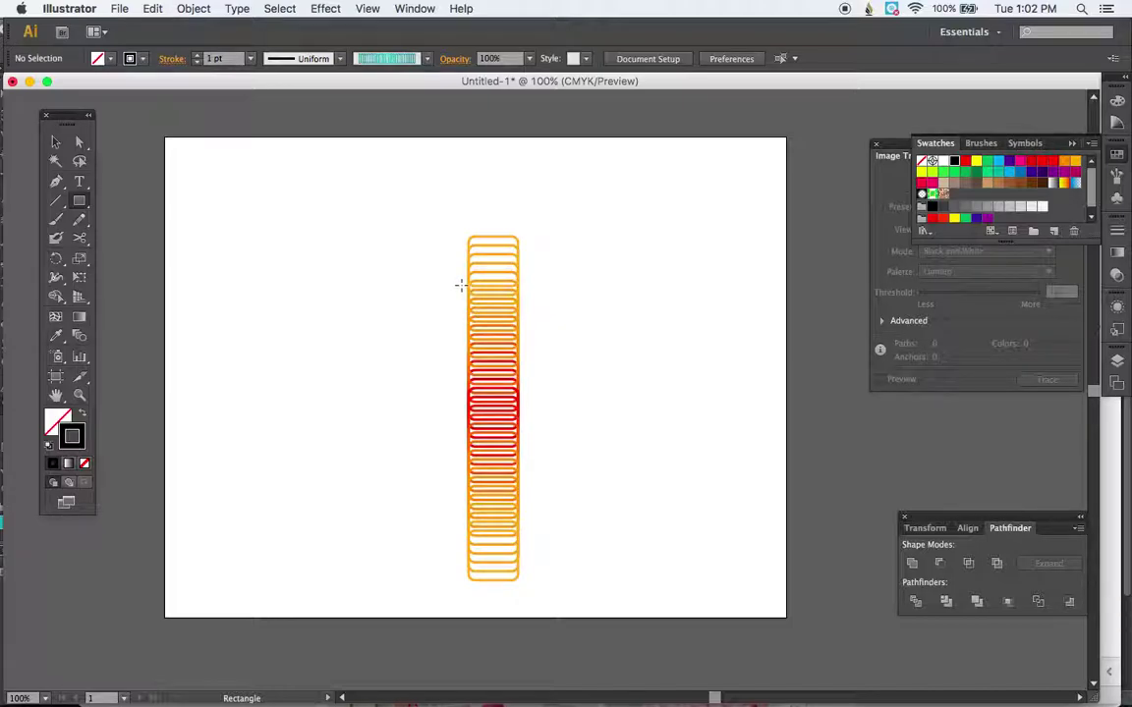
{"action": "left_click_drag", "start_coordinate": [458, 284], "coordinate": [540, 530]}
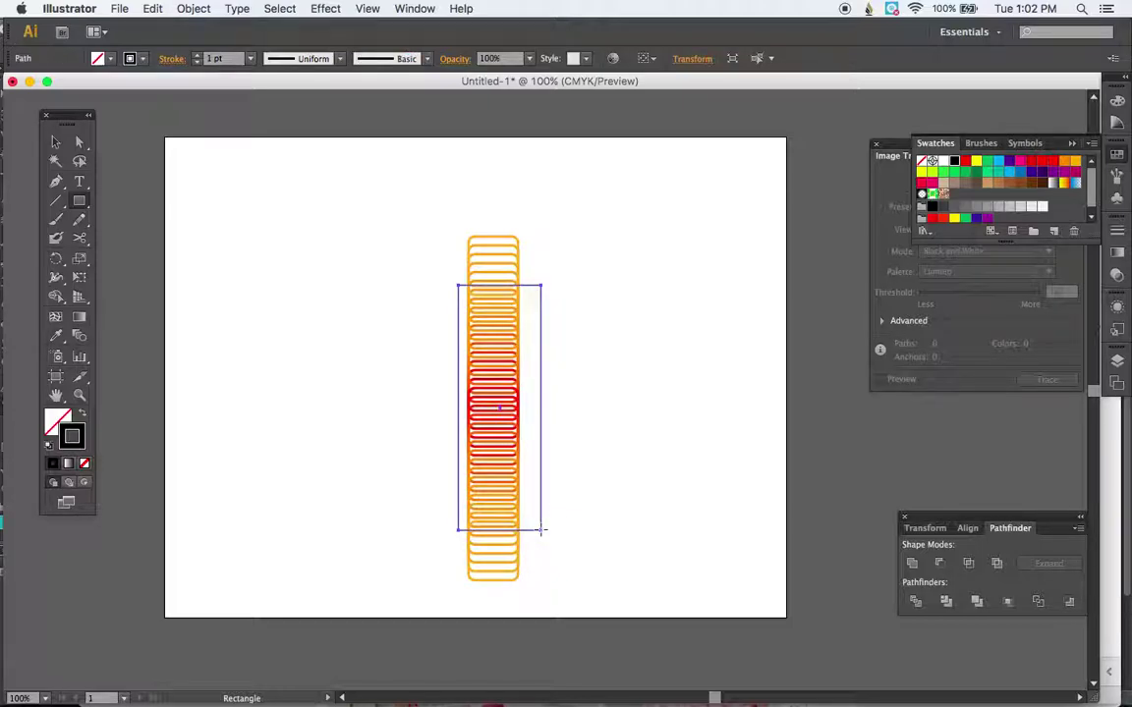
{"action": "key", "text": "Left"}
{"action": "key", "text": "Left"}
{"action": "key", "text": "Left"}
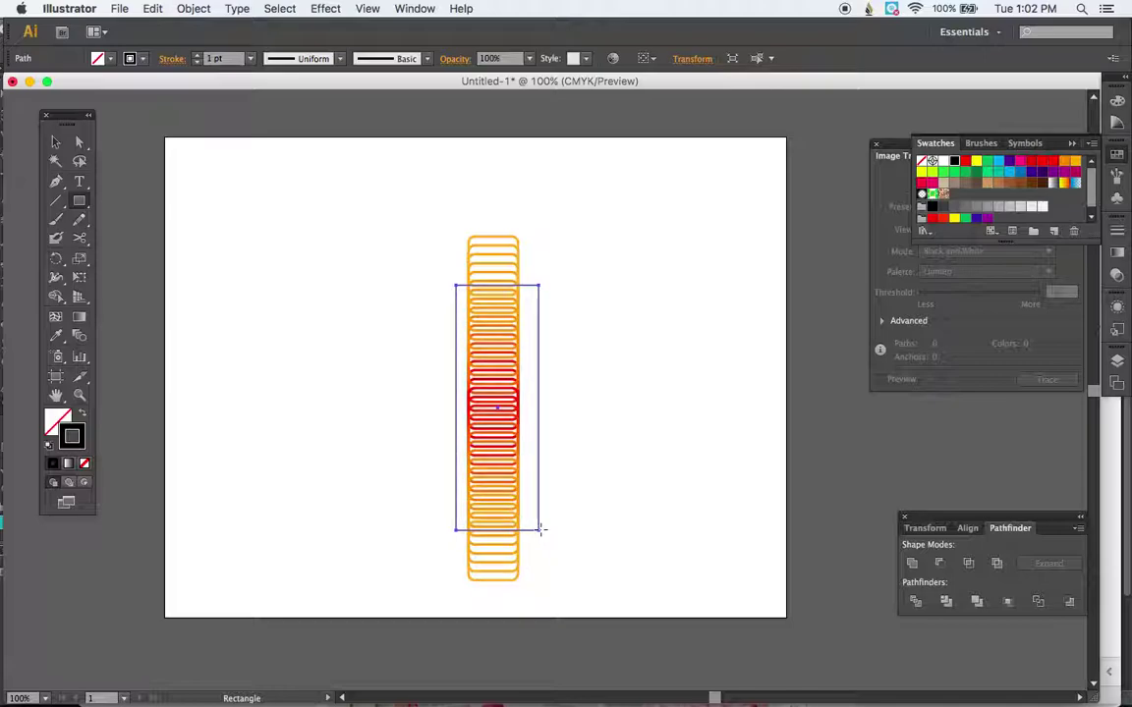
{"action": "left_click", "coordinate": [54, 142]}
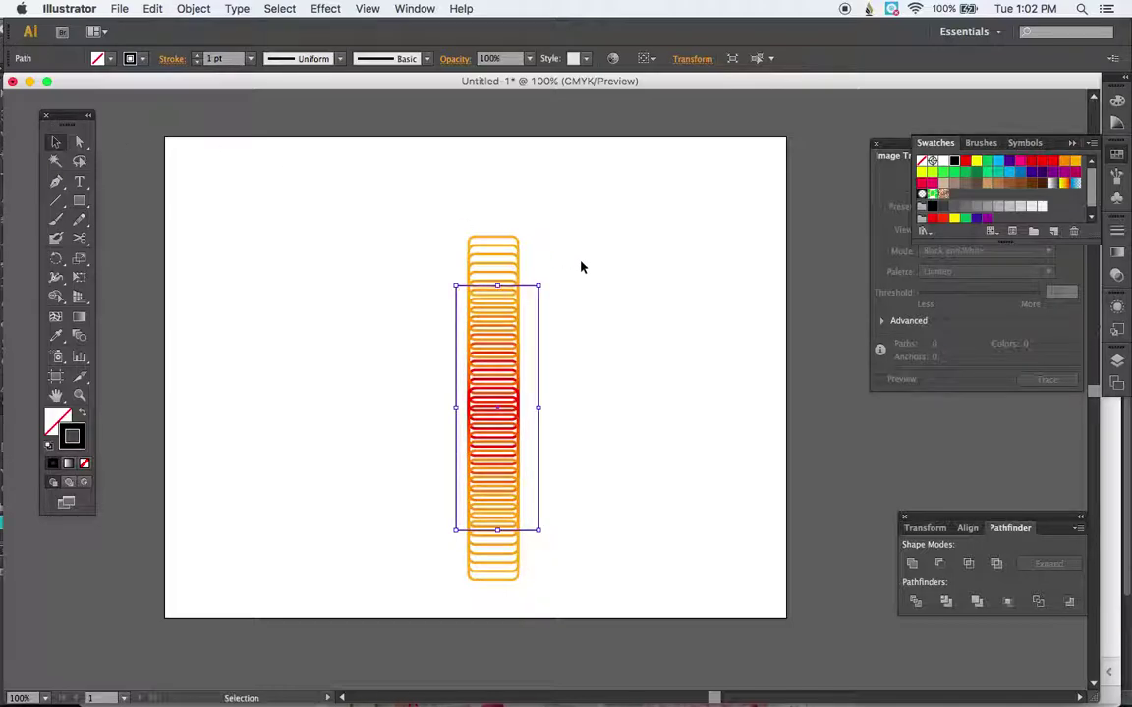
Crop the blended column to the rectangle with the Pathfinder Crop operation, then reselect the cropped group.
{"action": "left_click_drag", "start_coordinate": [391, 192], "coordinate": [678, 603]}
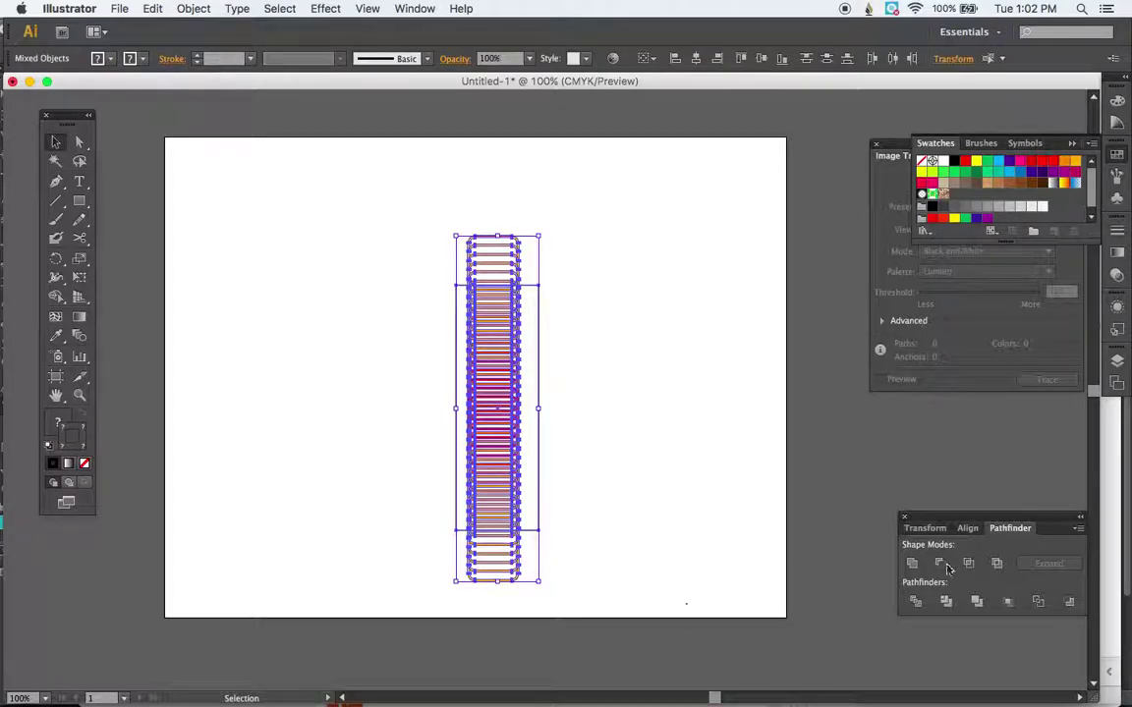
{"action": "left_click", "coordinate": [1015, 604]}
{"action": "left_click", "coordinate": [796, 472]}
{"action": "left_click_drag", "start_coordinate": [531, 268], "coordinate": [552, 488]}
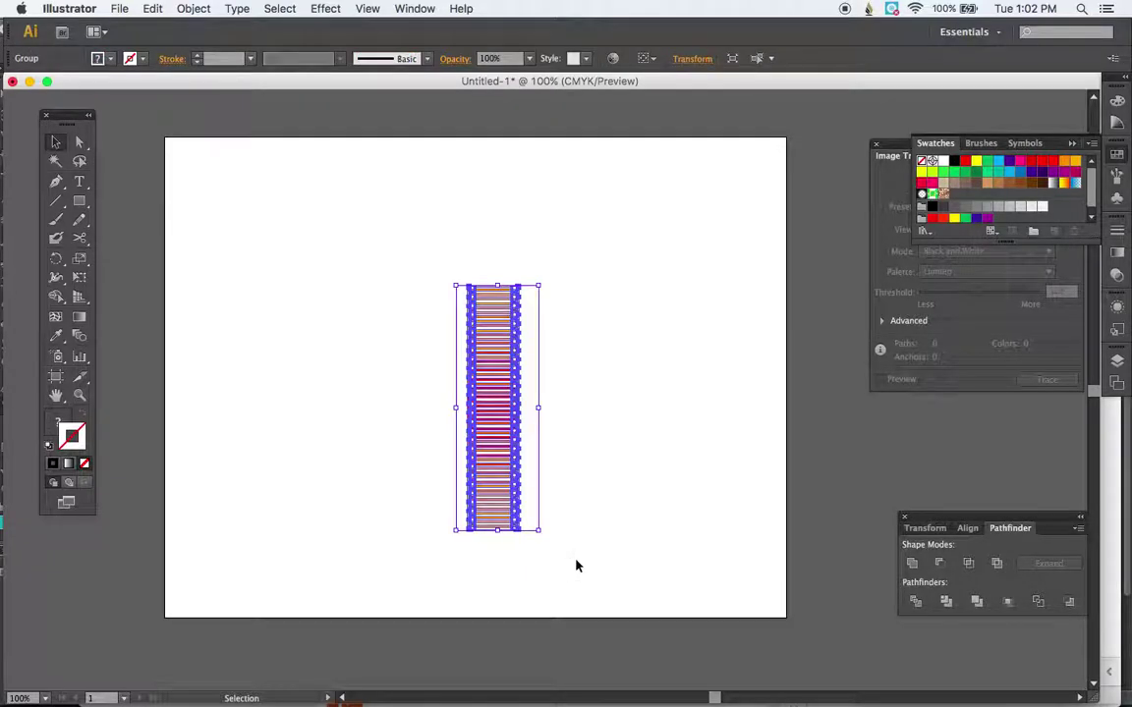
Delete the leftover unpainted anchor points of the crop rectangle on both sides of the column.
{"action": "key", "text": "a"}
{"action": "left_click", "coordinate": [579, 543]}
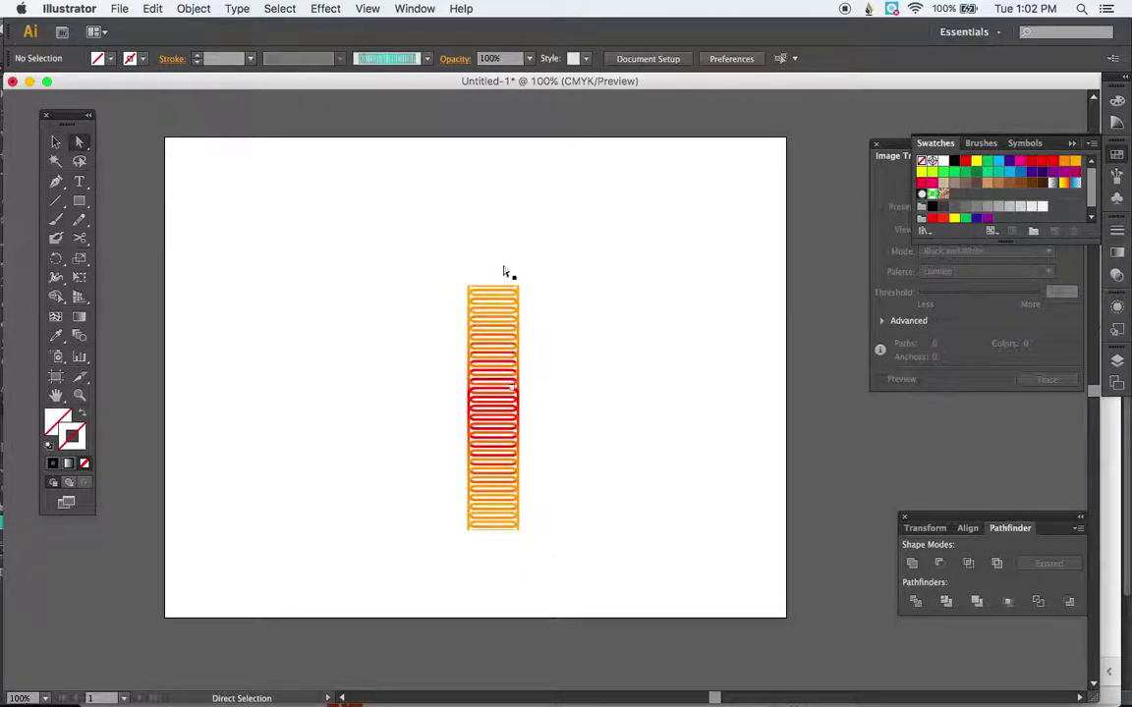
{"action": "left_click_drag", "start_coordinate": [532, 266], "coordinate": [597, 574]}
{"action": "left_click", "coordinate": [597, 574]}
{"action": "left_click_drag", "start_coordinate": [458, 263], "coordinate": [464, 564]}
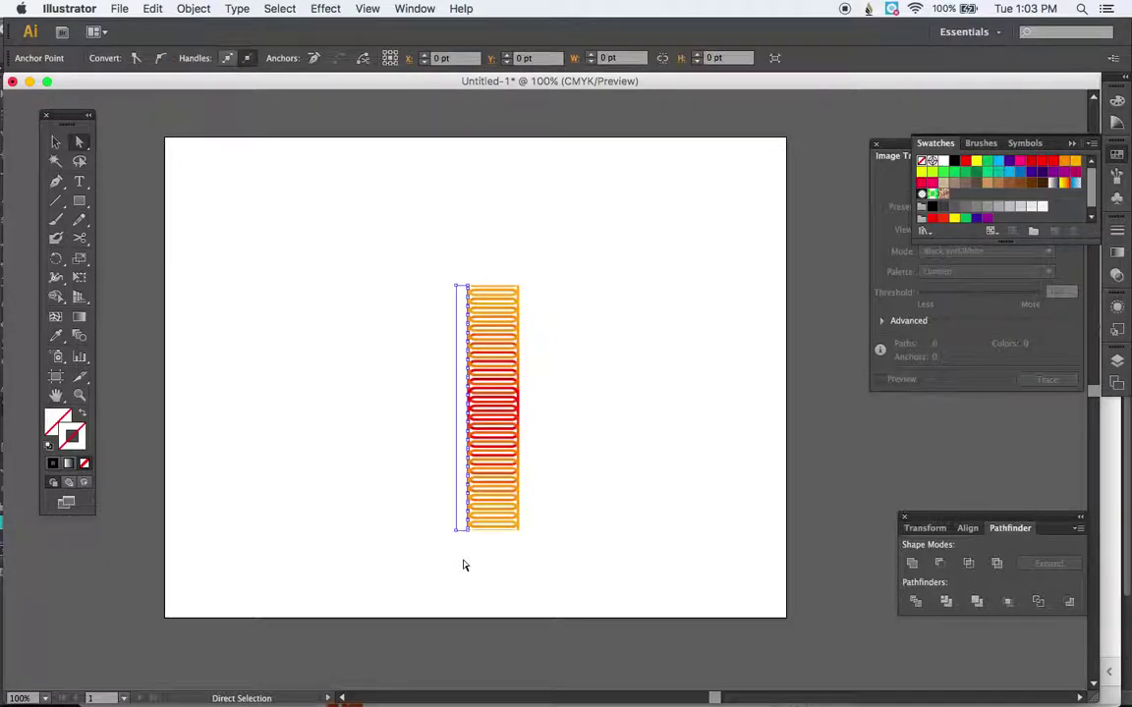
{"action": "left_click", "coordinate": [465, 565]}
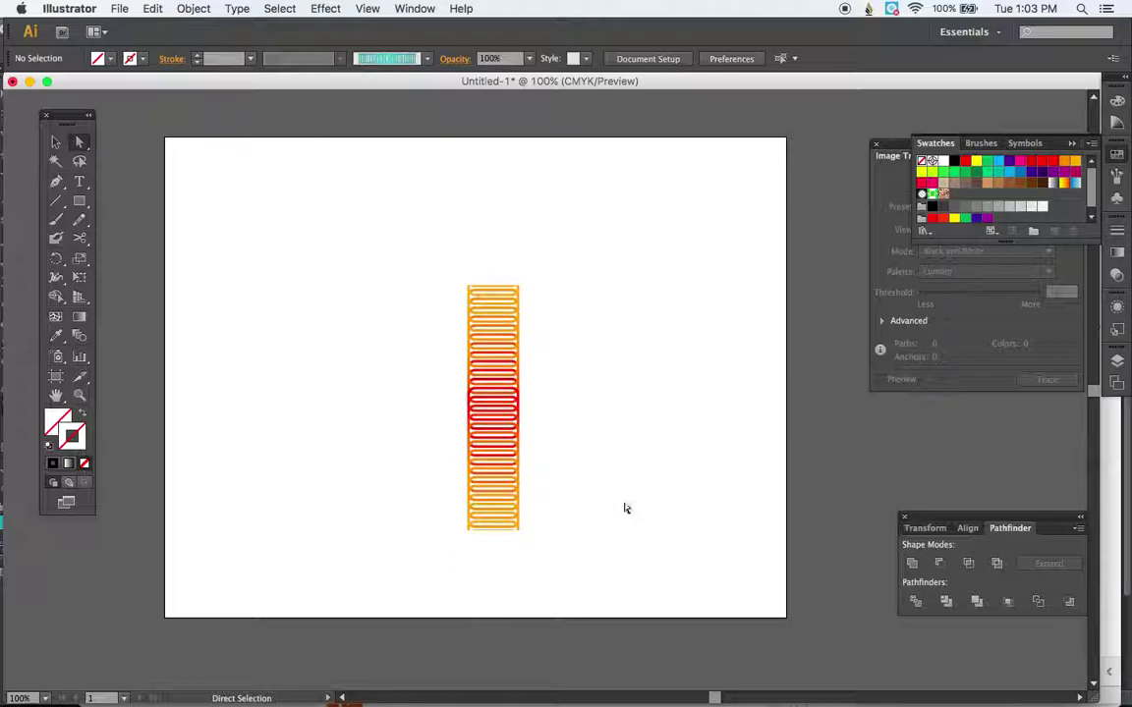
Start a new art brush from the whole cropped column and name it "burning rounded rectangle".
{"action": "left_click_drag", "start_coordinate": [443, 262], "coordinate": [565, 583]}
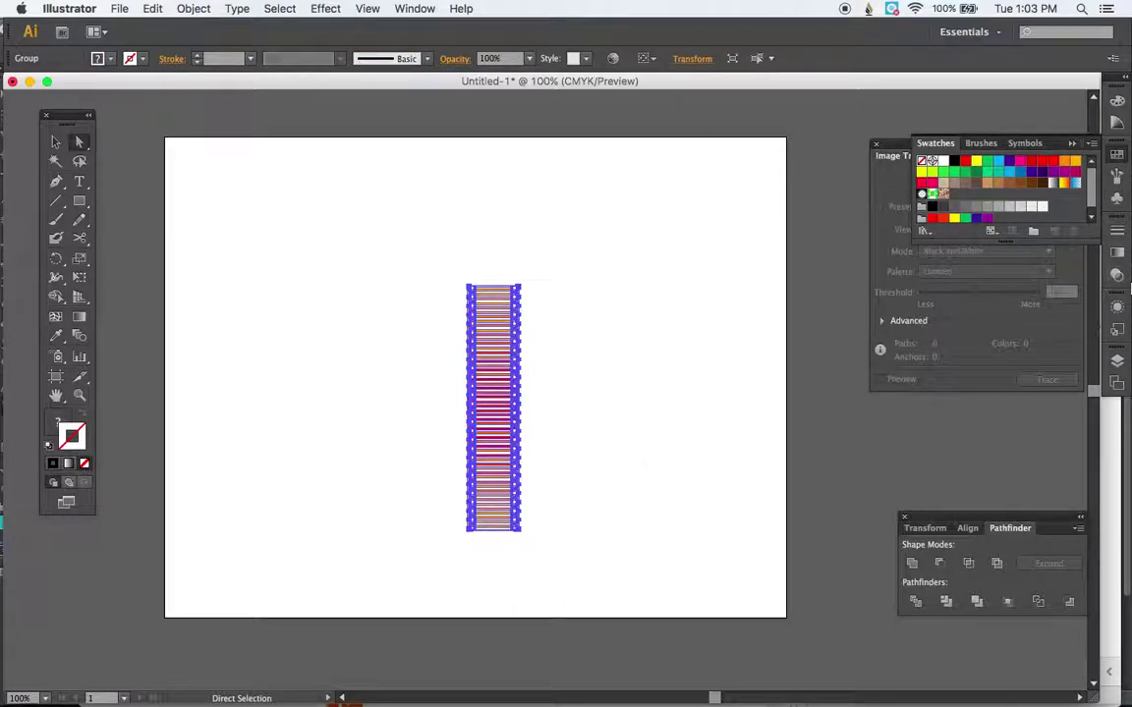
{"action": "left_click", "coordinate": [1117, 175]}
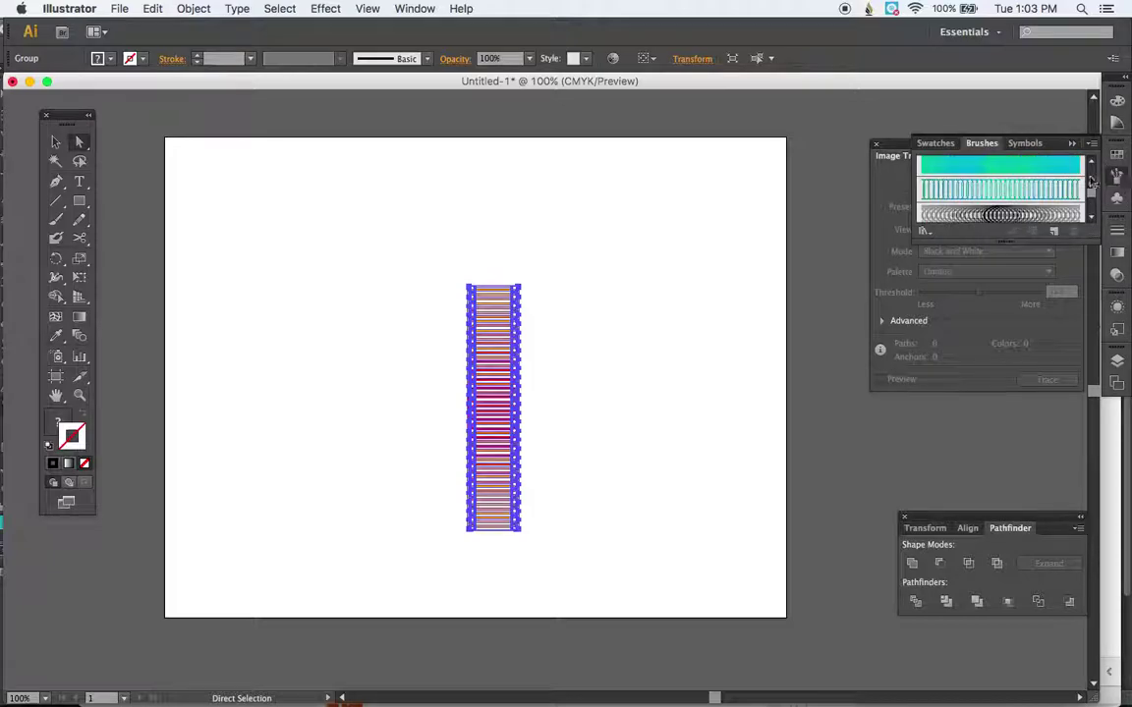
{"action": "left_click", "coordinate": [1057, 232]}
{"action": "left_click", "coordinate": [488, 400]}
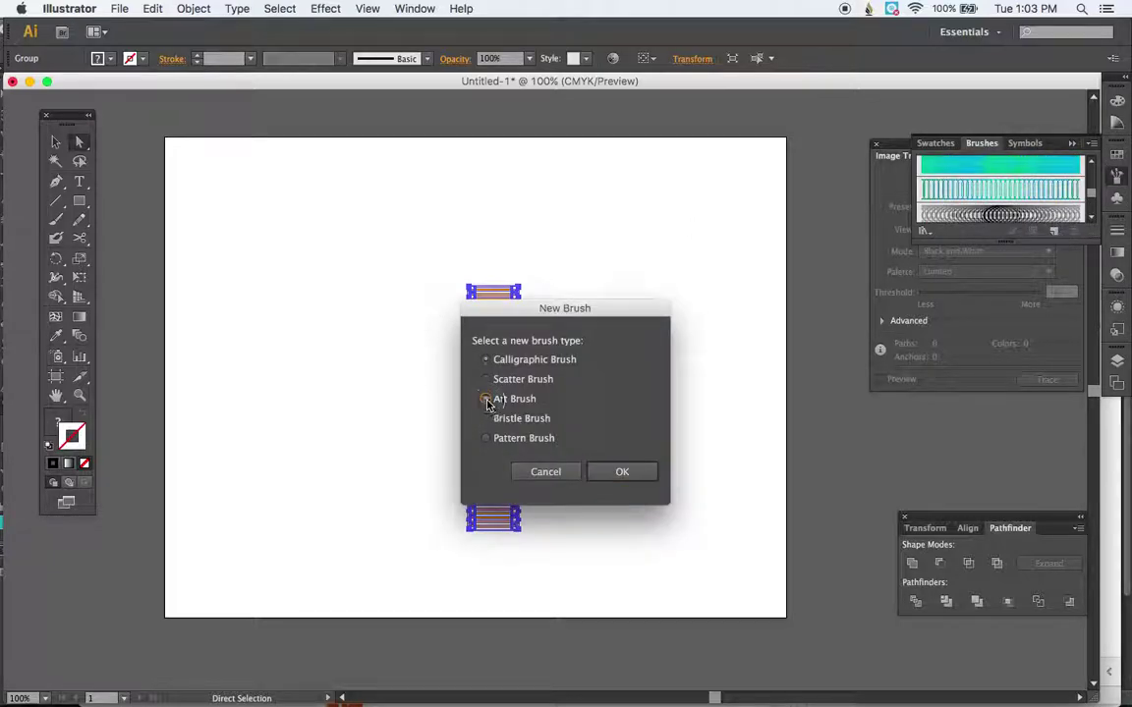
{"action": "left_click", "coordinate": [624, 473]}
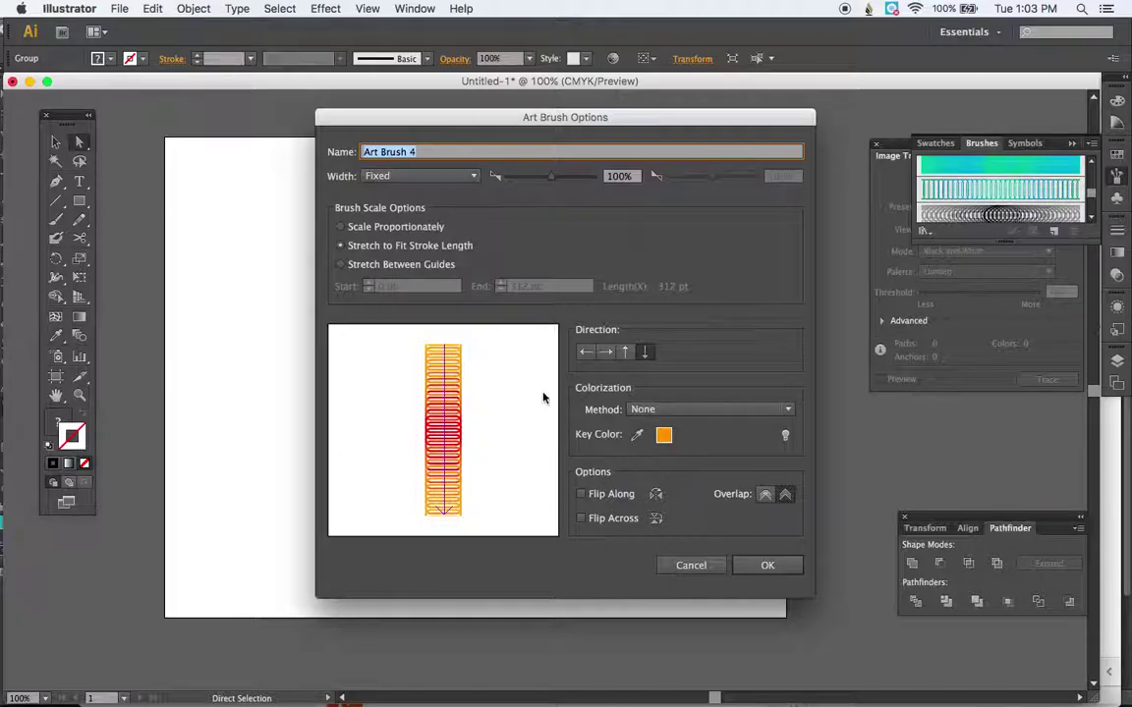
{"action": "type", "text": "burning ro"}
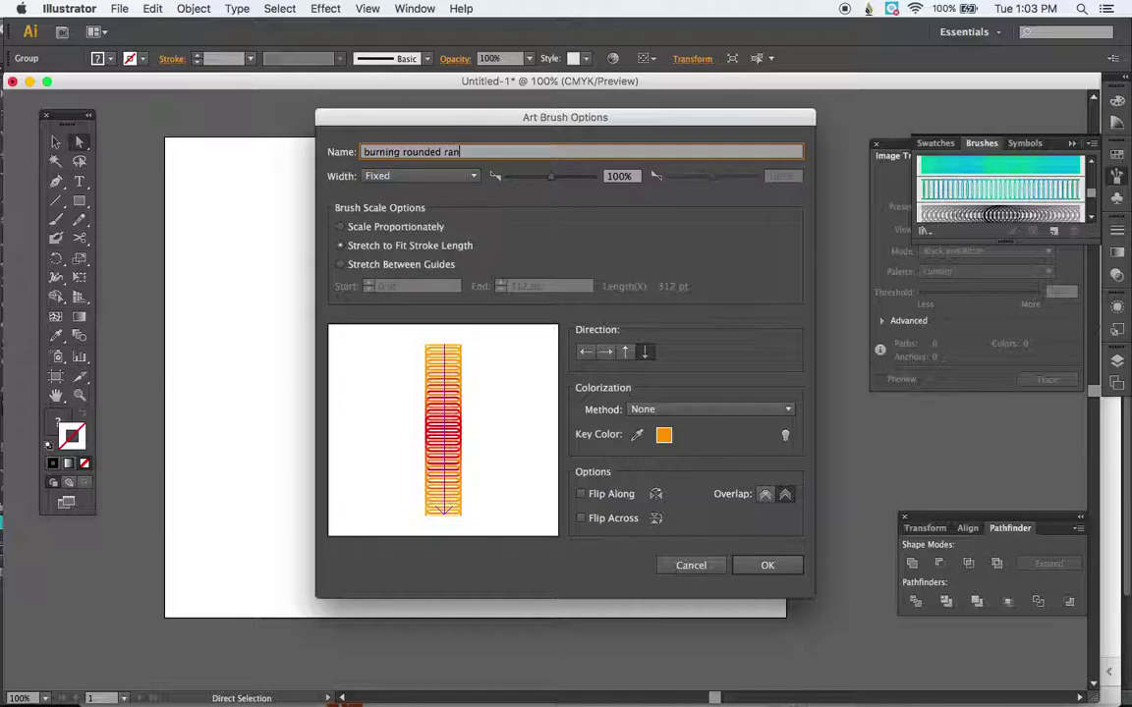
{"action": "type", "text": "unded rectangle"}
Set the brush's colorization method to Hue Shift with corners adjusted to prevent overlap, create it, and deselect the artwork.
{"action": "left_click", "coordinate": [698, 409]}
{"action": "left_click", "coordinate": [668, 477]}
{"action": "left_click", "coordinate": [786, 496]}
{"action": "left_click", "coordinate": [773, 567]}
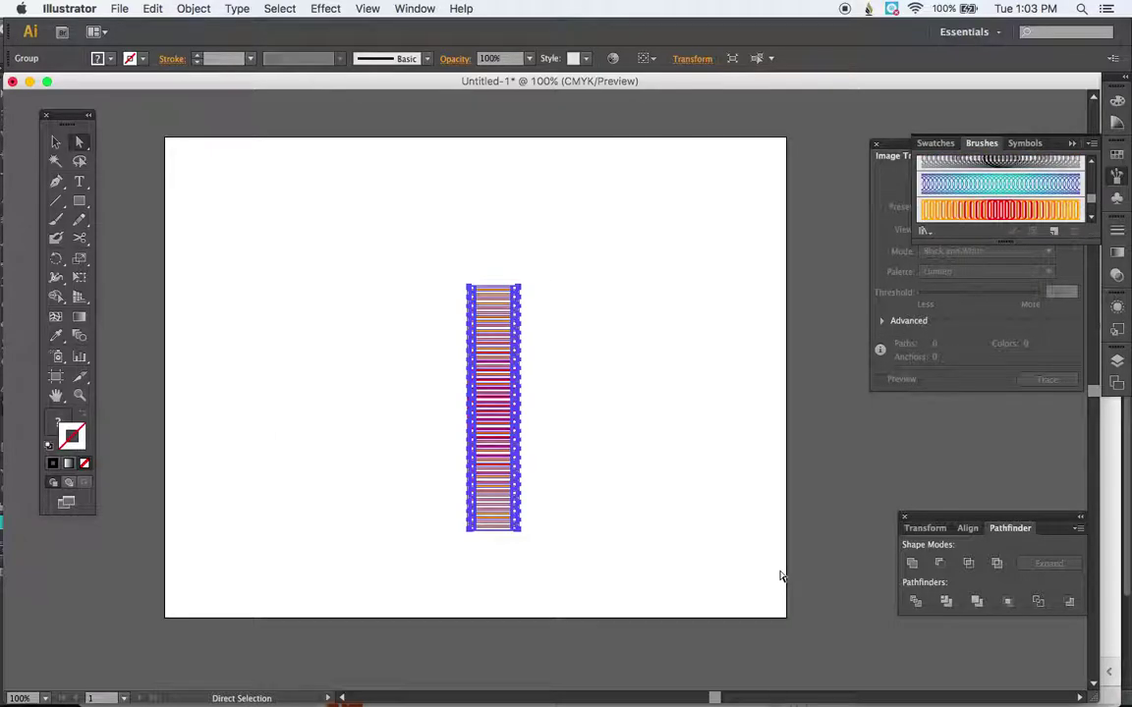
{"action": "left_click", "coordinate": [594, 313]}
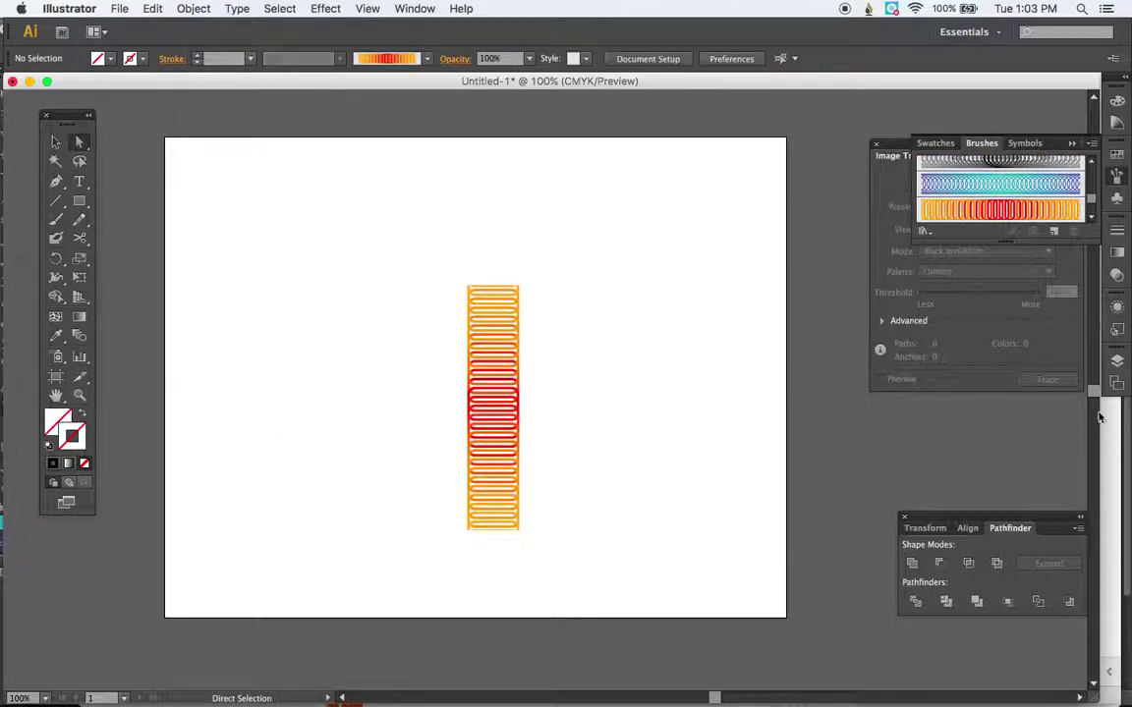
Hide and lock Layer 4, and show and unlock Layer 3 in Preview mode.
{"action": "left_click", "coordinate": [1117, 361]}
{"action": "left_click", "coordinate": [940, 387], "text": "super"}
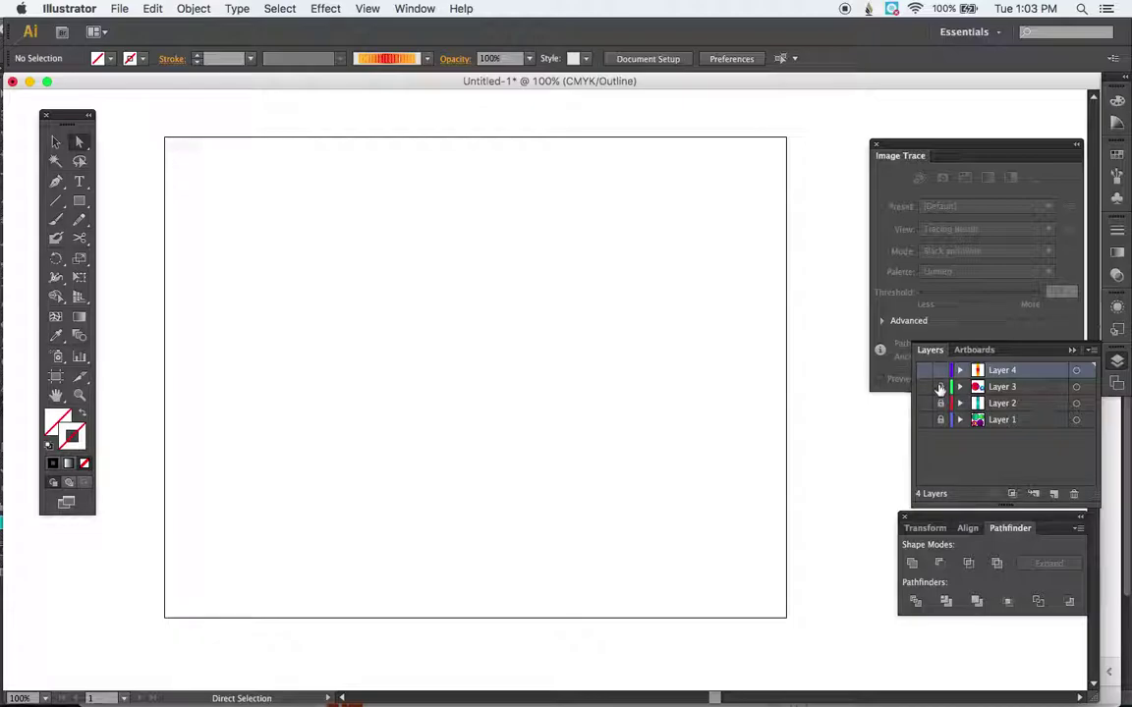
{"action": "key", "text": "super+y"}
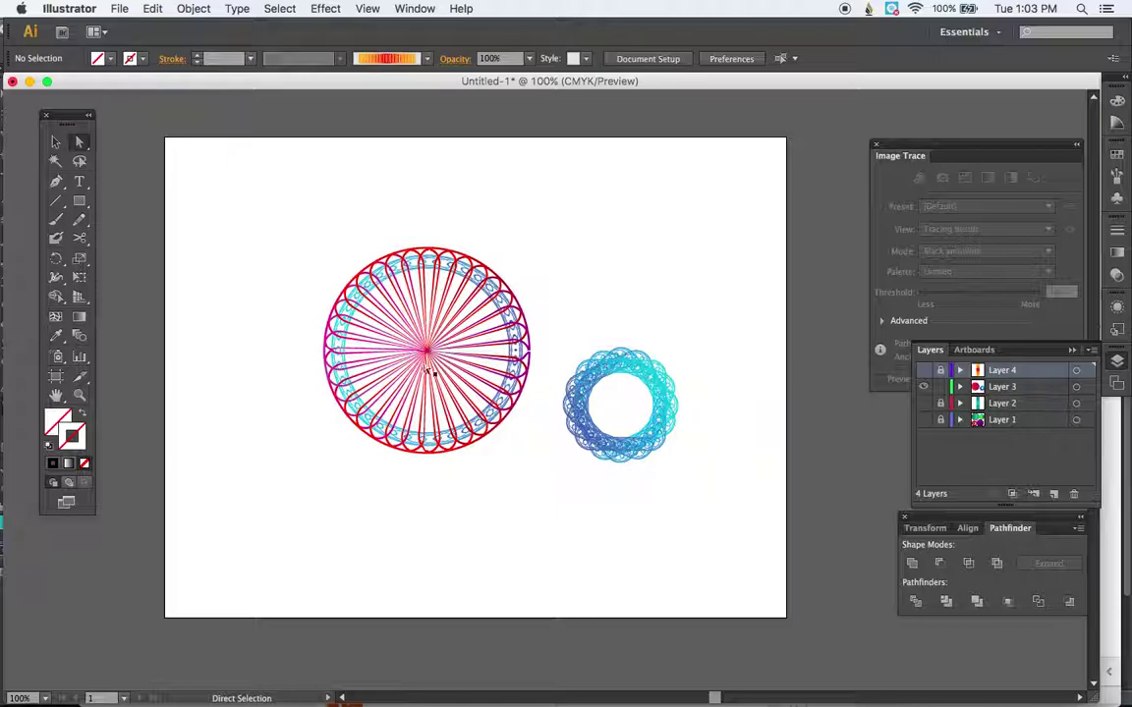
{"action": "left_click", "coordinate": [79, 202]}
{"action": "left_click_drag", "start_coordinate": [80, 203], "coordinate": [157, 239]}
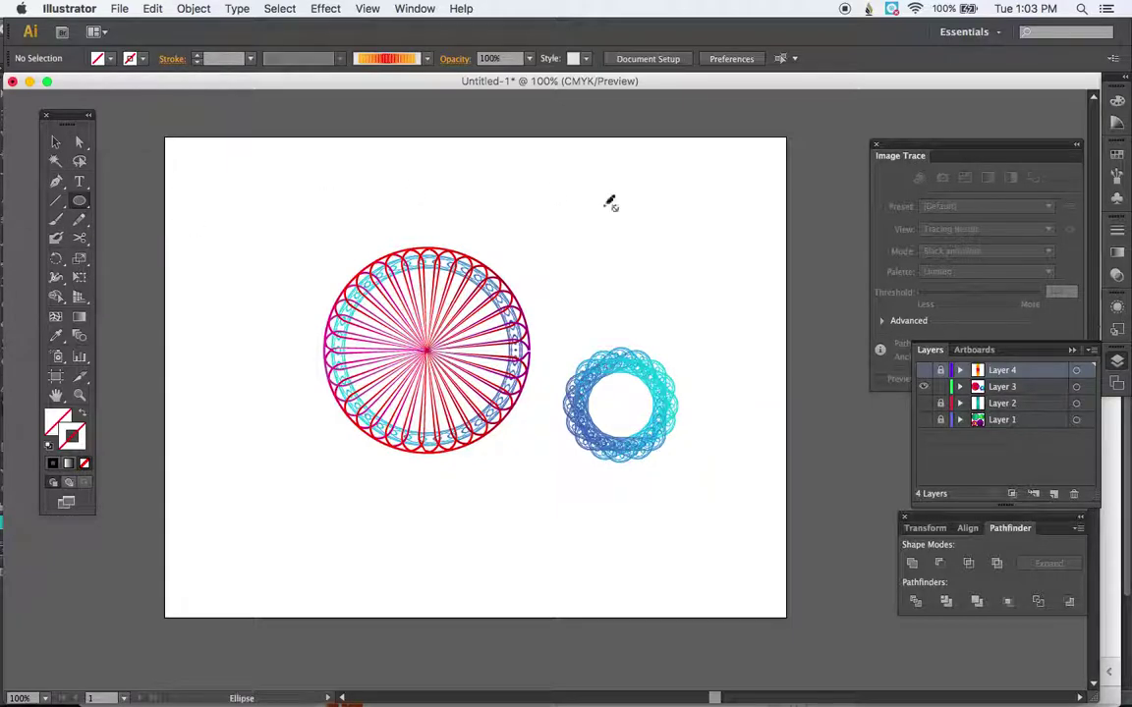
{"action": "key", "text": "v"}
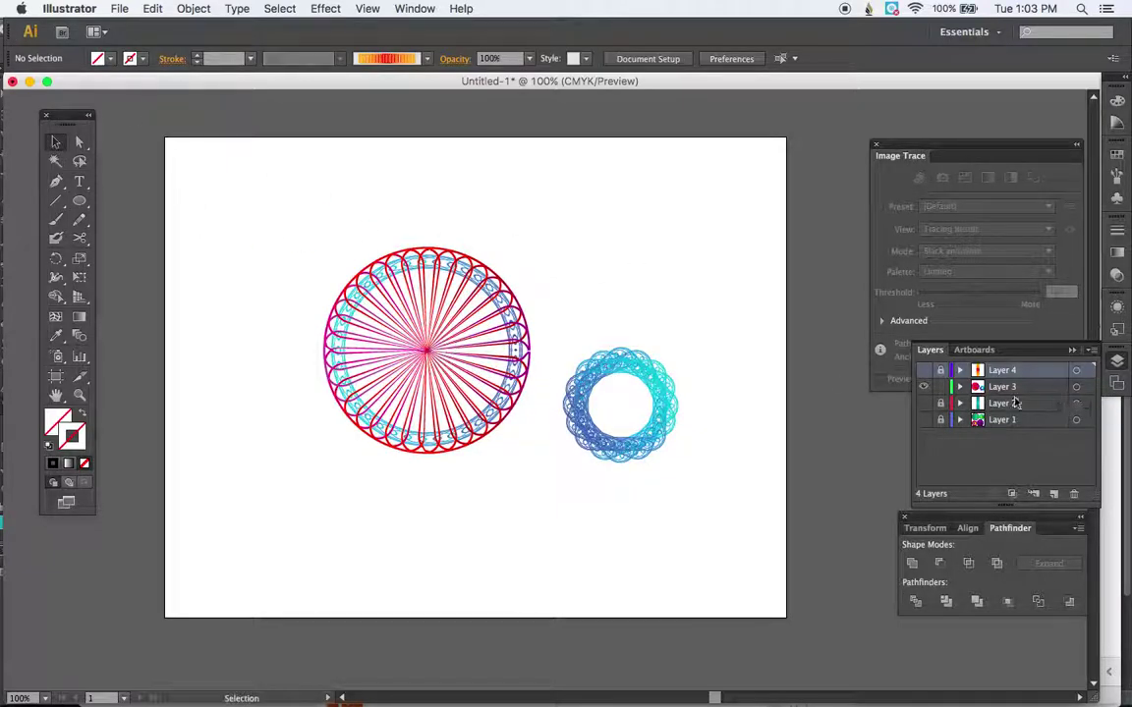
Apply the orange-red rounded rectangle art brush to the red circle in the large spirograph design.
{"action": "left_click", "coordinate": [455, 395]}
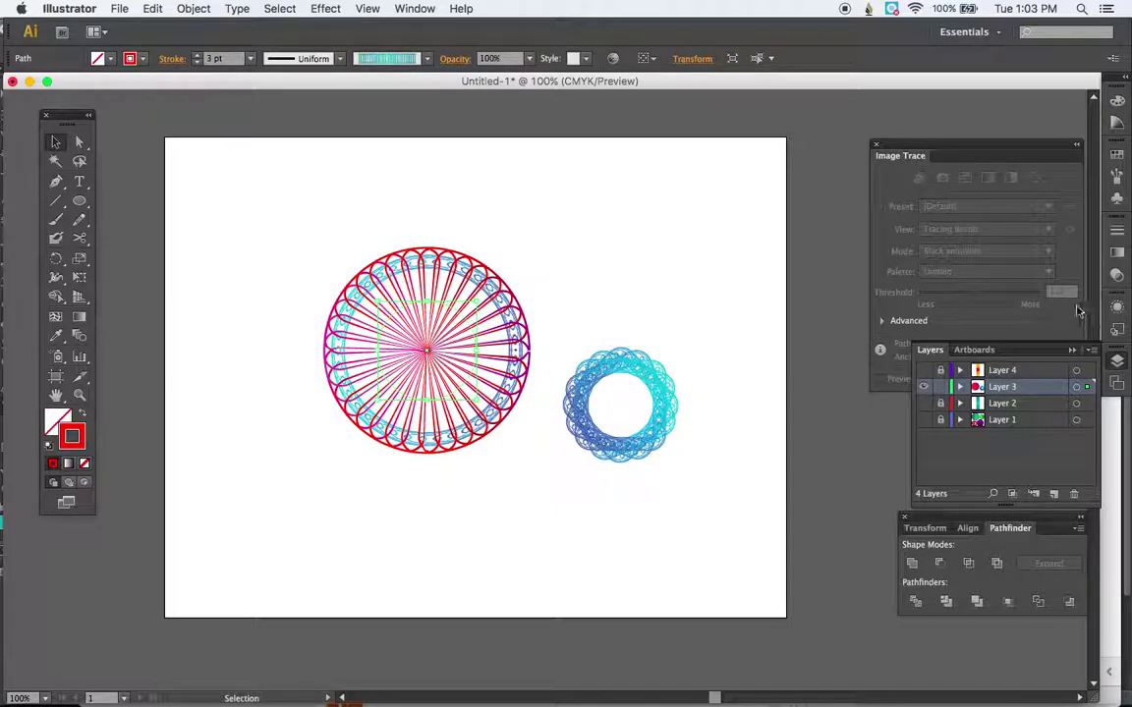
{"action": "left_click", "coordinate": [1118, 176]}
{"action": "scroll", "coordinate": [1042, 192], "scroll_direction": "down", "scroll_amount": 3}
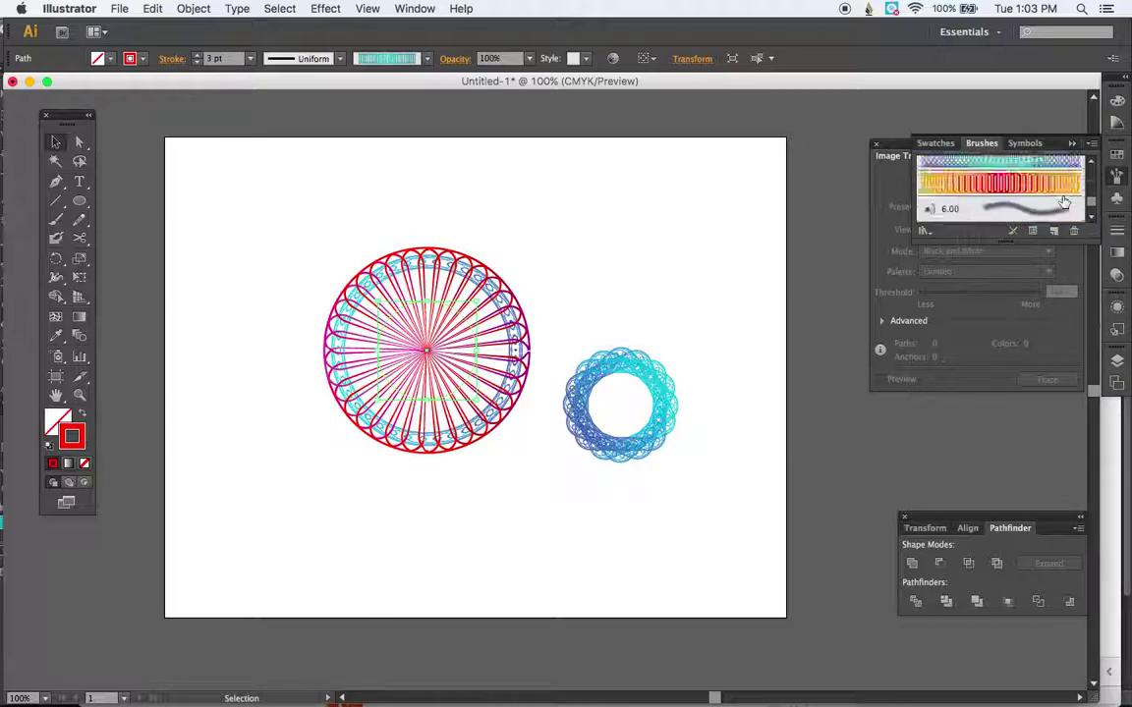
{"action": "scroll", "coordinate": [1064, 201], "scroll_direction": "down", "scroll_amount": 3}
{"action": "left_click", "coordinate": [1017, 203]}
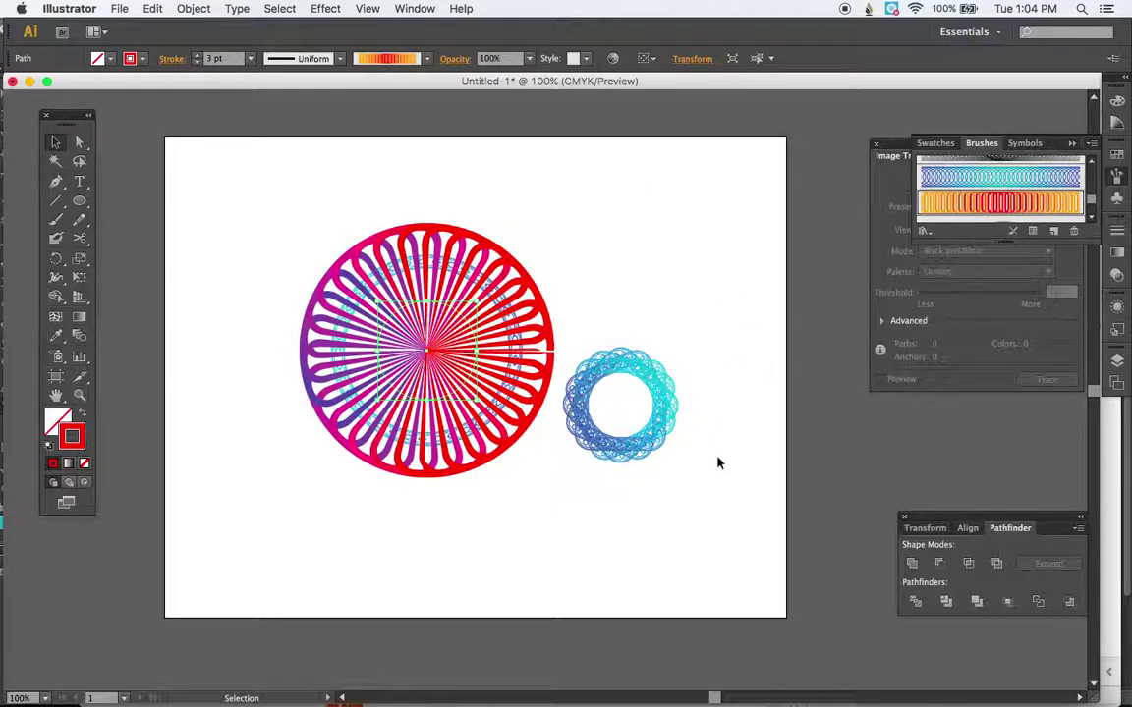
Reduce the red circle's stroke weight to 1 pt, then settle on 2 pt.
{"action": "left_click", "coordinate": [1117, 230]}
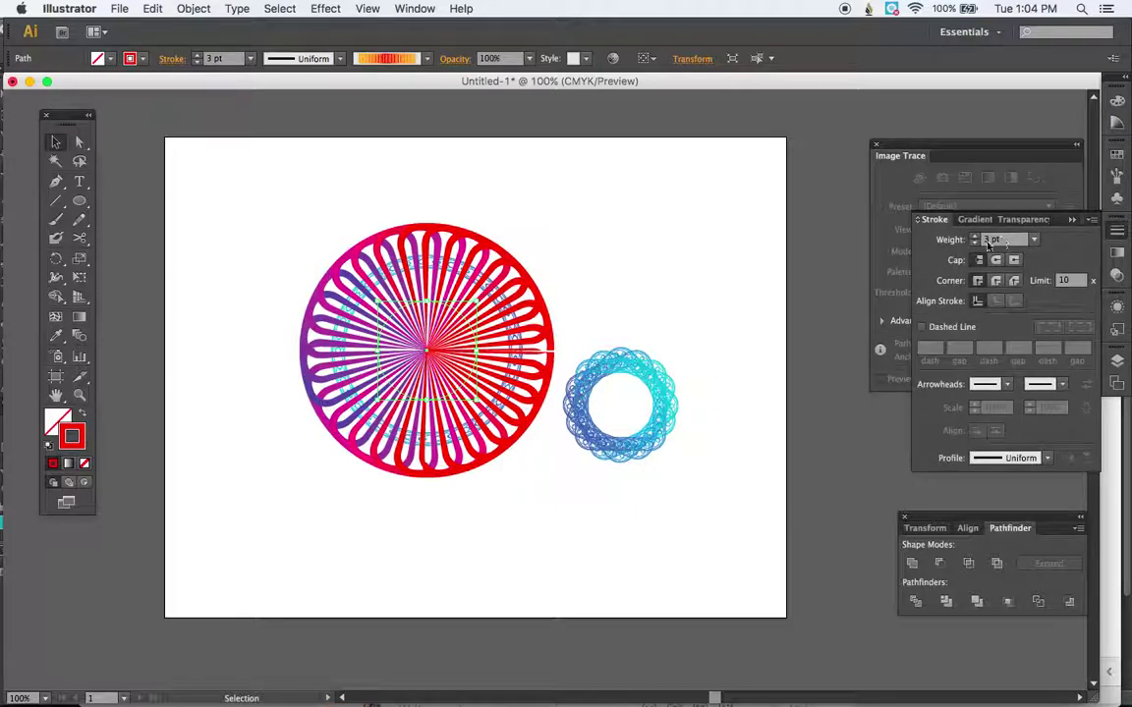
{"action": "left_click", "coordinate": [977, 244]}
{"action": "left_click", "coordinate": [977, 244]}
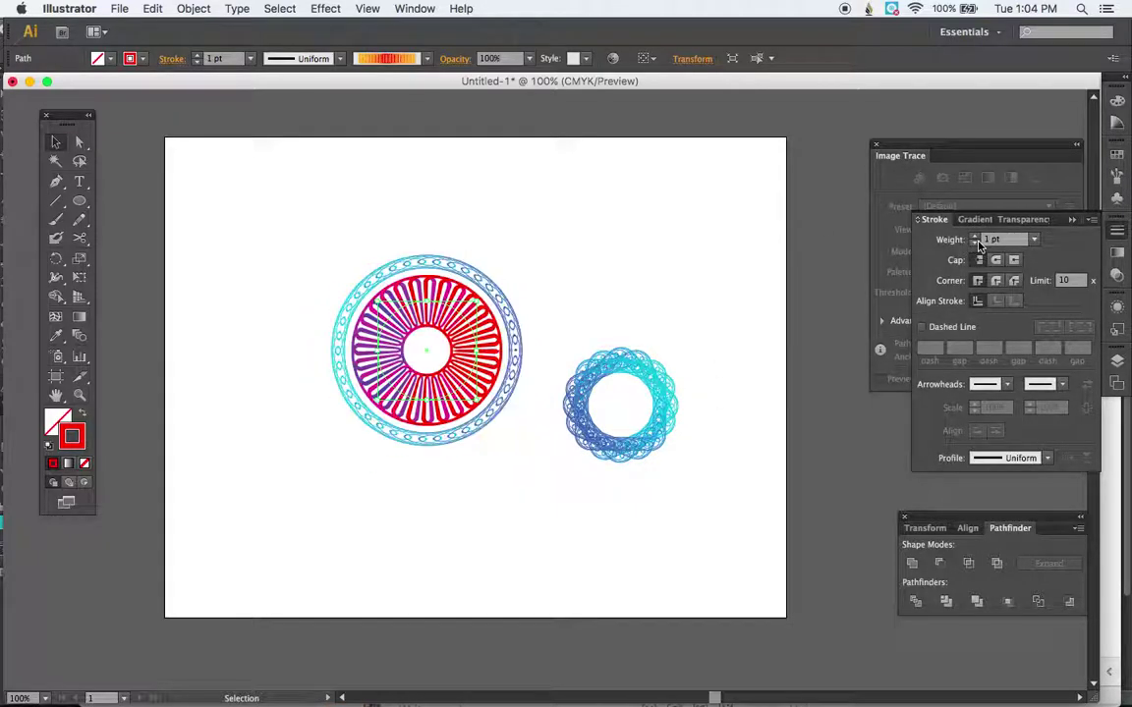
{"action": "left_click", "coordinate": [686, 313]}
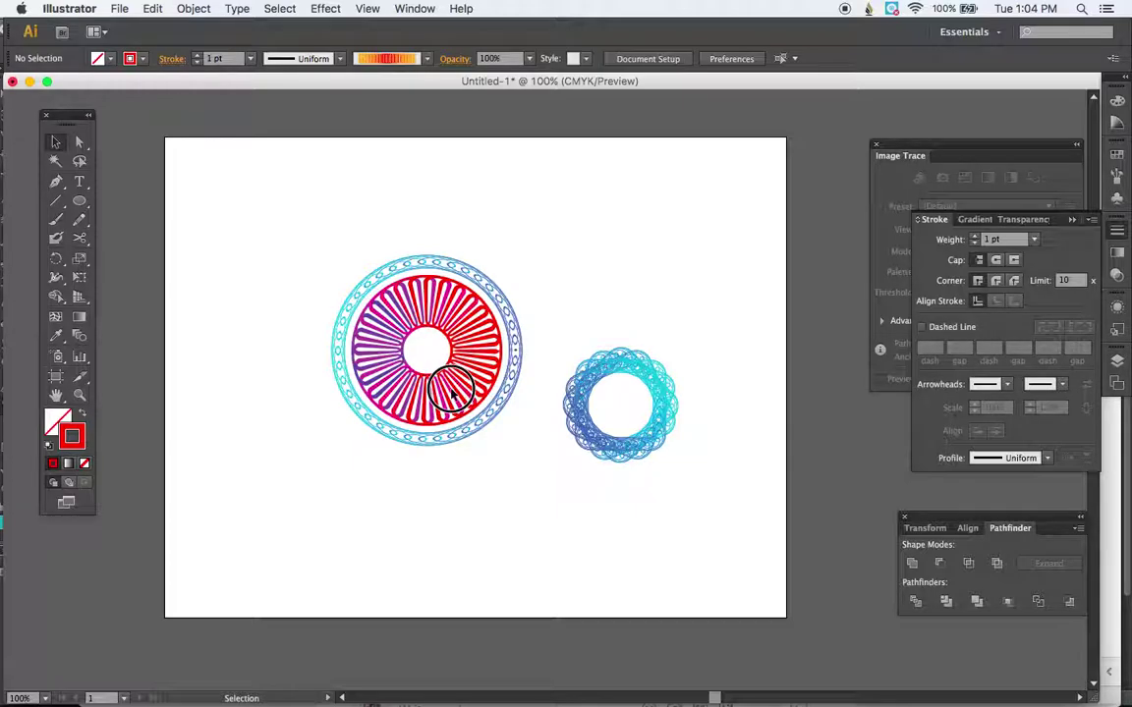
{"action": "left_click", "coordinate": [418, 364]}
{"action": "left_click", "coordinate": [976, 237]}
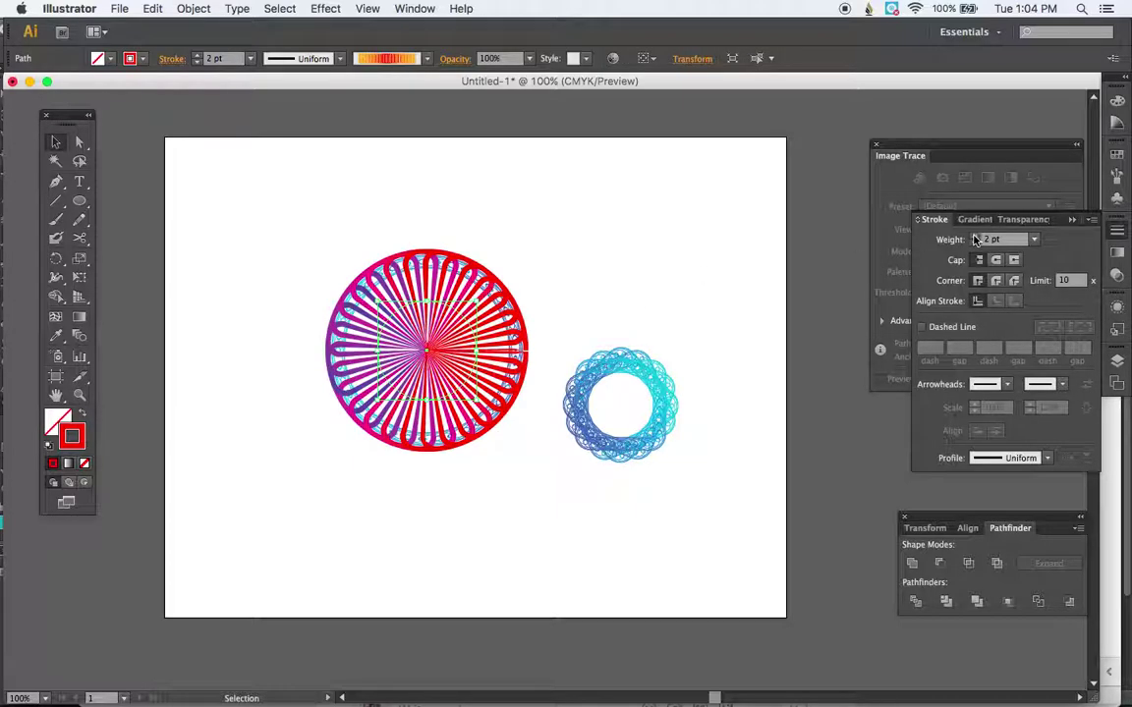
Try the Soft Light blend mode on the large red circle and deselect it.
{"action": "left_click", "coordinate": [1015, 219]}
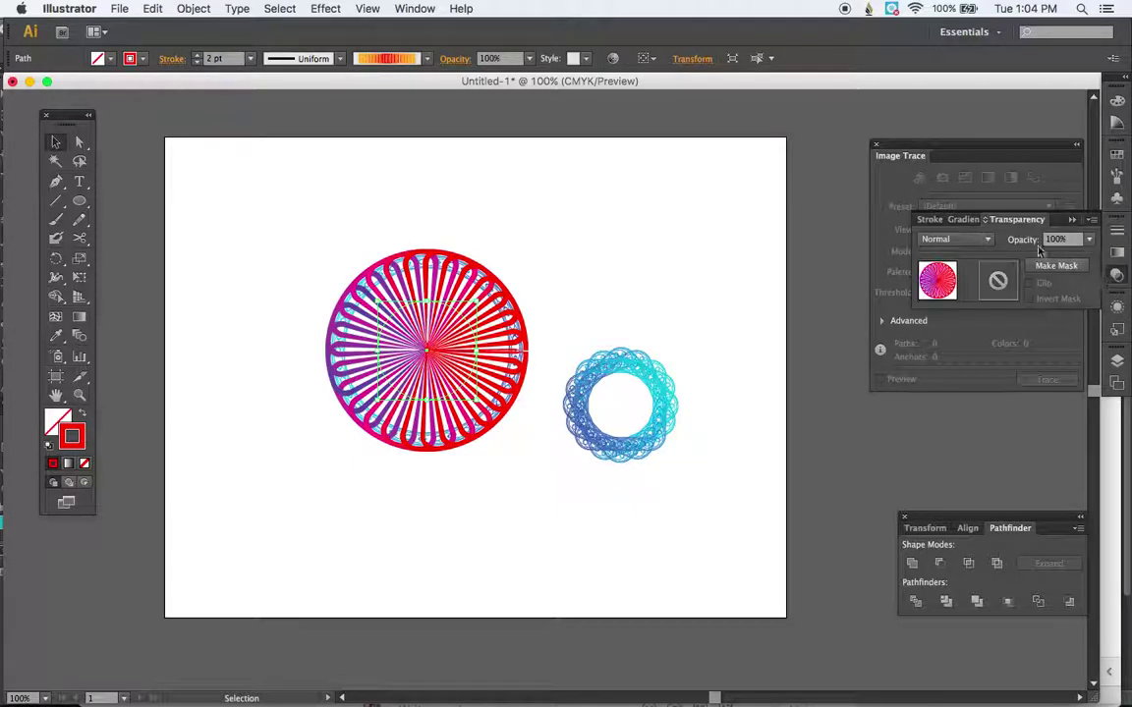
{"action": "left_click", "coordinate": [985, 239]}
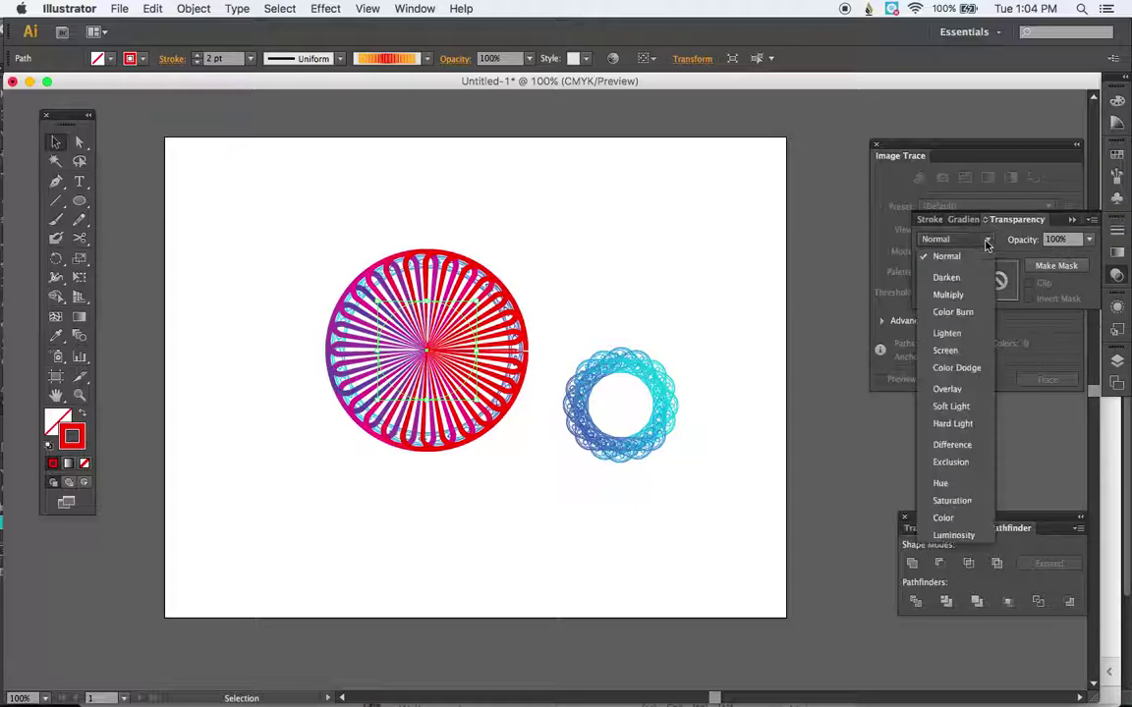
{"action": "left_click", "coordinate": [952, 406]}
{"action": "left_click", "coordinate": [618, 293]}
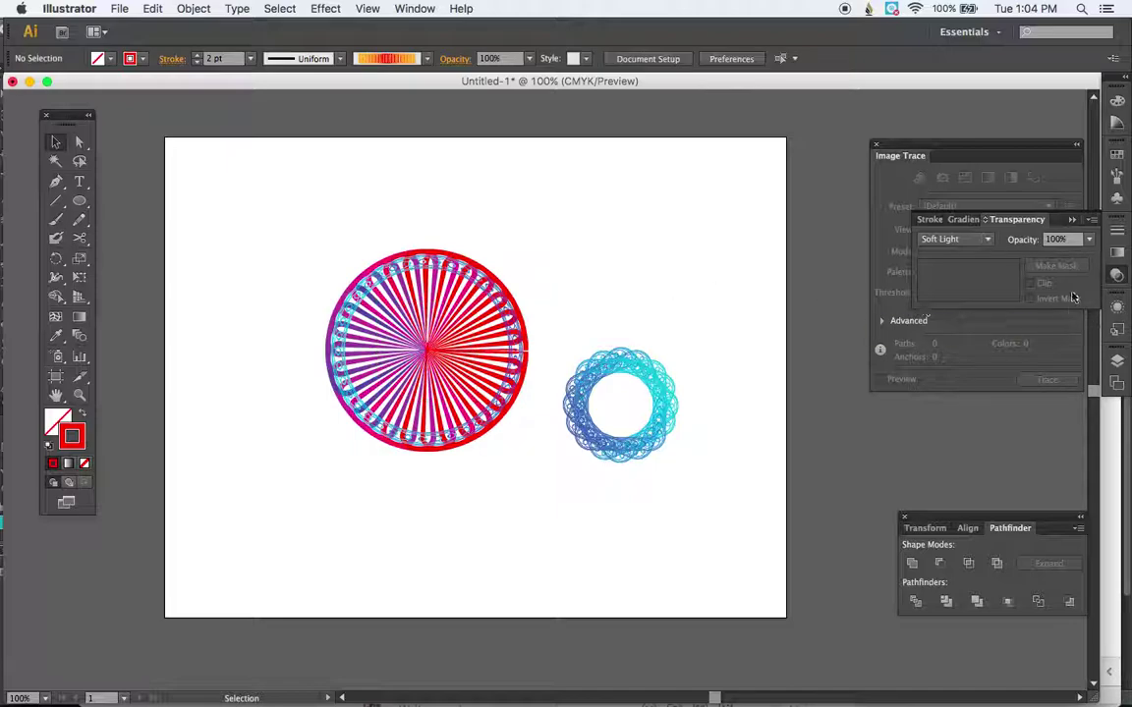
Set the large red circle's blend mode to Overlay and deselect it.
{"action": "left_click", "coordinate": [473, 403]}
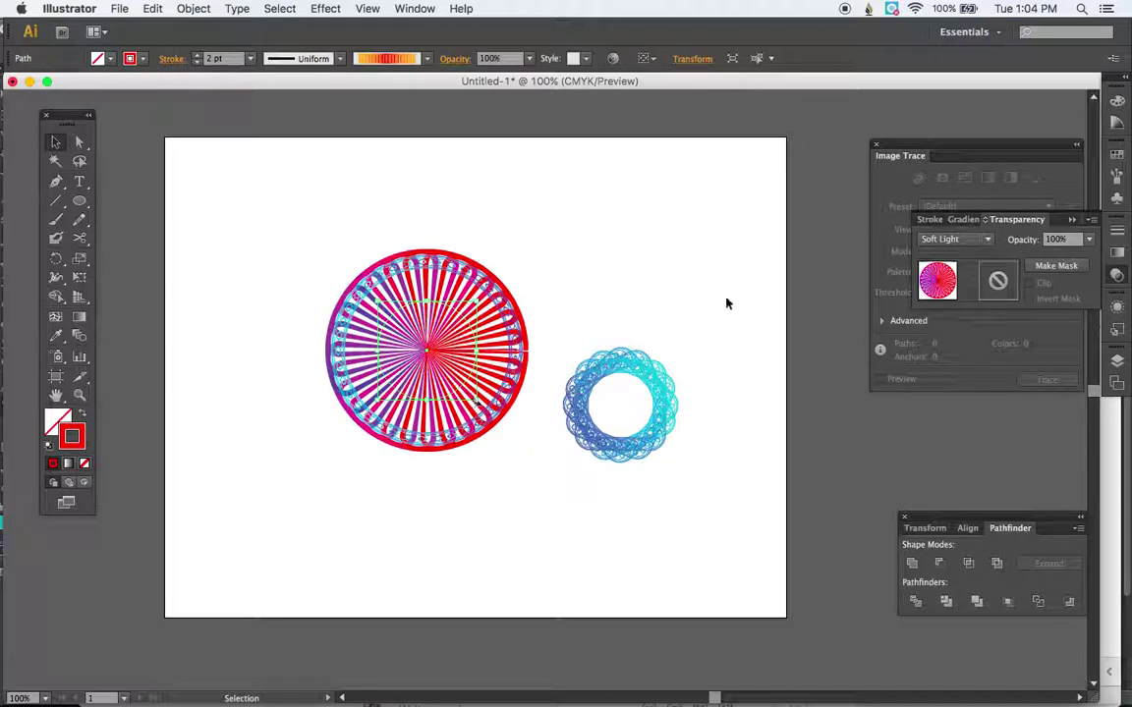
{"action": "left_click", "coordinate": [985, 240]}
{"action": "left_click", "coordinate": [945, 390]}
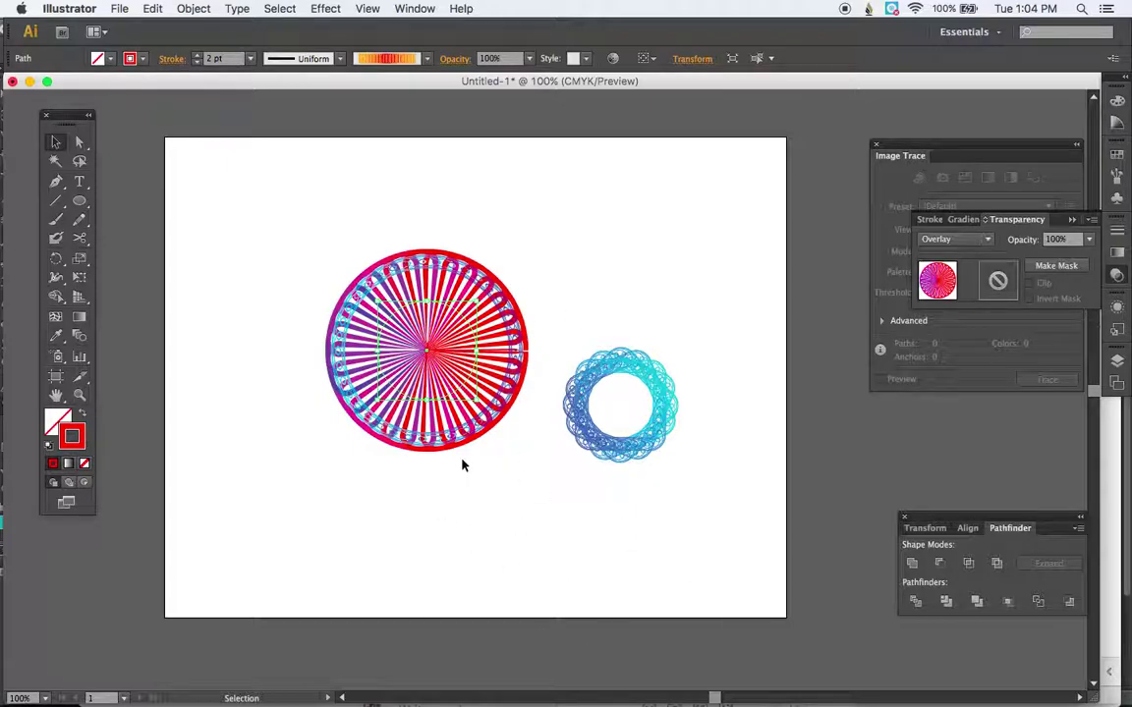
{"action": "left_click", "coordinate": [652, 540]}
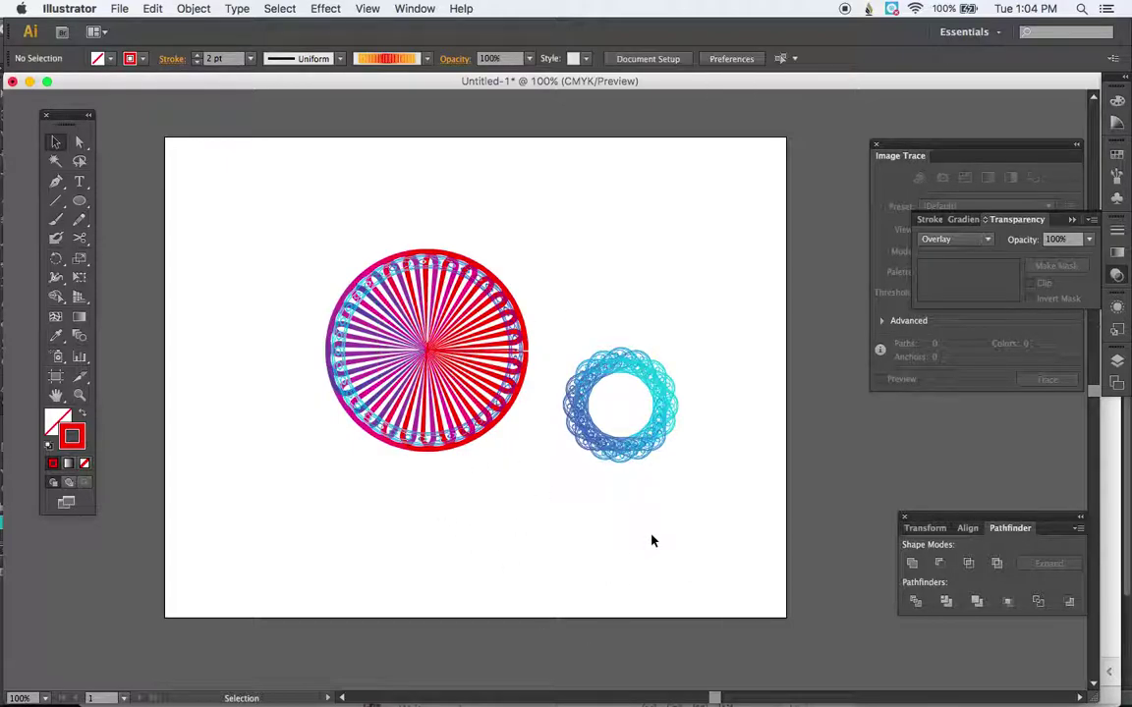